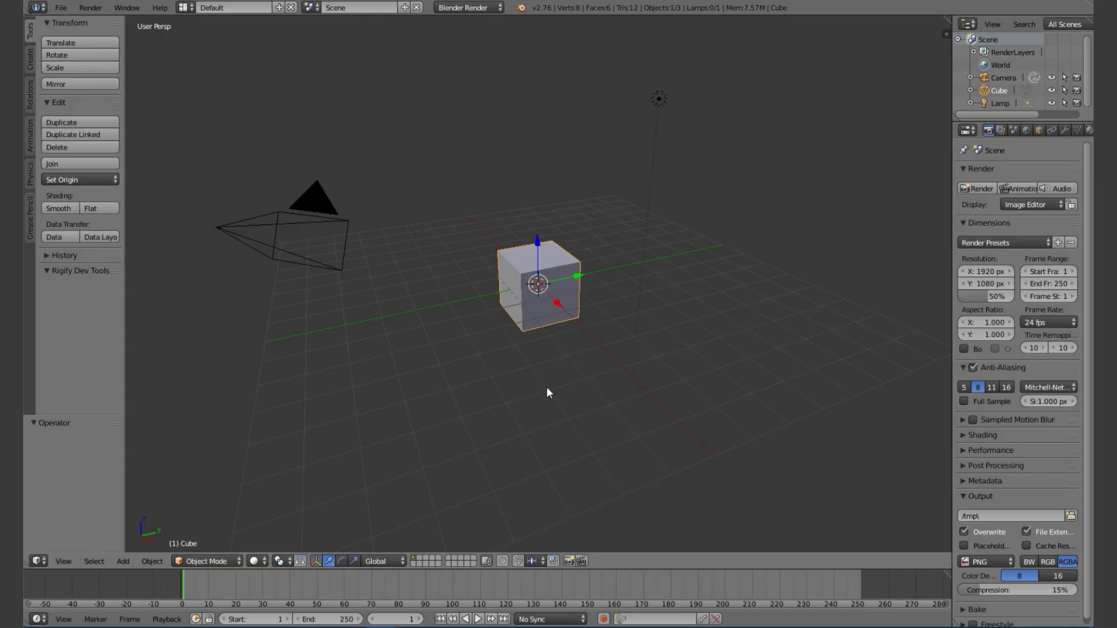
- Delete the default cube and add a plane mesh in its place
middle_drag(547, 389, 558, 358)
key(Delete)
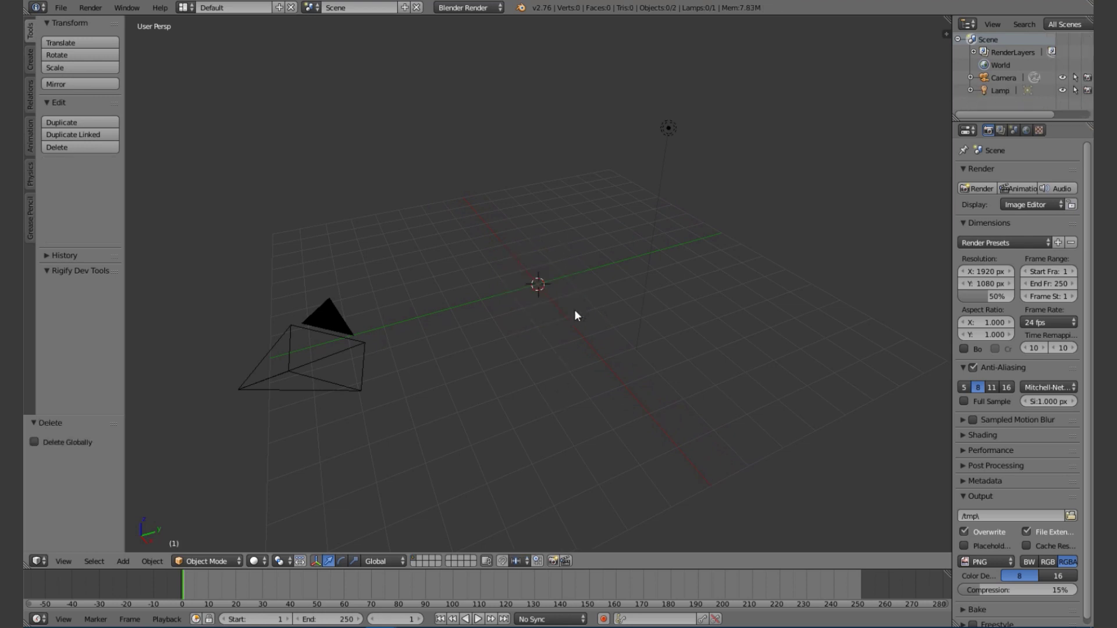
right_click(666, 130)
key(shift+a)
mouse_move(508, 271)
click(553, 274)
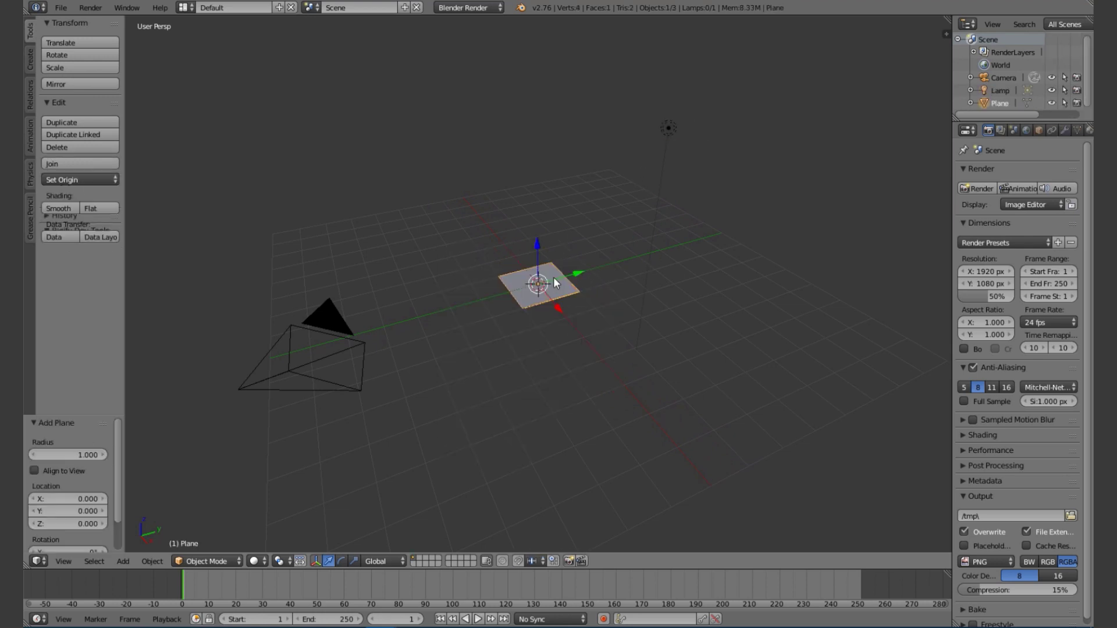
- Centre the plane at the origin, scale it by 8, and raise it slightly on Z
key(alt+g)
scroll(559, 308, down, 3)
text(s8)
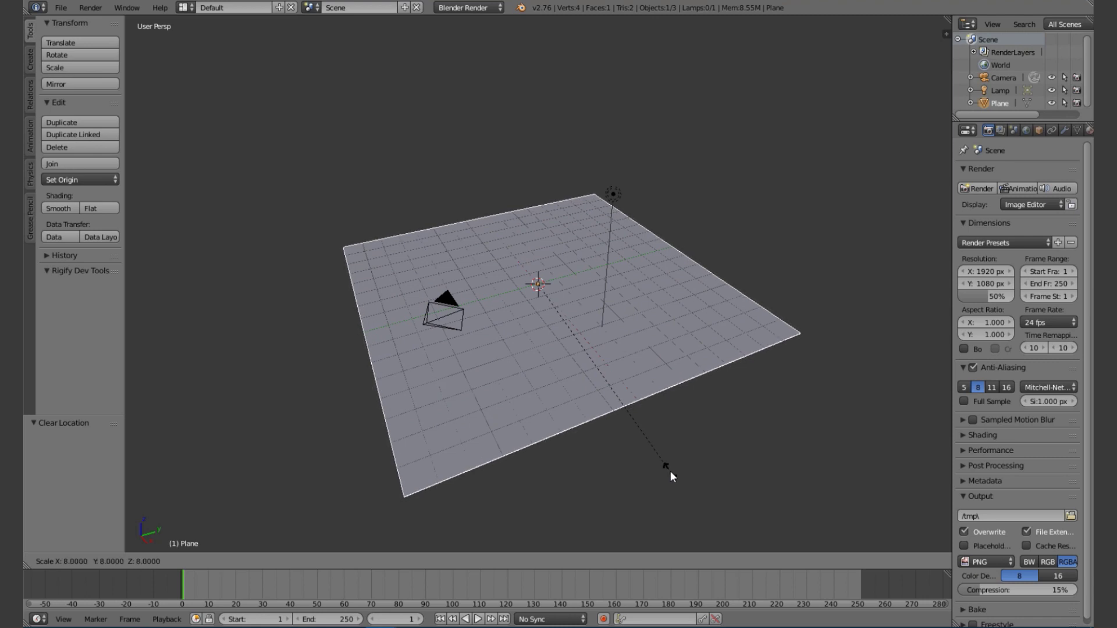
key(Return)
scroll(557, 375, up, 5)
key(g)
key(z)
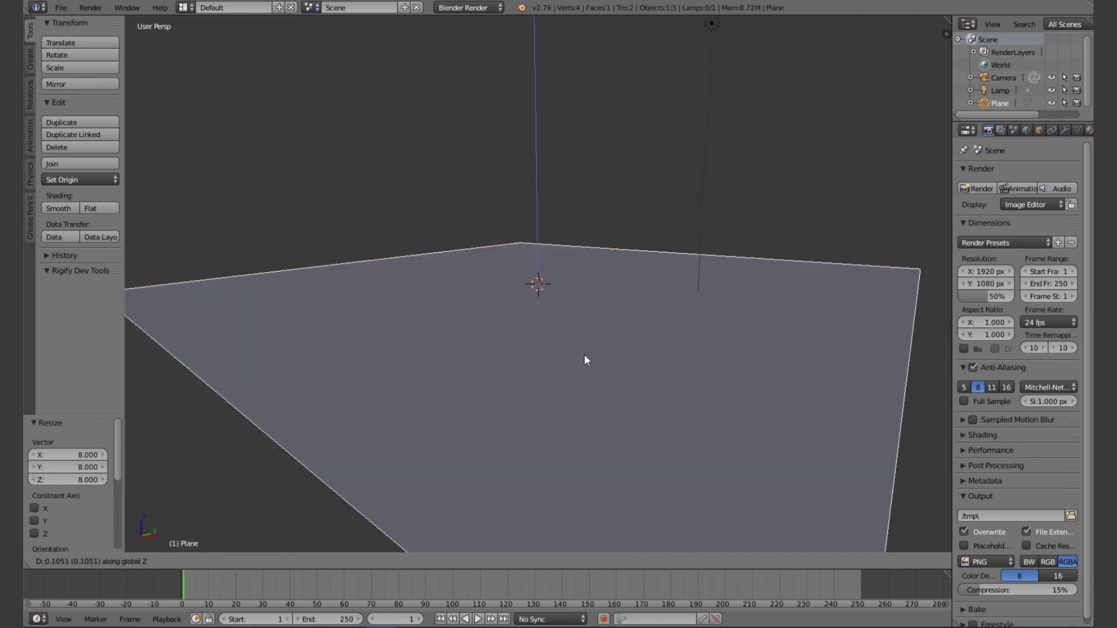
click(584, 356)
- Switch the viewport to Texture shading and the render engine to Blender Game
click(258, 561)
click(281, 502)
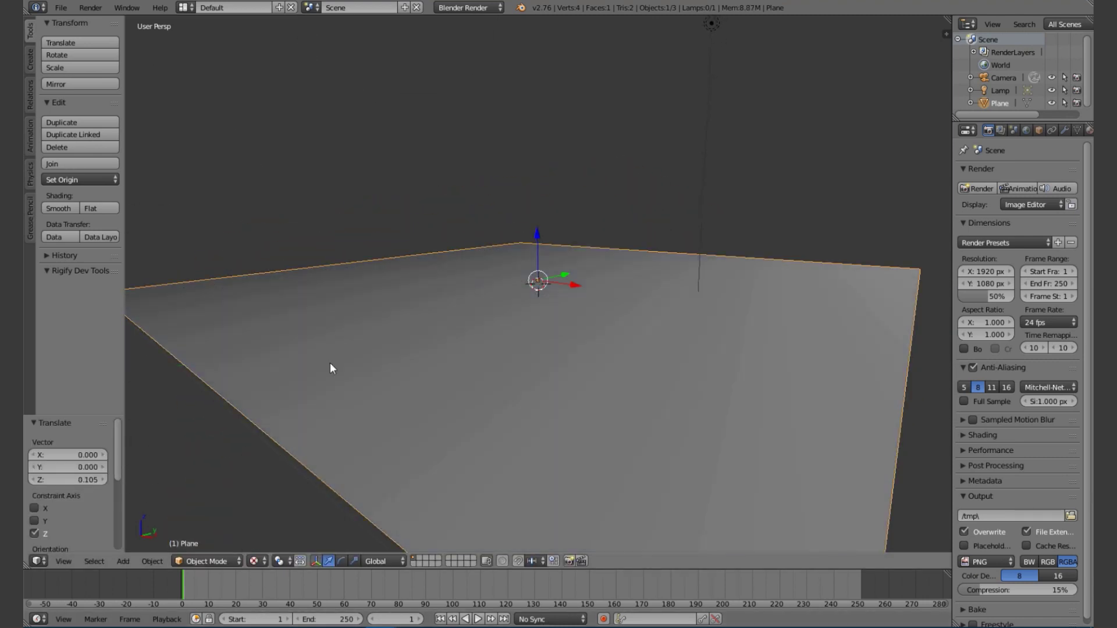
click(463, 10)
click(465, 37)
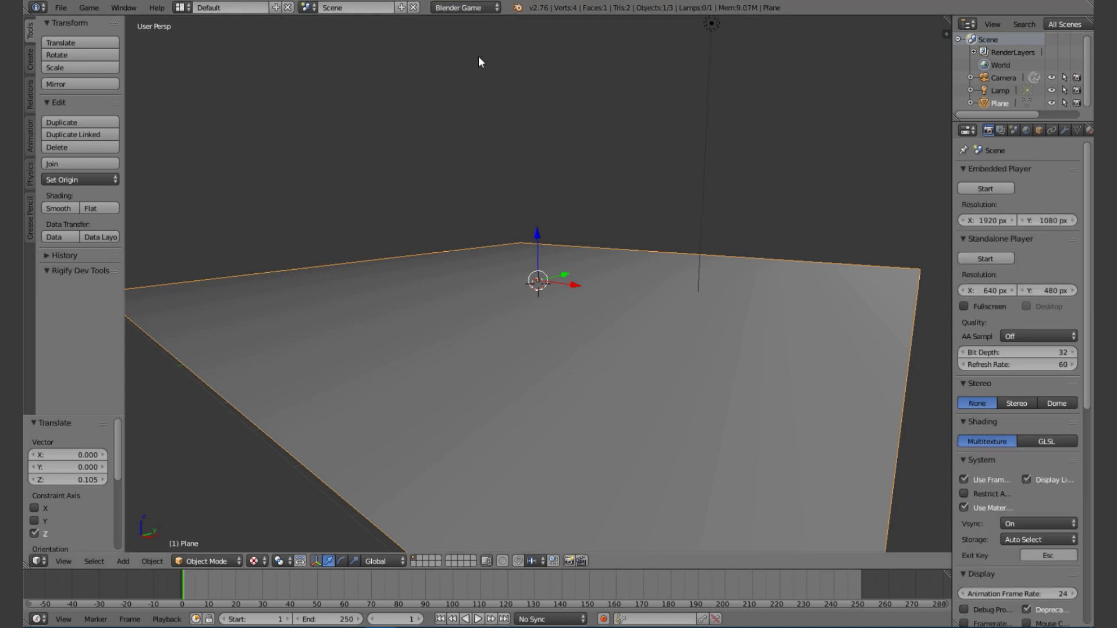
- Set the sidebar's material shading mode to GLSL
key(n)
scroll(885, 320, down, 10)
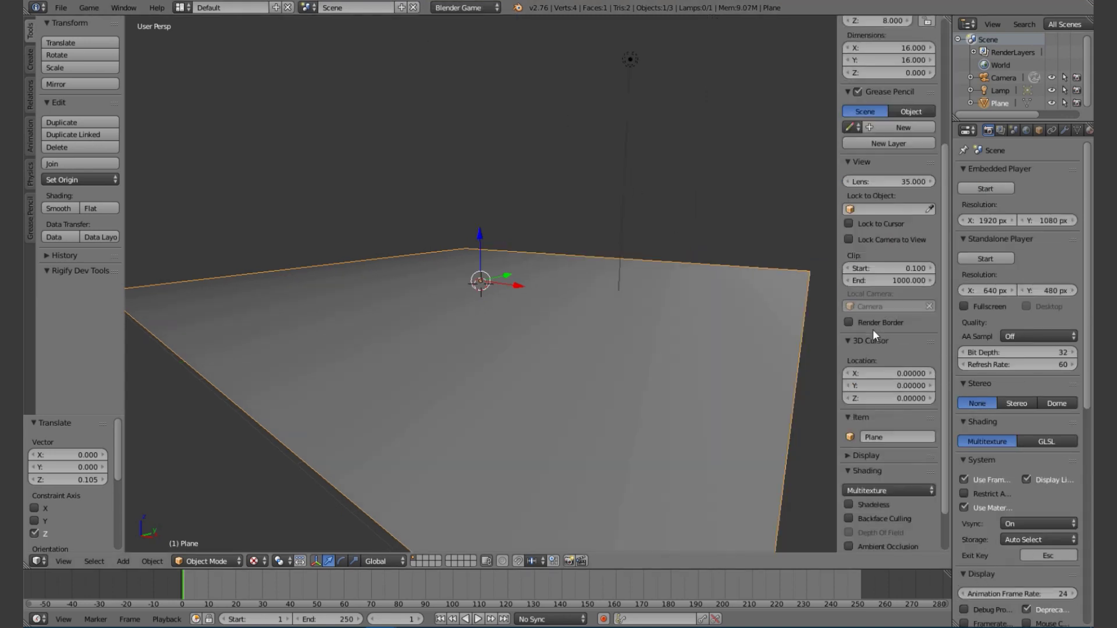
click(872, 436)
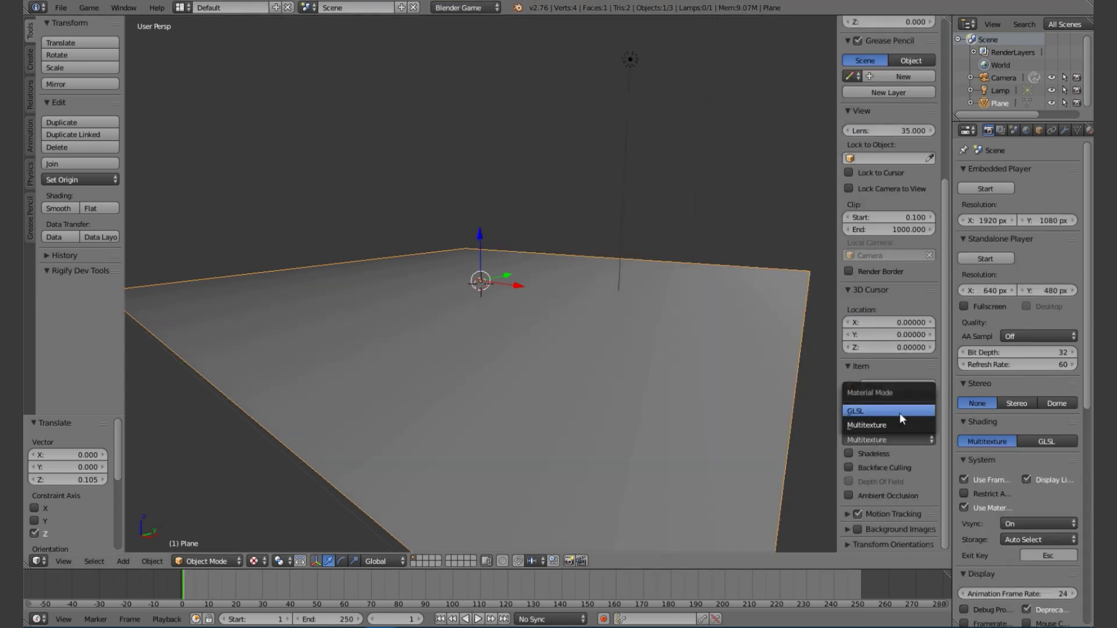
click(908, 412)
key(n)
- View the lit plane through the scene camera, select the camera, and widen the properties column
mouse_move(638, 337)
middle_down()
mouse_move(711, 386)
mouse_move(211, 503)
middle_up()
scroll(175, 517, down, 3)
click(57, 557)
click(94, 516)
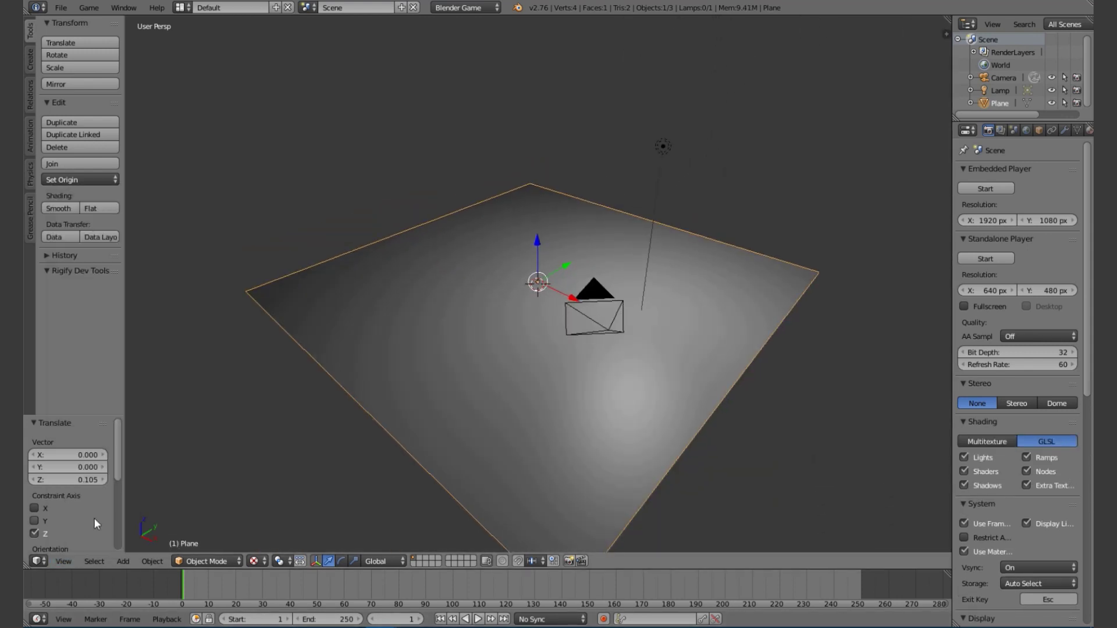
scroll(450, 386, up, 4)
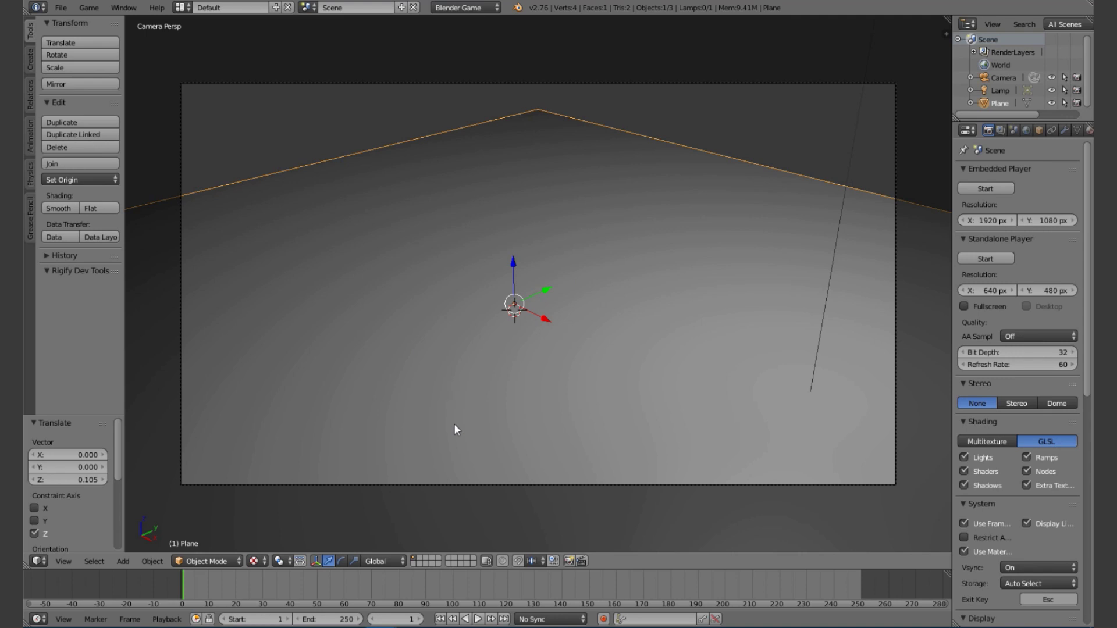
key(t)
scroll(617, 349, up, 3)
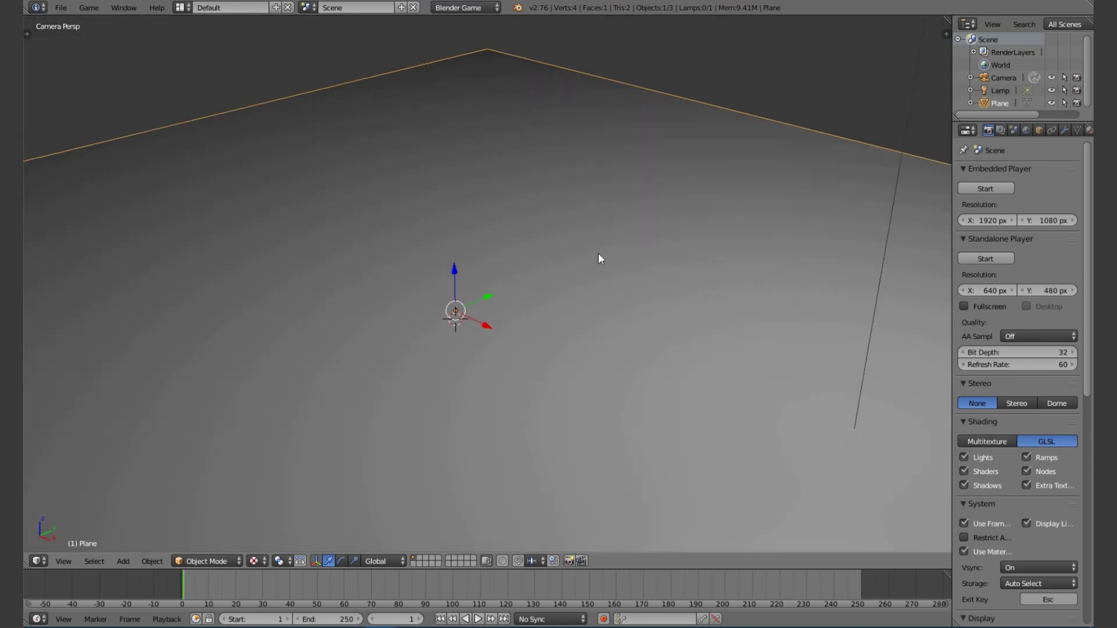
scroll(640, 215, down, 3)
scroll(605, 206, up, 3)
scroll(551, 446, down, 2)
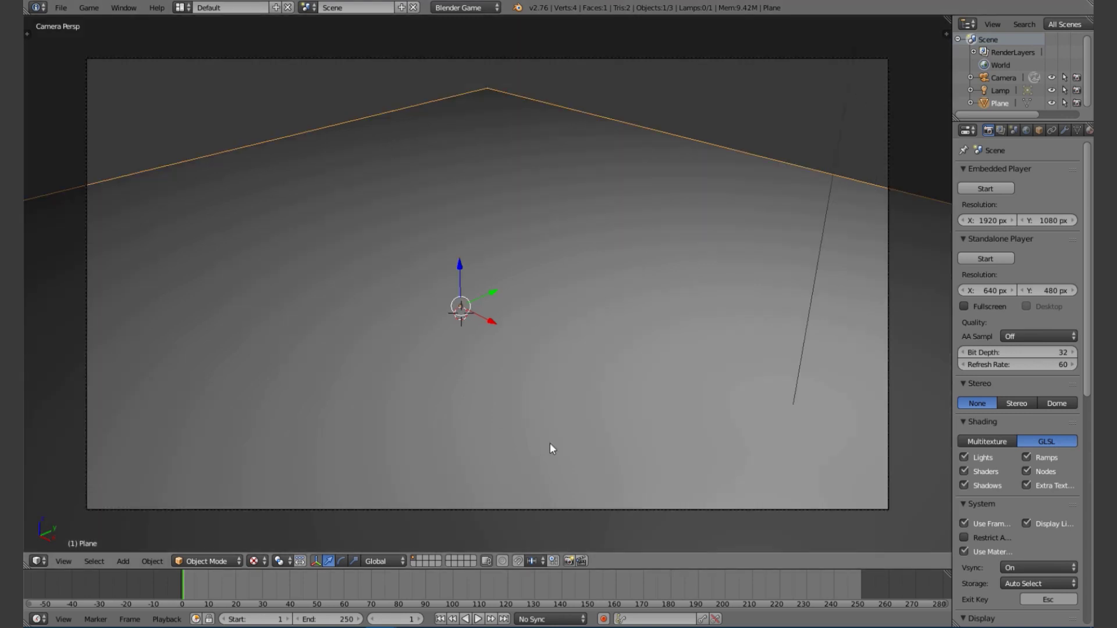
right_click(890, 329)
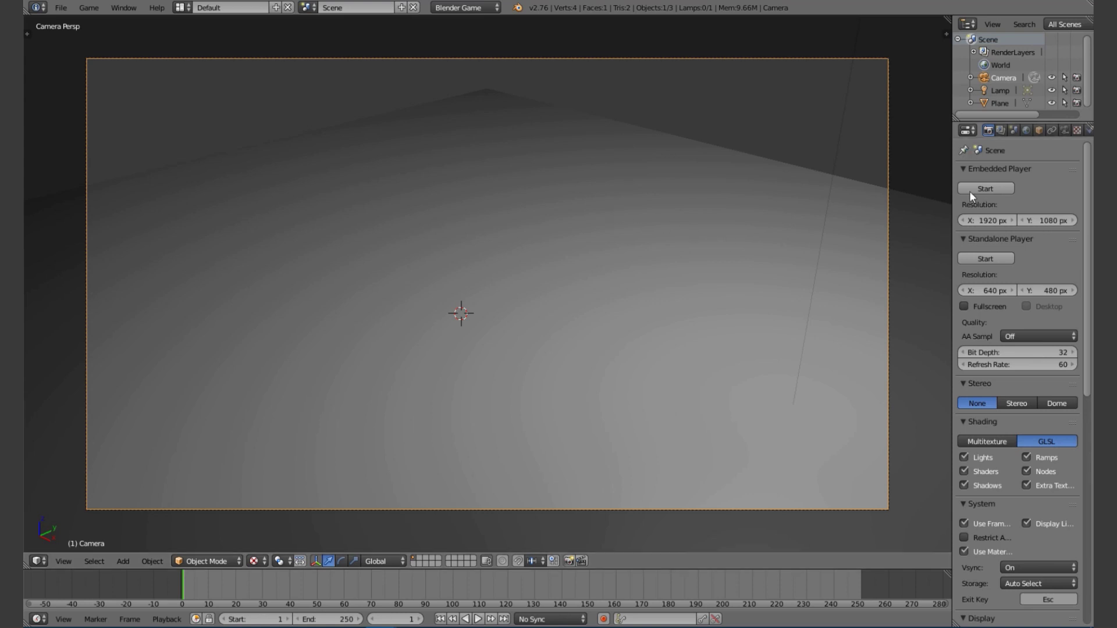
drag(953, 288, 915, 291)
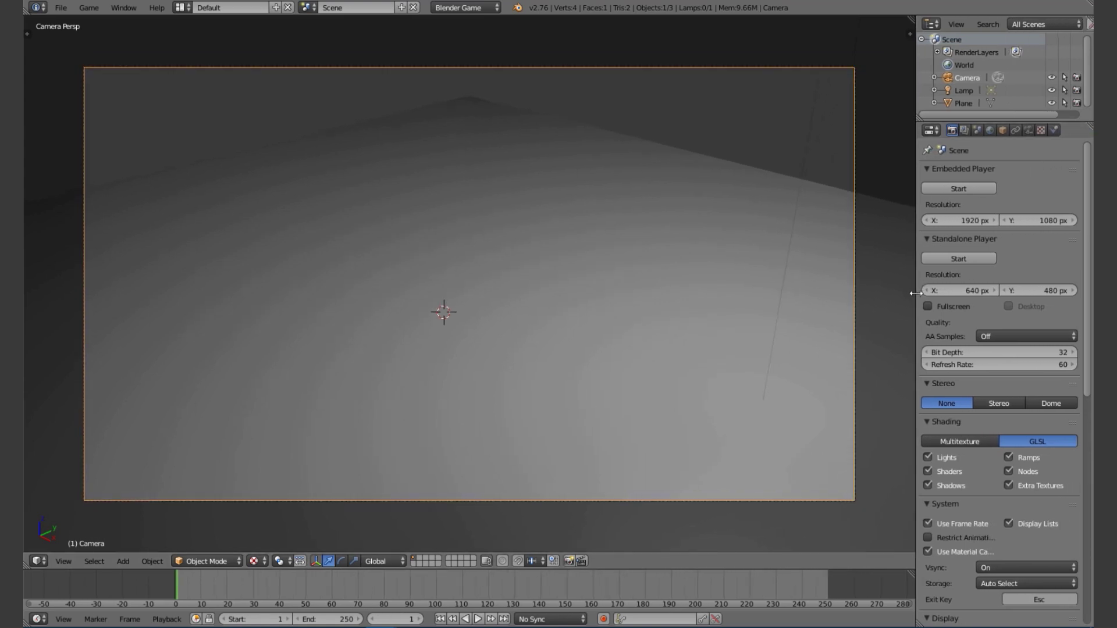
- Add a new empty scene and rename it from Scene.001 to 'Overlay'
key(Home)
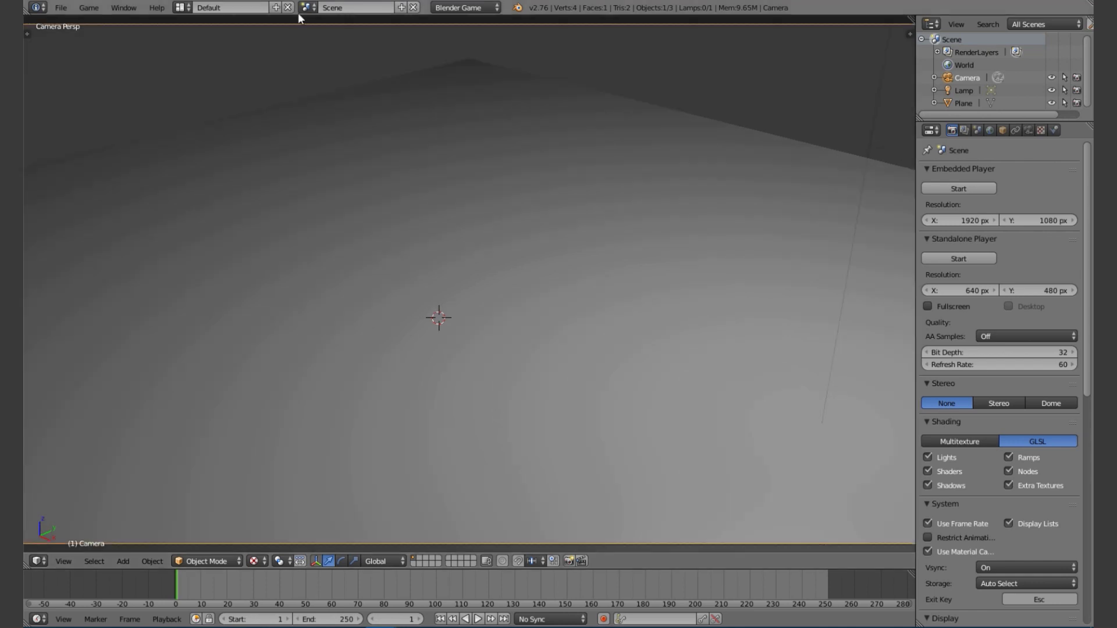
click(401, 7)
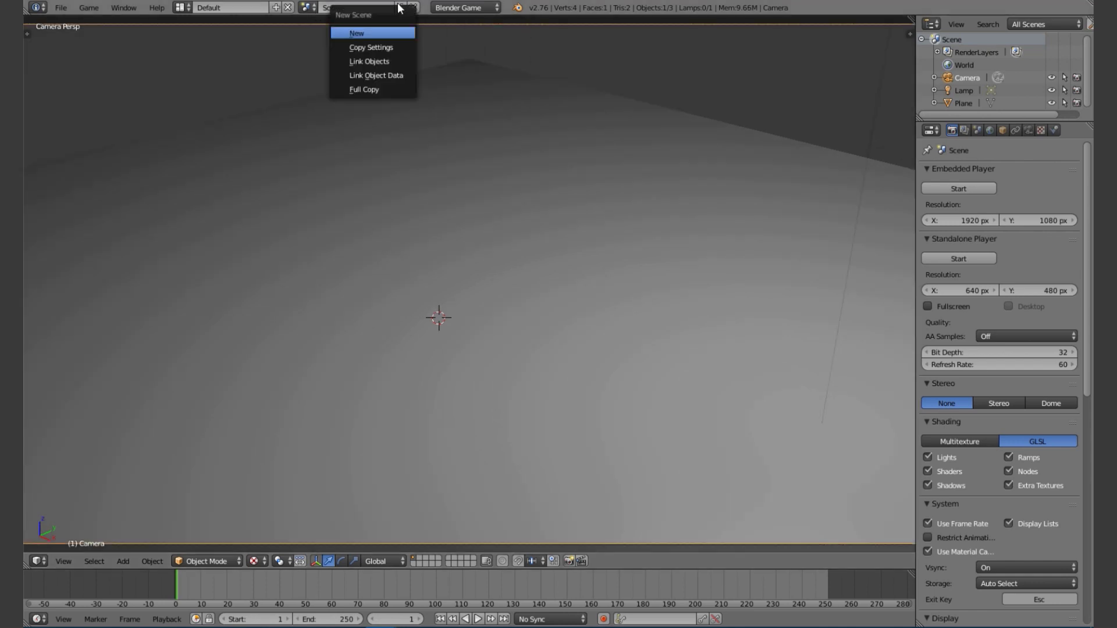
click(388, 33)
click(364, 8)
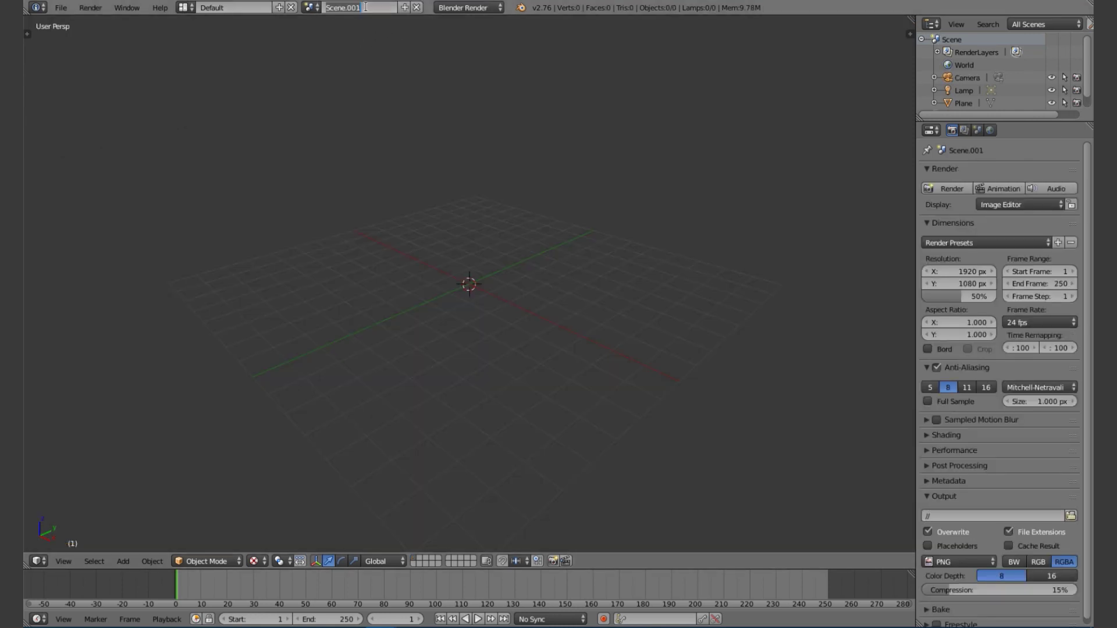
text(Overlay)
key(Return)
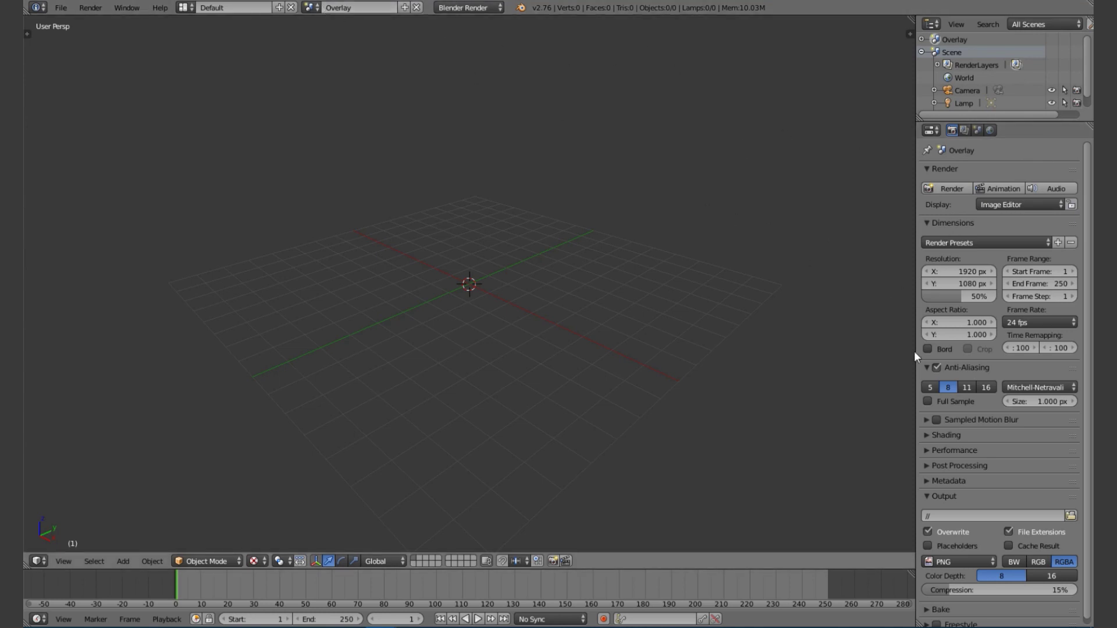
- Add a camera to the Overlay scene and clear its rotation so it faces down
key(shift+a)
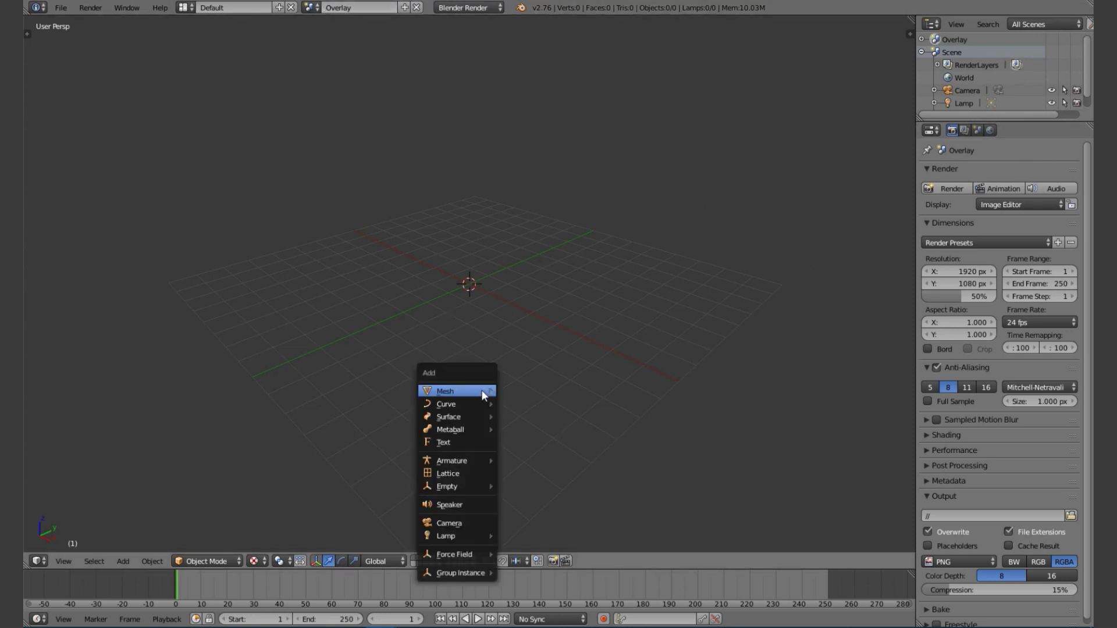
key(shift+a)
click(324, 436)
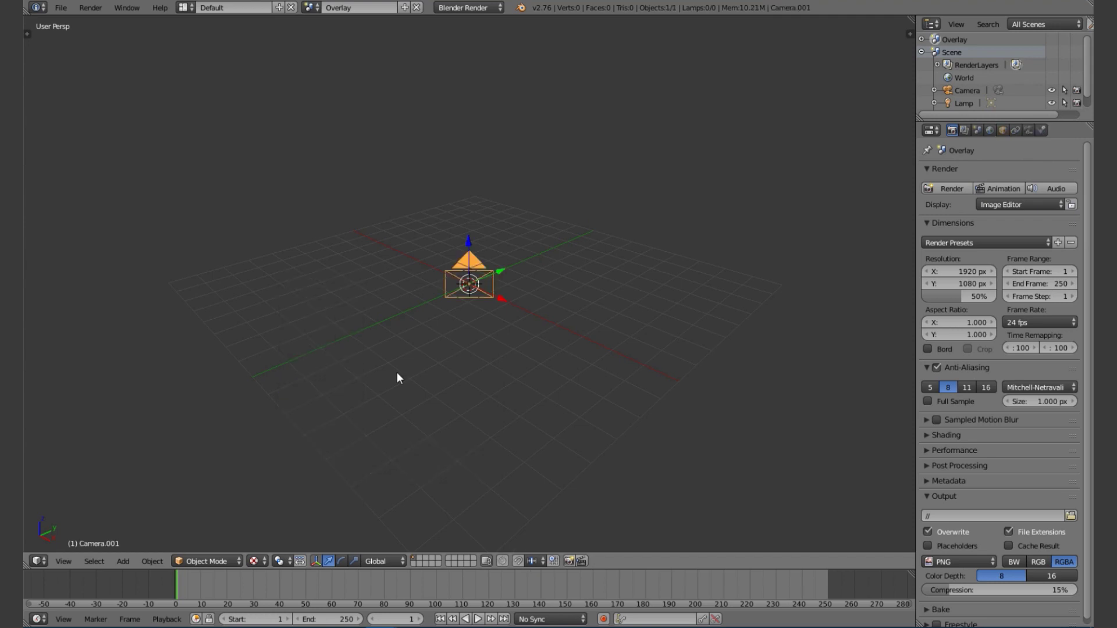
key(alt+r)
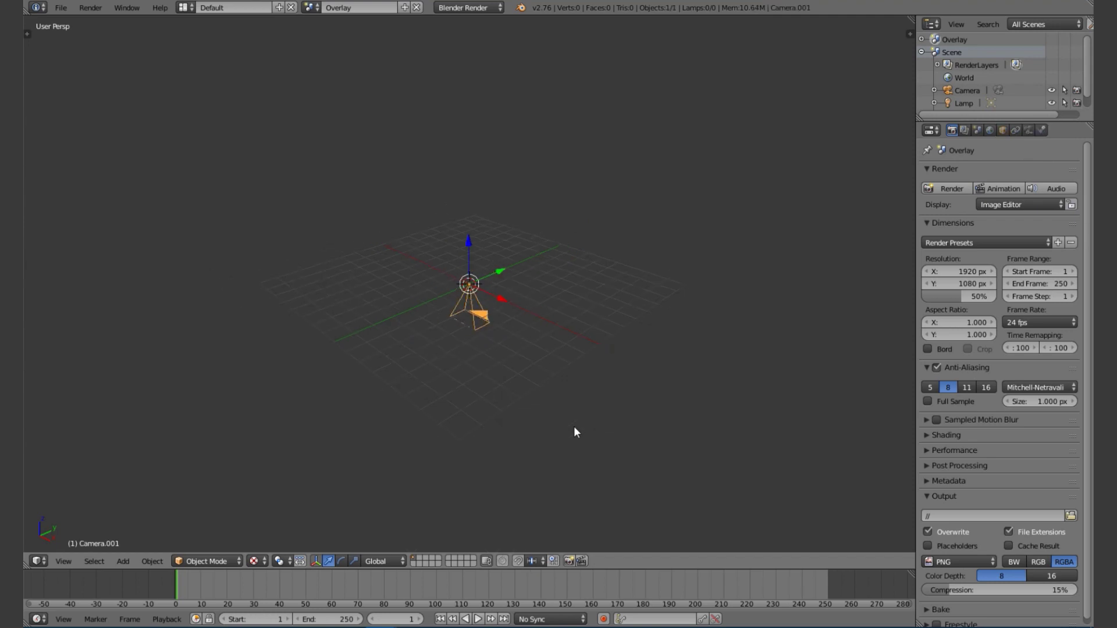
scroll(523, 446, up, 2)
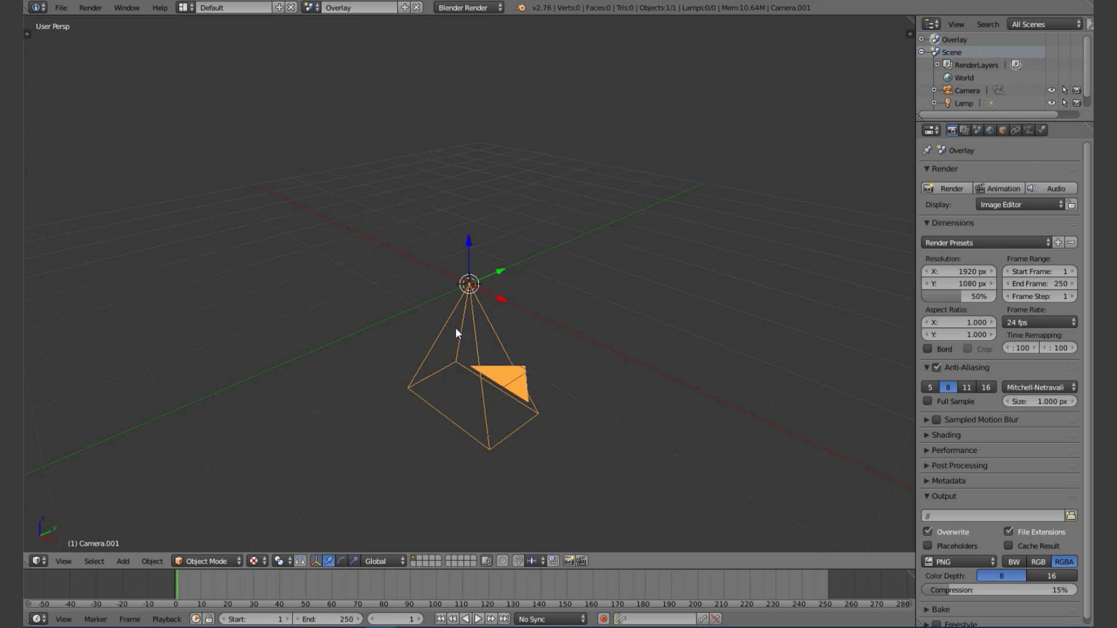
- Raise the new camera along Z above the grid and look through it
mouse_move(456, 327)
middle_down()
mouse_move(493, 296)
mouse_move(470, 327)
middle_up()
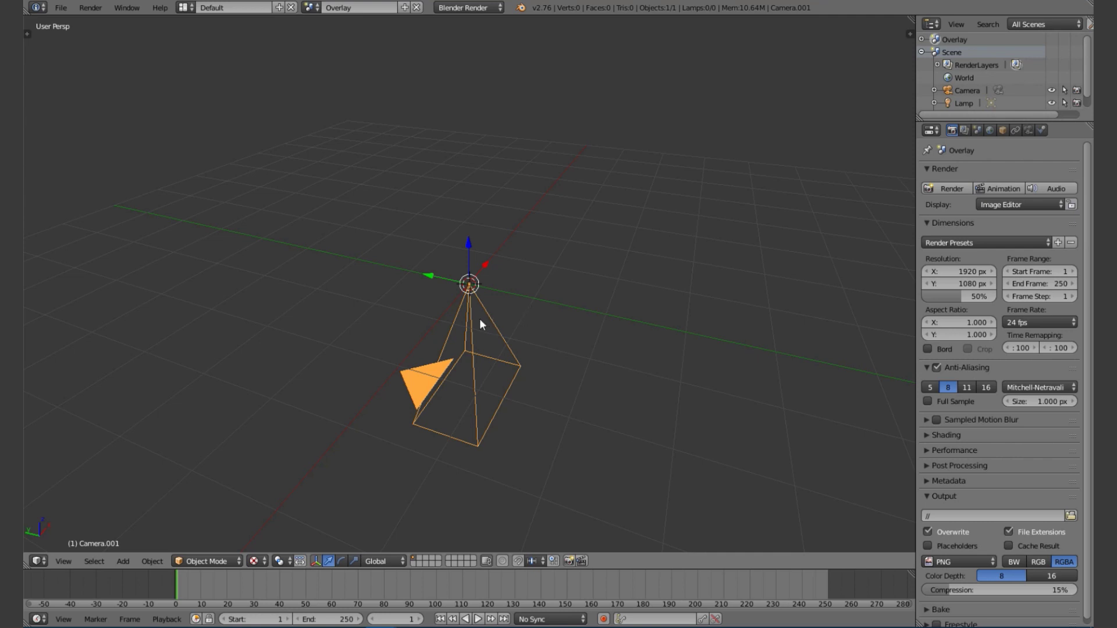
middle_drag(479, 320, 547, 301)
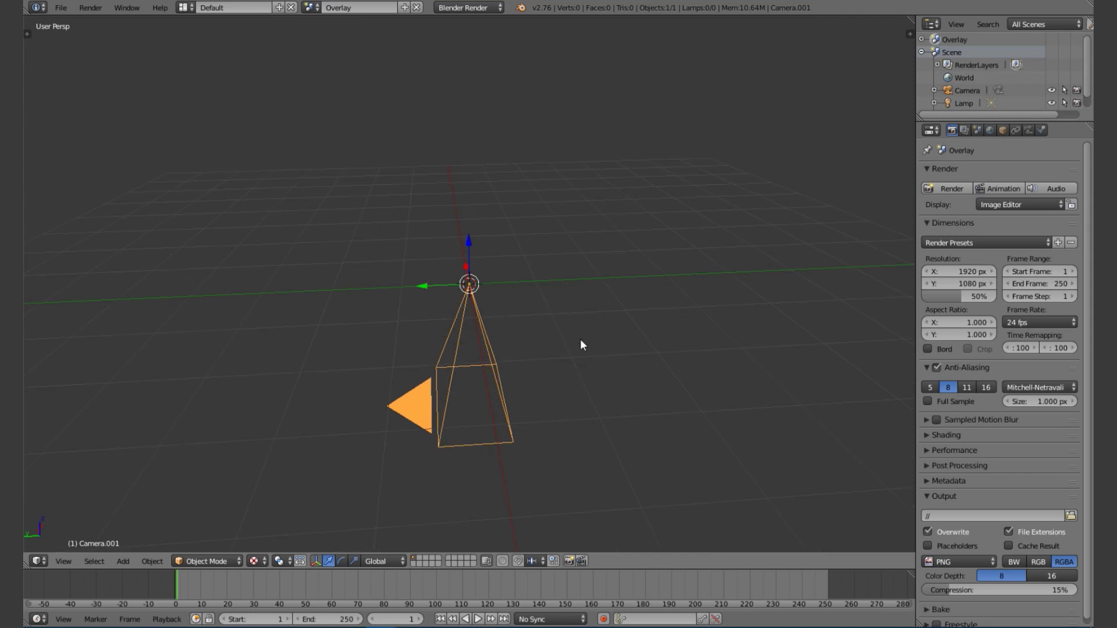
scroll(578, 335, down, 5)
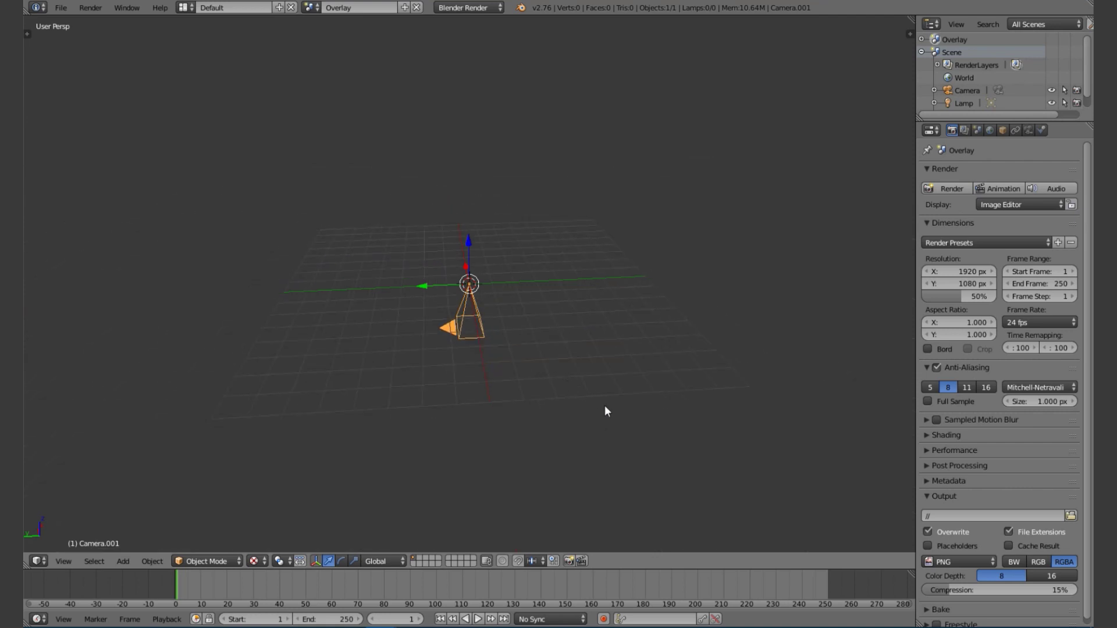
key(g)
key(z)
click(625, 343)
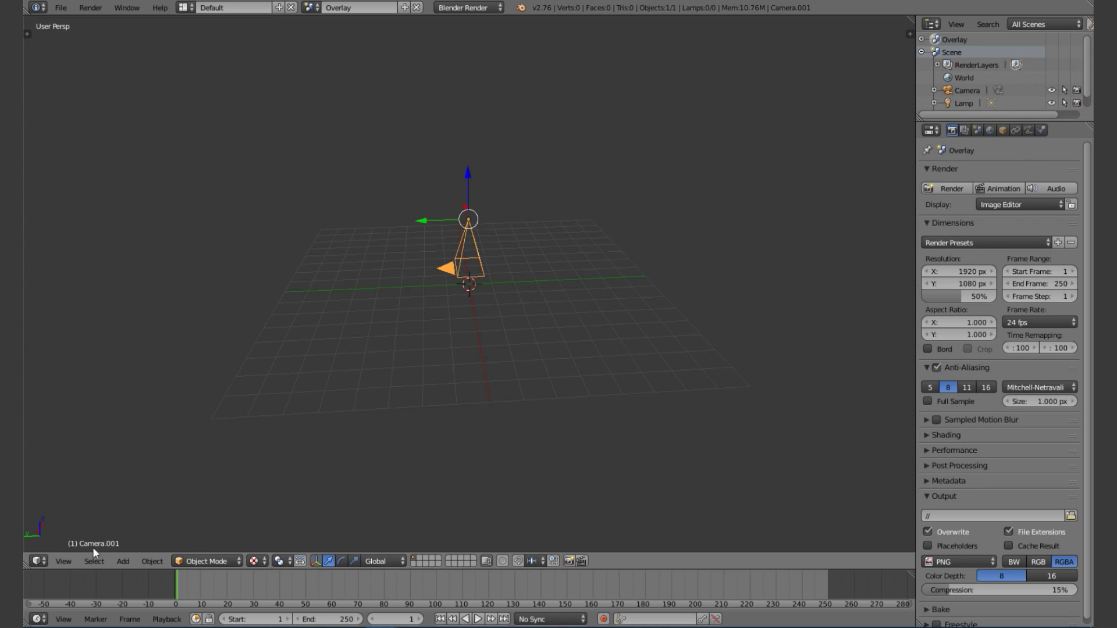
click(63, 561)
click(104, 517)
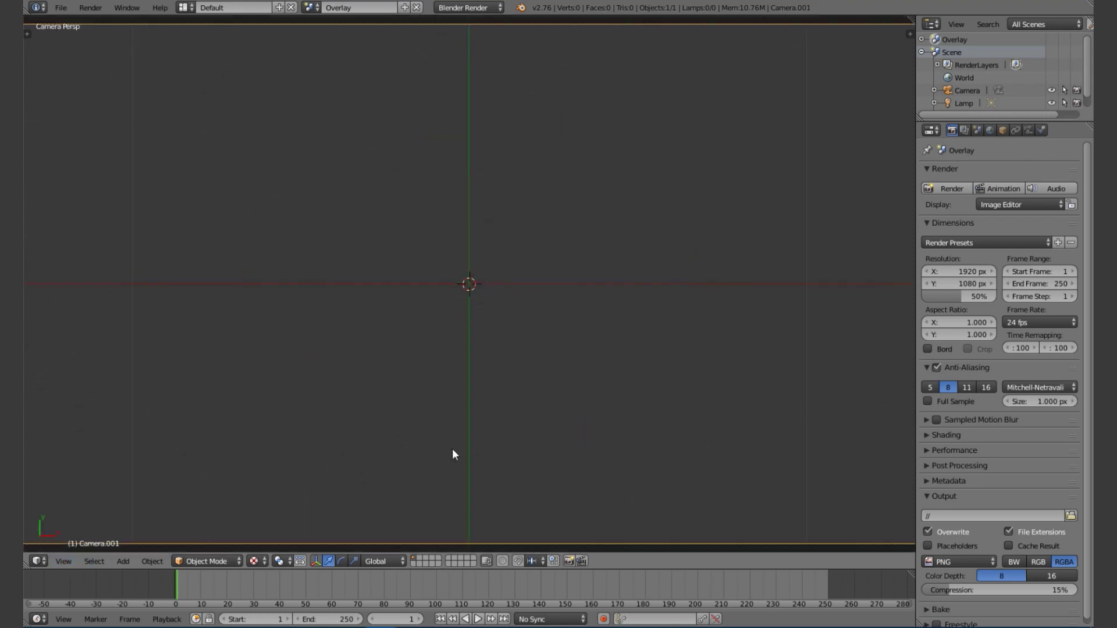
key(shift+a)
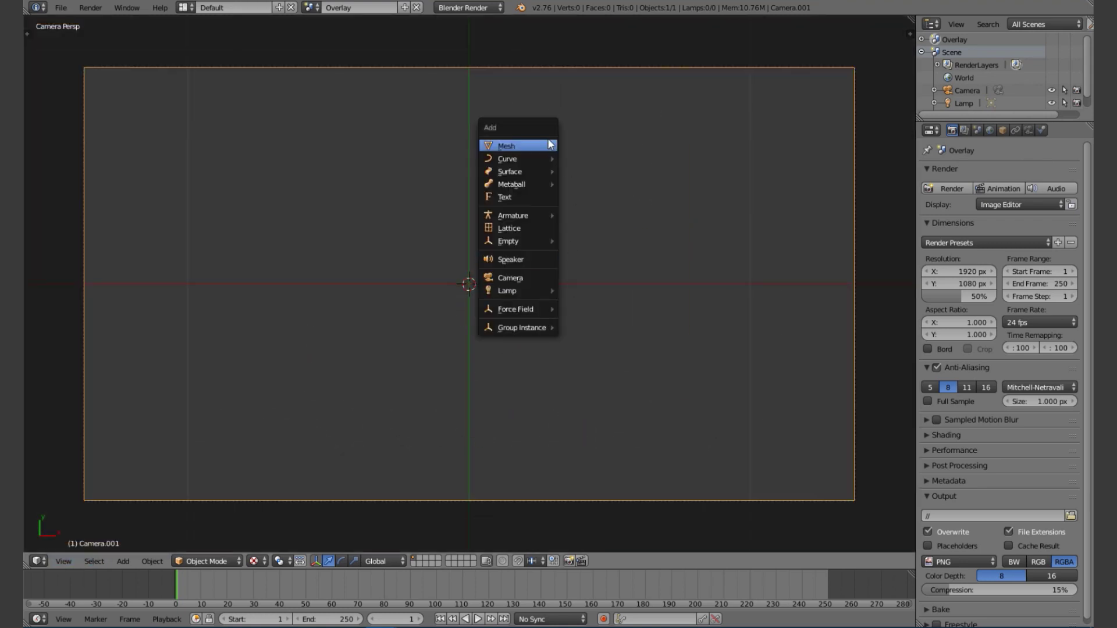
- Add a plane in front of the Overlay camera and stretch it along X
mouse_move(521, 146)
click(595, 148)
key(s)
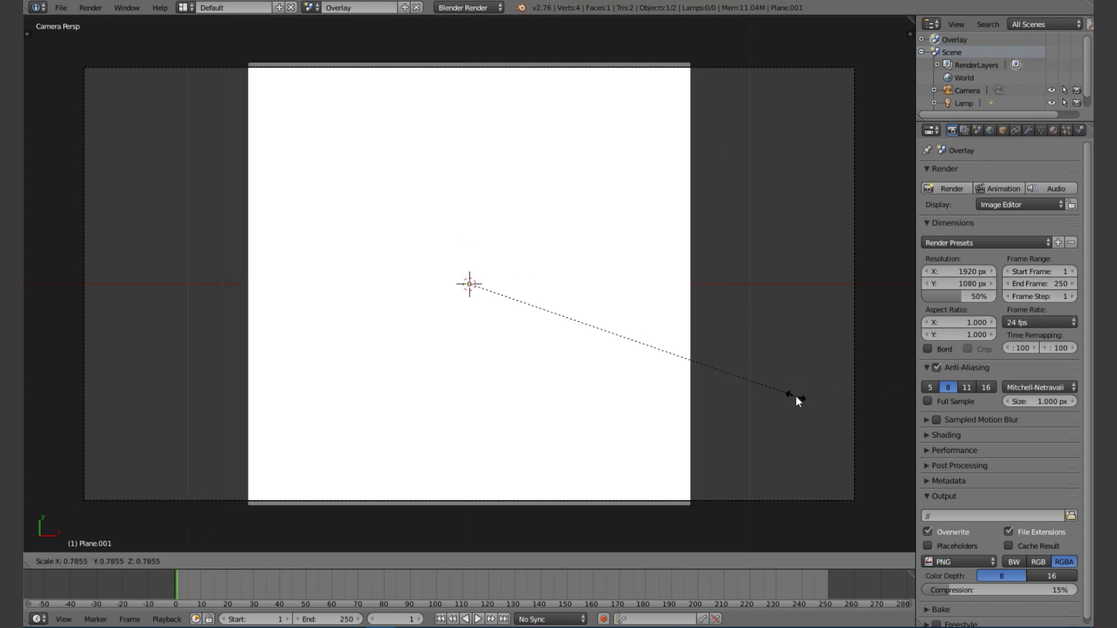
key(x)
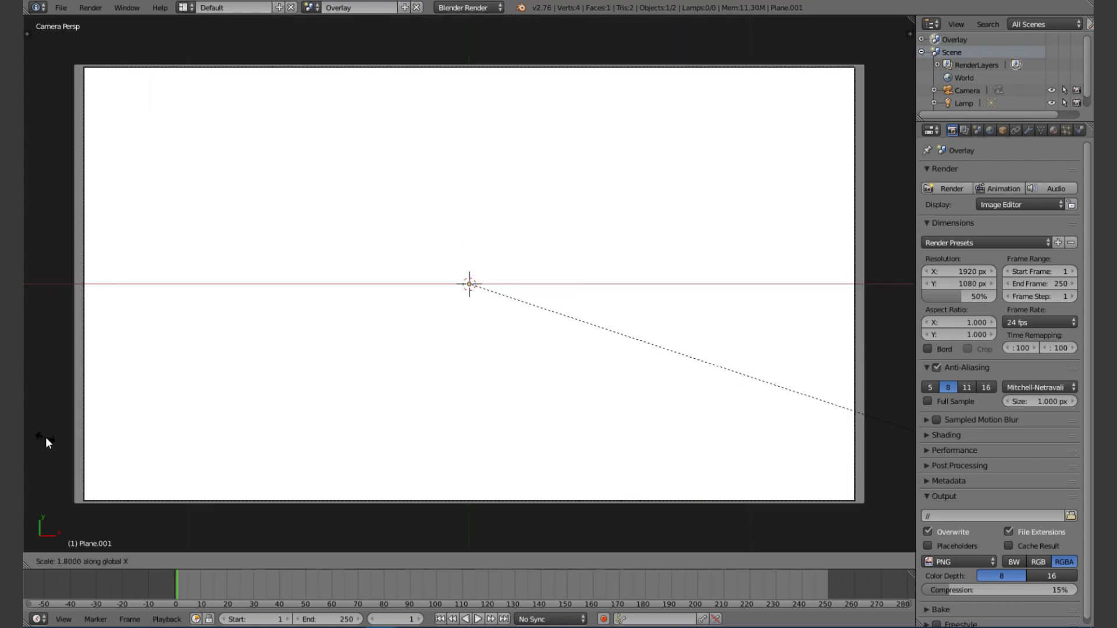
click(49, 441)
- Set the Overlay scene's sidebar shading mode to GLSL
key(n)
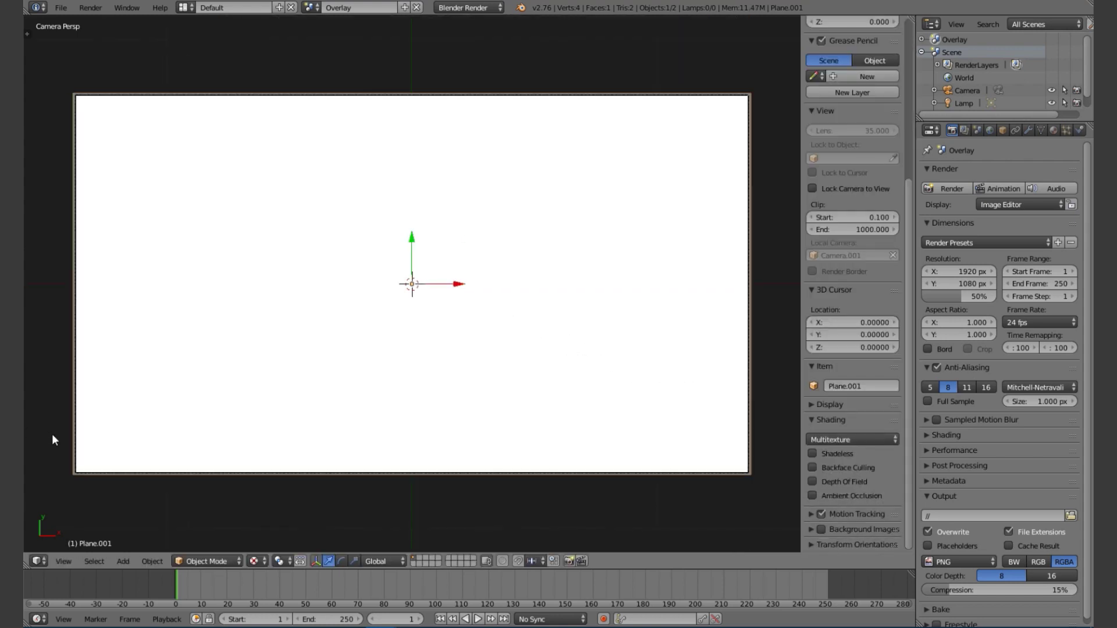
scroll(707, 444, down, 3)
scroll(606, 423, up, 6)
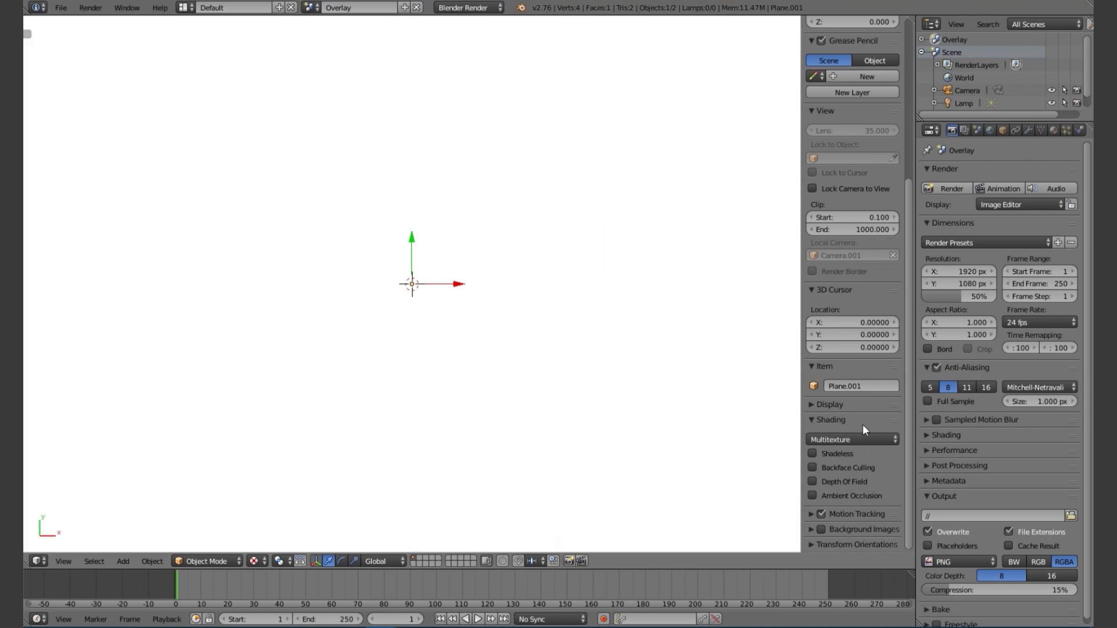
click(858, 439)
click(871, 413)
key(n)
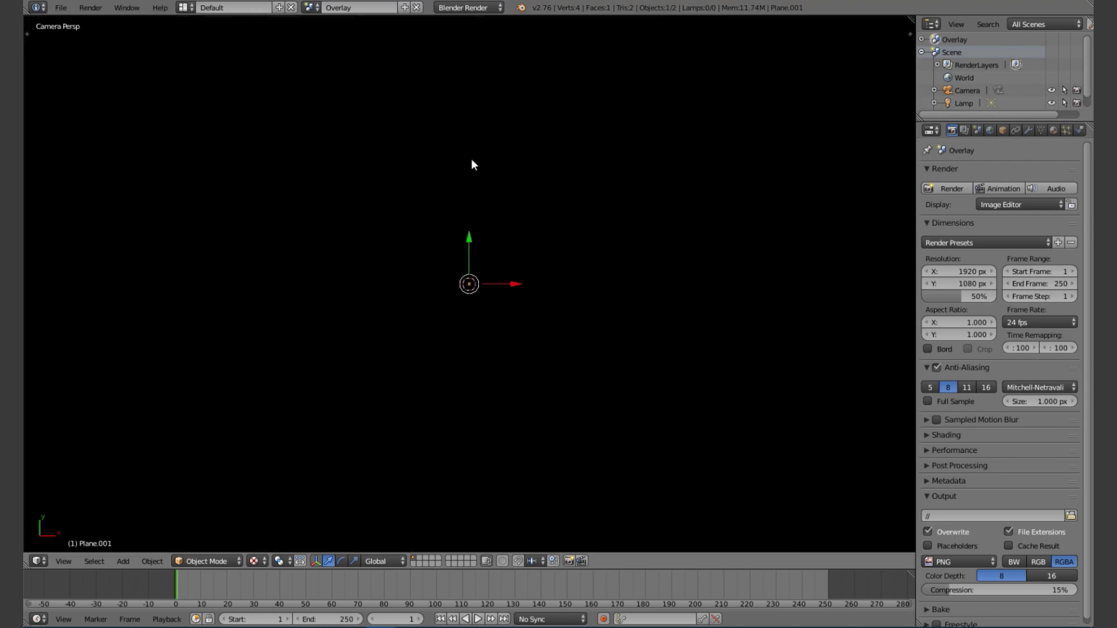
- Set the Overlay scene's render engine to Blender Game and widen the properties area
click(452, 8)
click(467, 36)
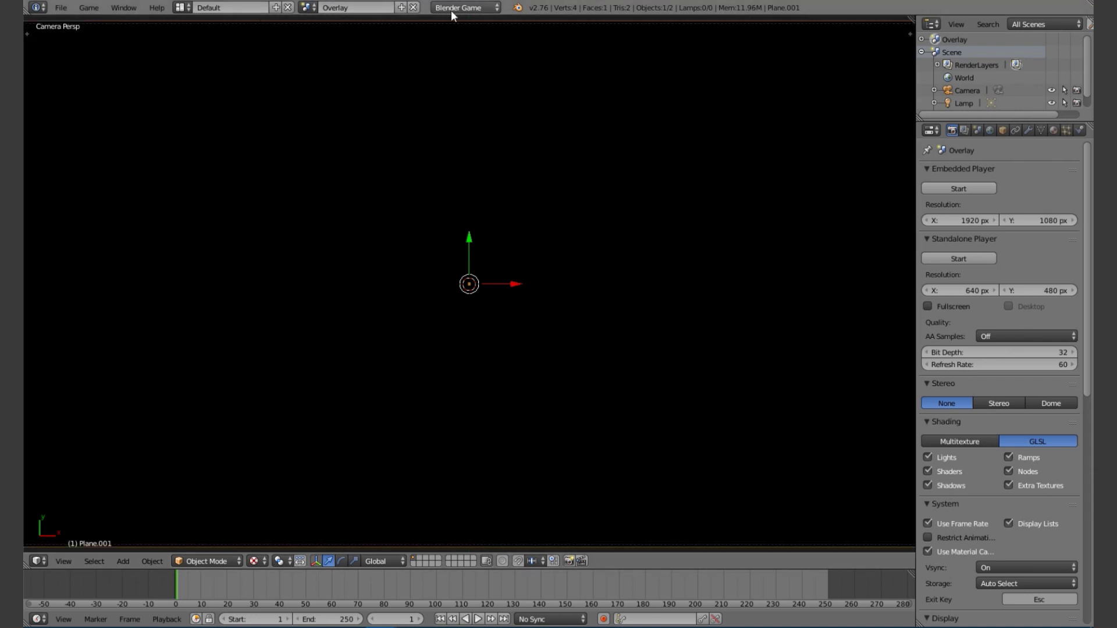
click(466, 8)
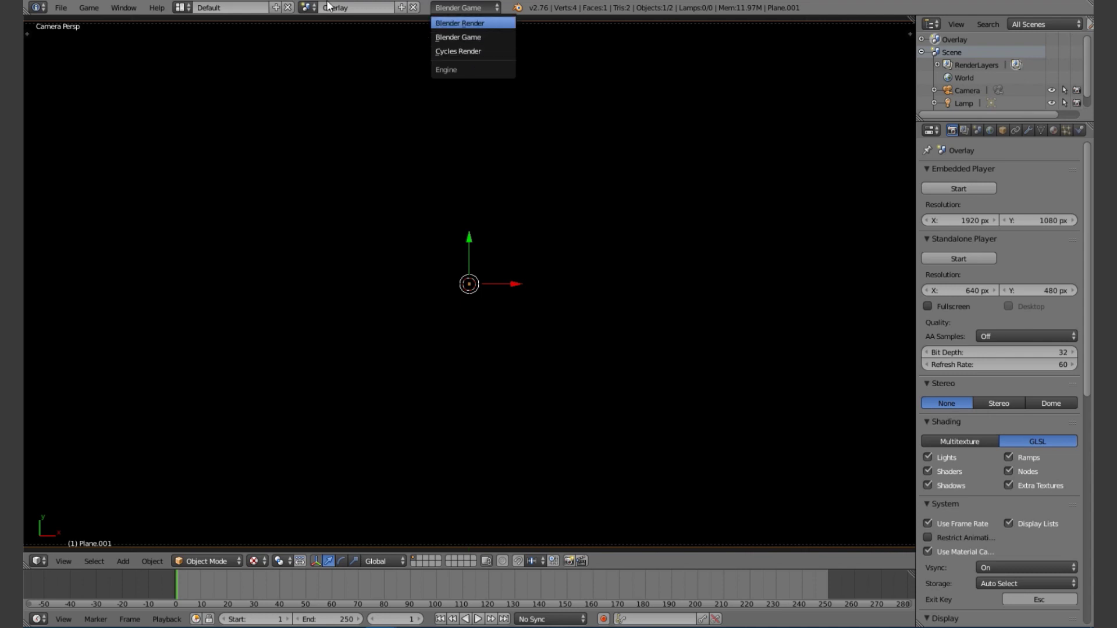
key(Escape)
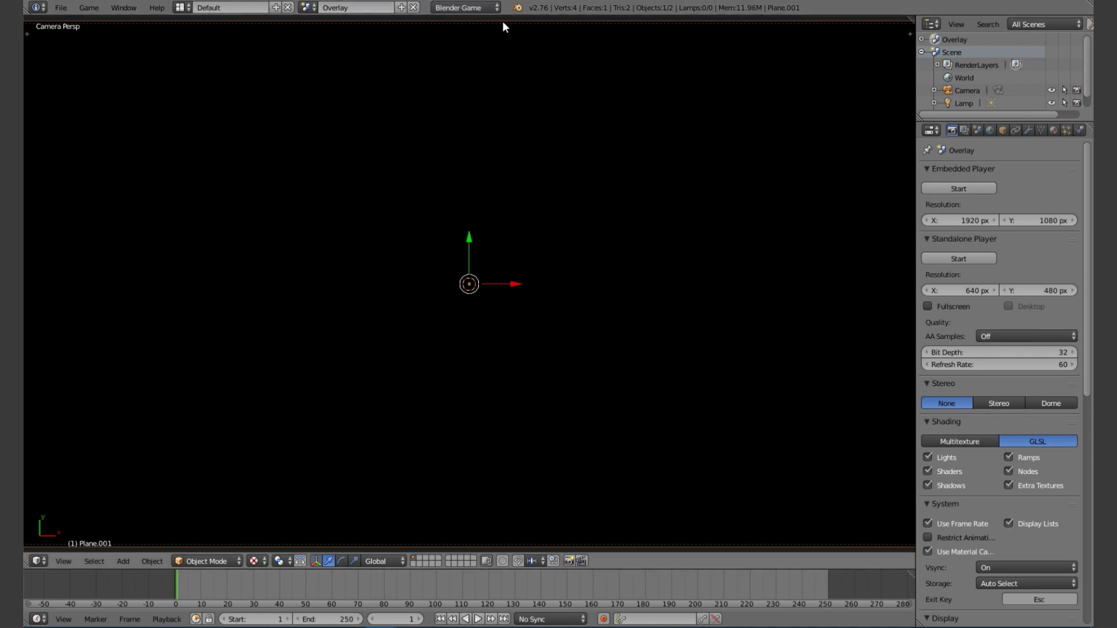
click(473, 8)
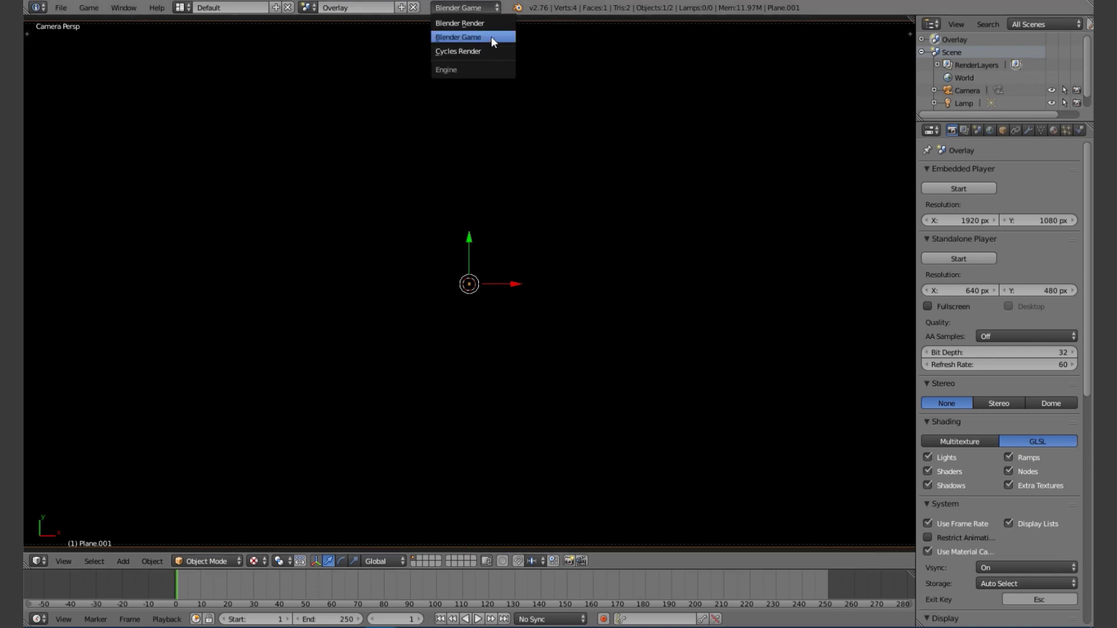
click(490, 36)
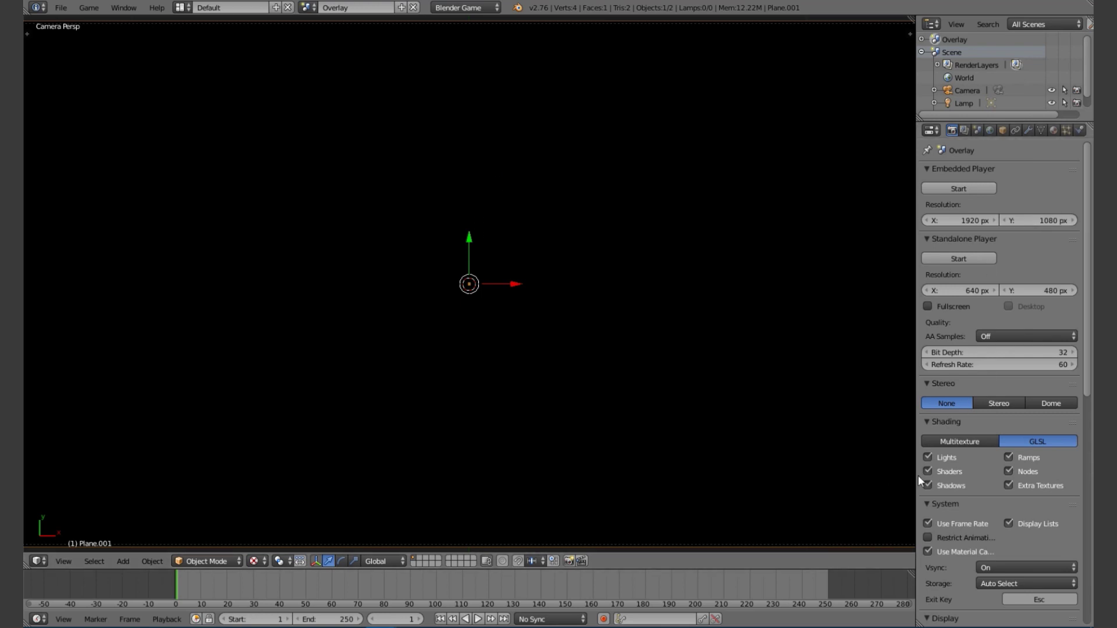
drag(917, 481, 863, 483)
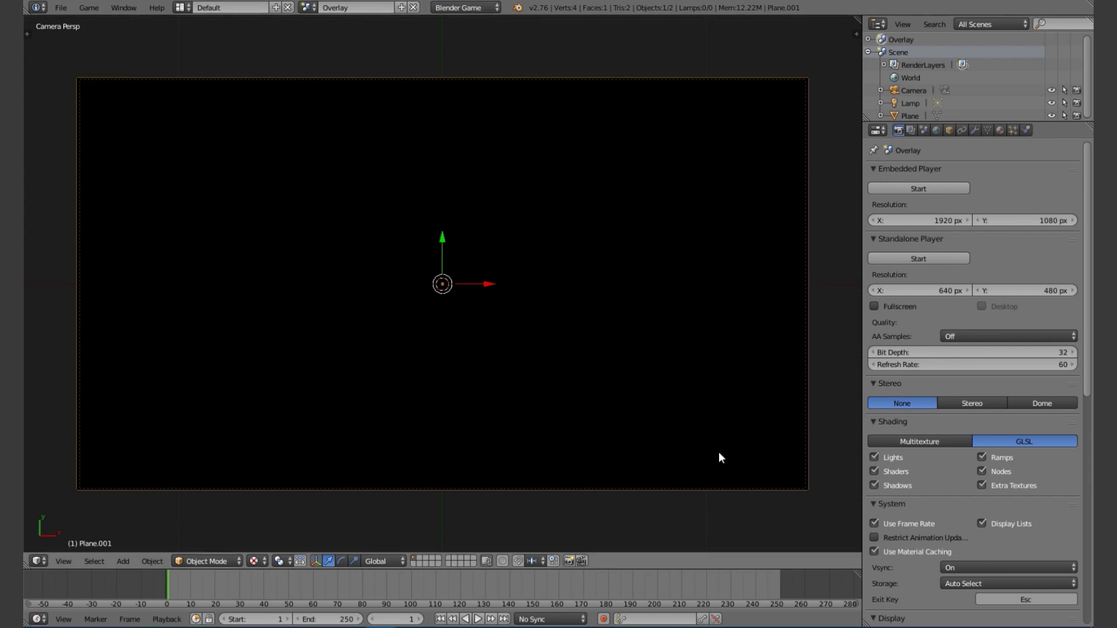
- Give Plane.001 a new shadeless material with a black diffuse colour
click(1000, 130)
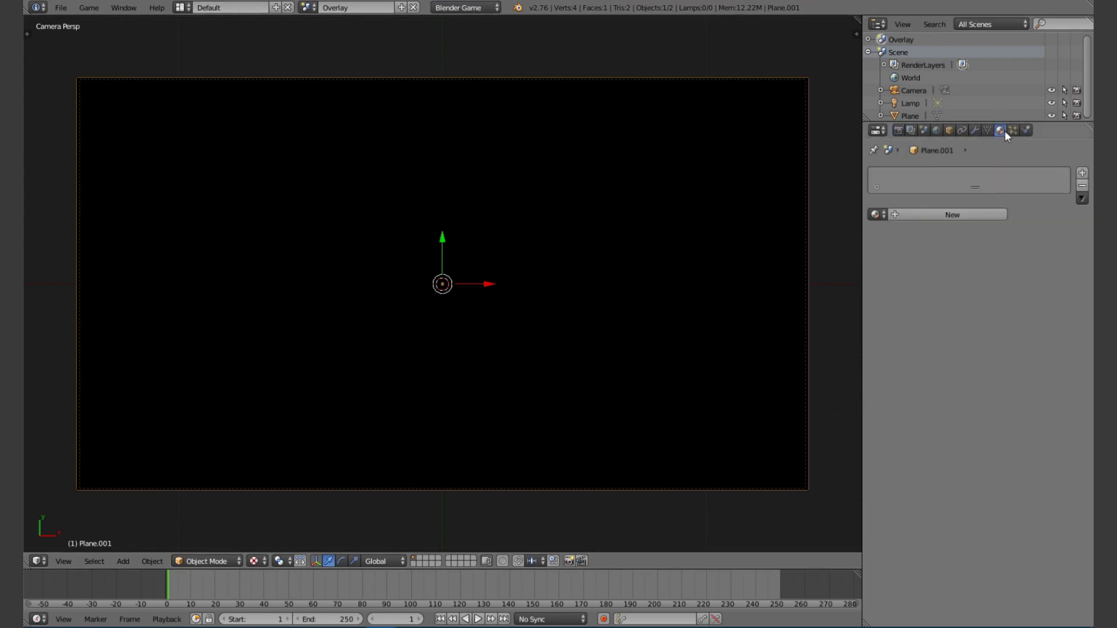
click(988, 216)
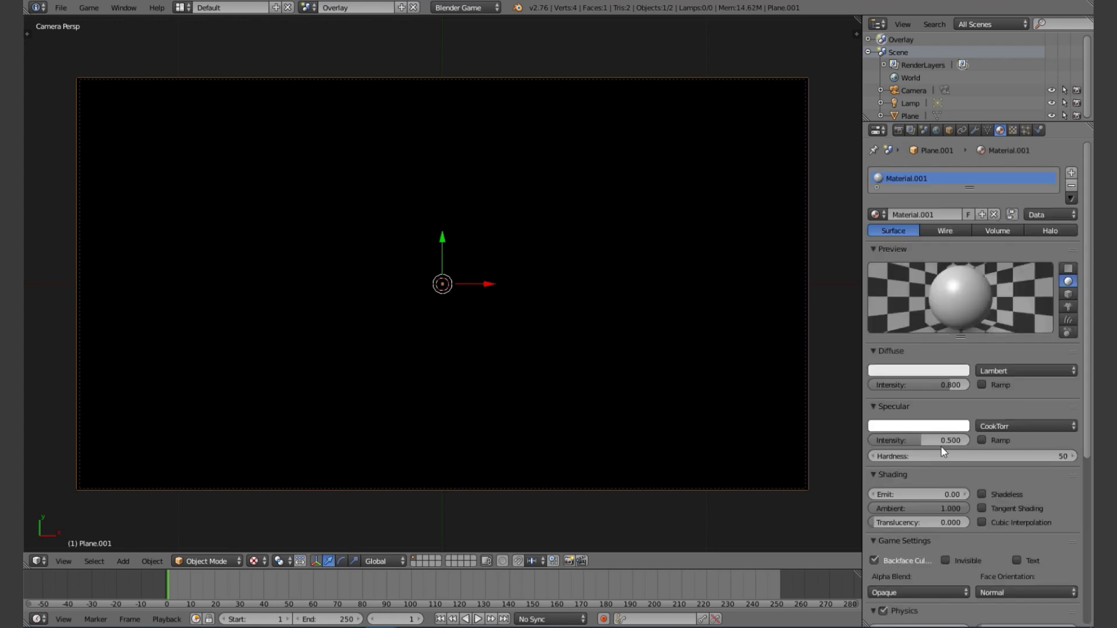
click(983, 494)
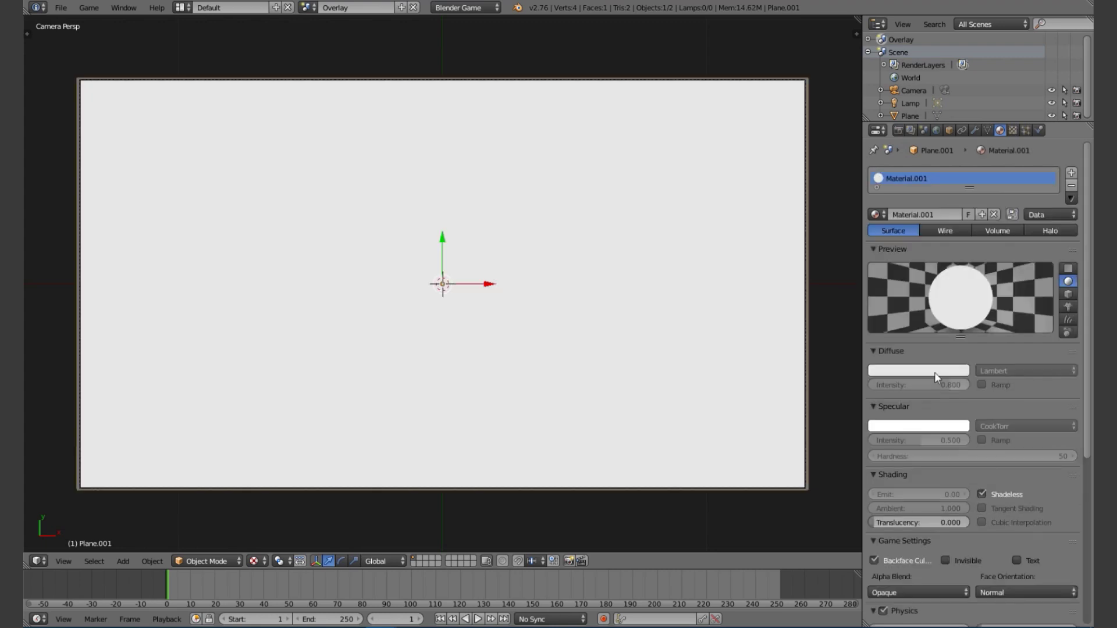
click(918, 370)
click(960, 291)
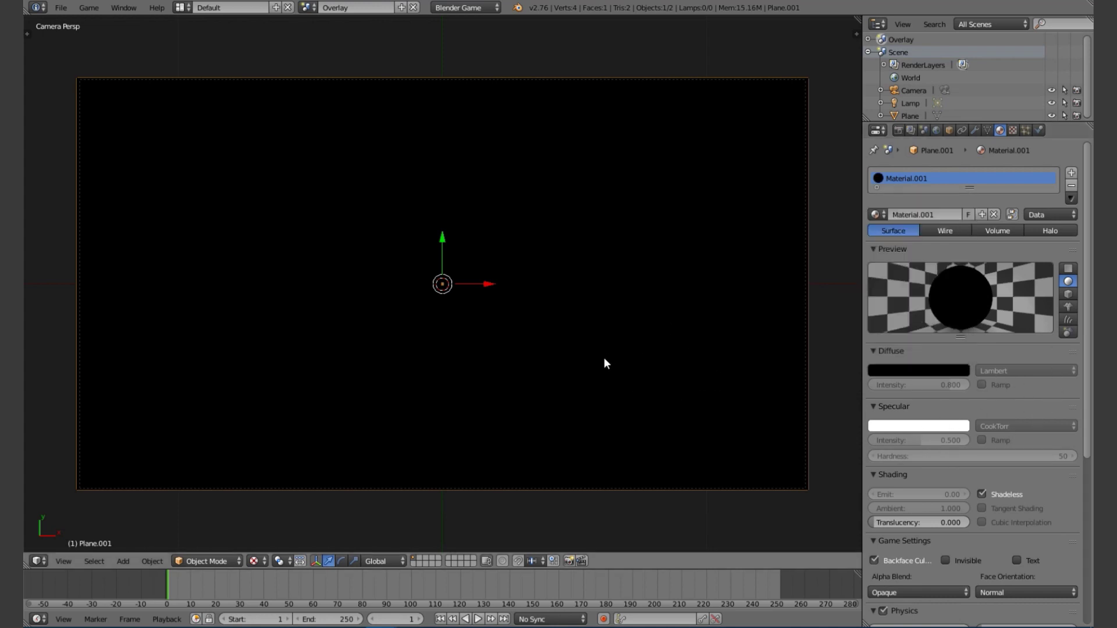
key(g)
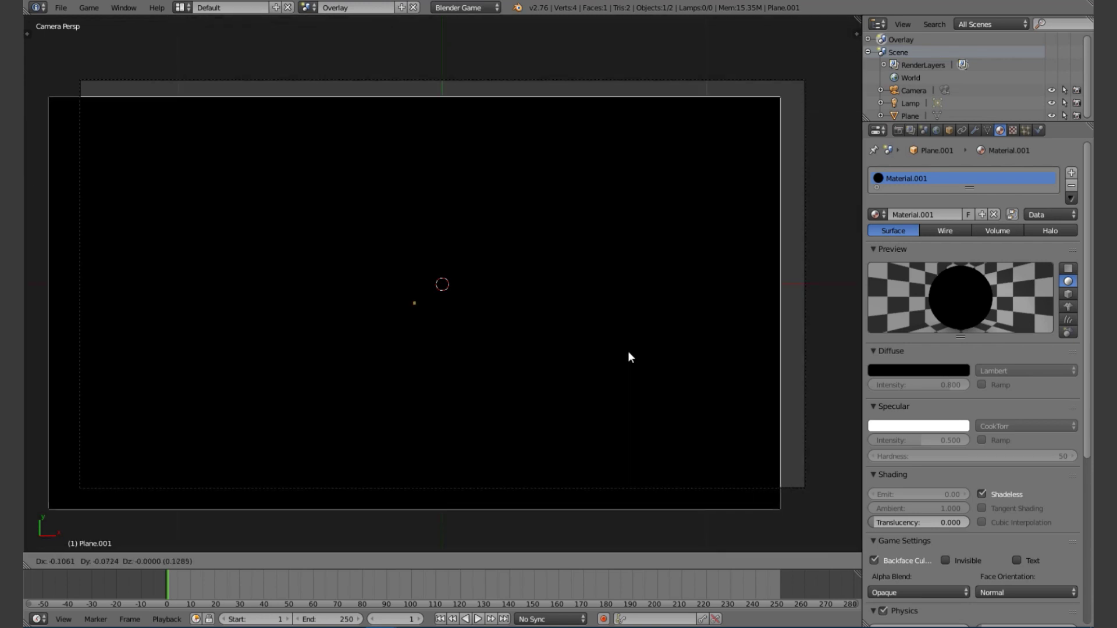
key(Escape)
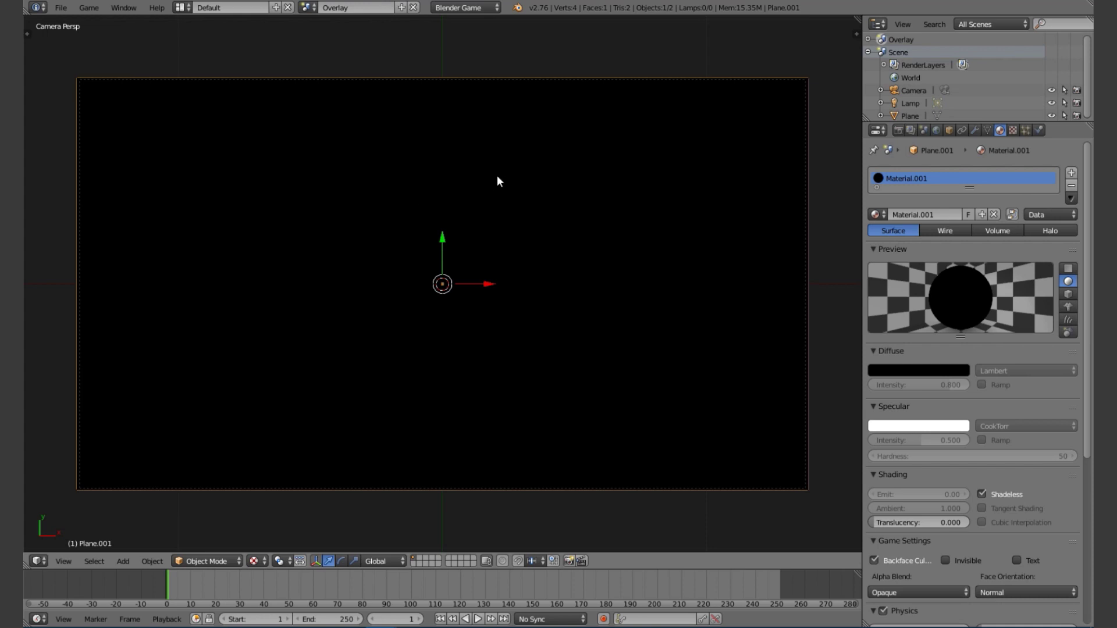
- Briefly try a dark blue diffuse colour, then return it to black
click(953, 369)
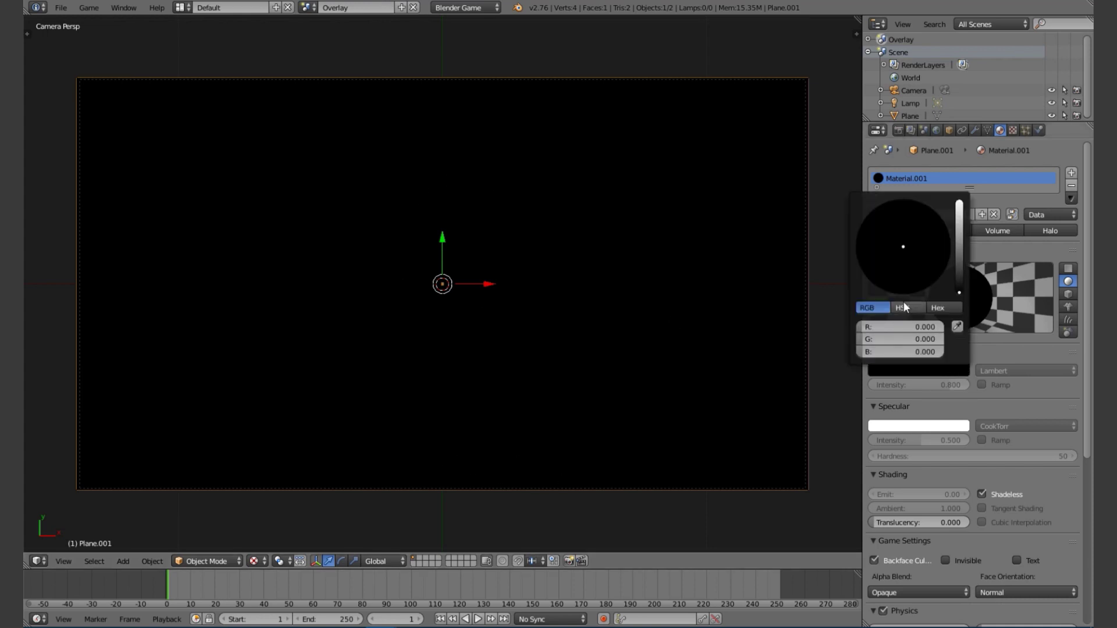
drag(958, 231, 951, 249)
click(921, 231)
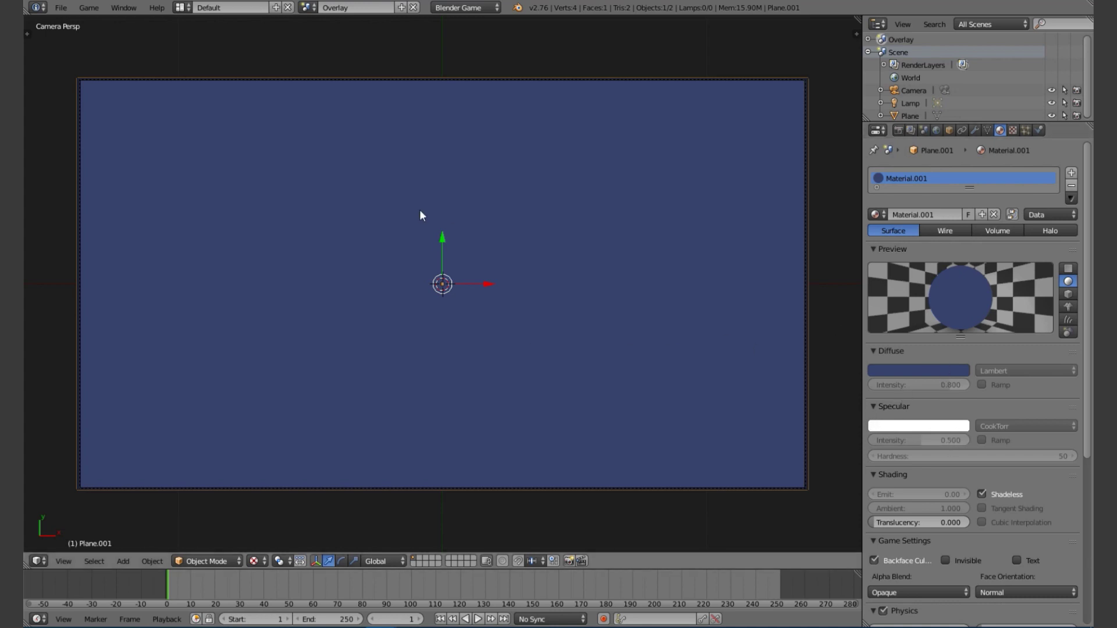
click(930, 377)
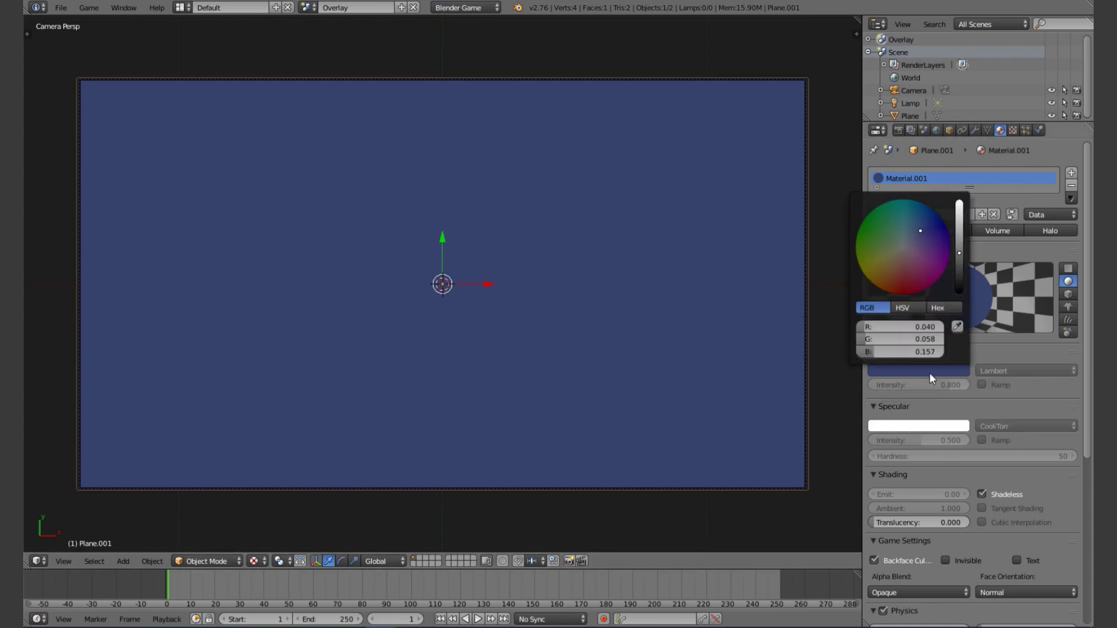
drag(951, 274, 952, 298)
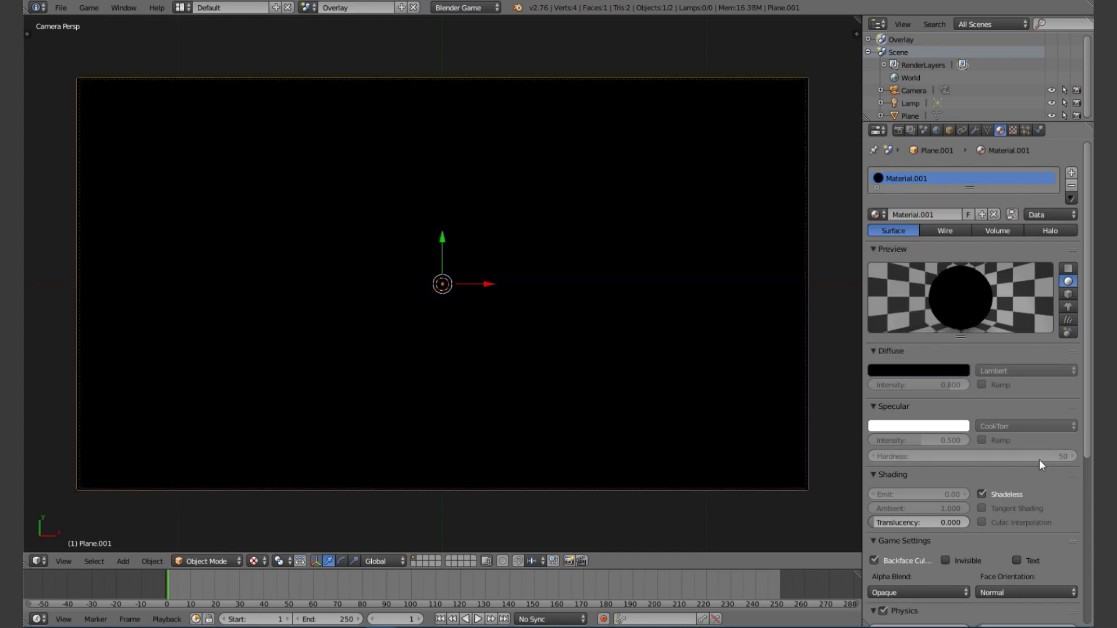
scroll(1024, 459, down, 8)
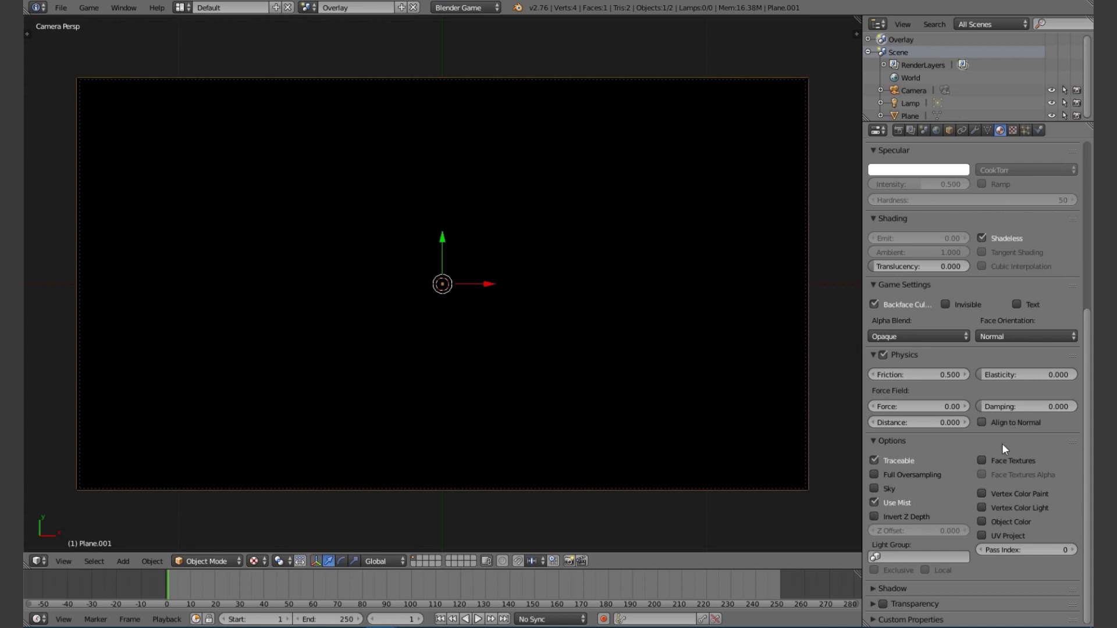
- Enable Object Color on Material.001 and briefly expand and collapse the Transparency panel
click(982, 522)
scroll(1022, 412, up, 8)
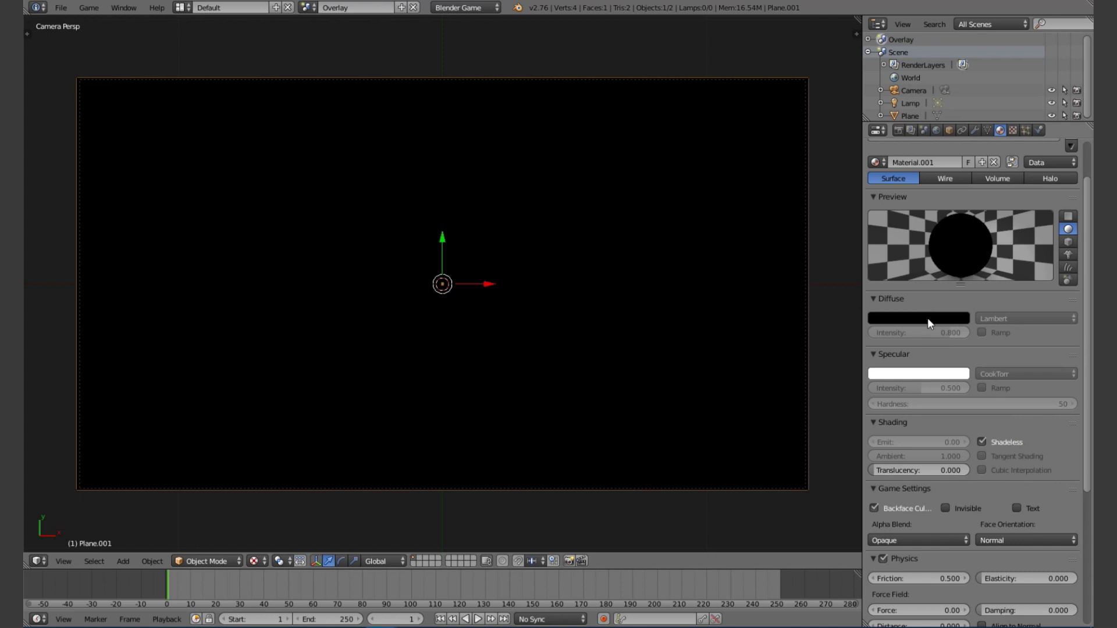
scroll(916, 526, down, 6)
scroll(916, 525, down, 2)
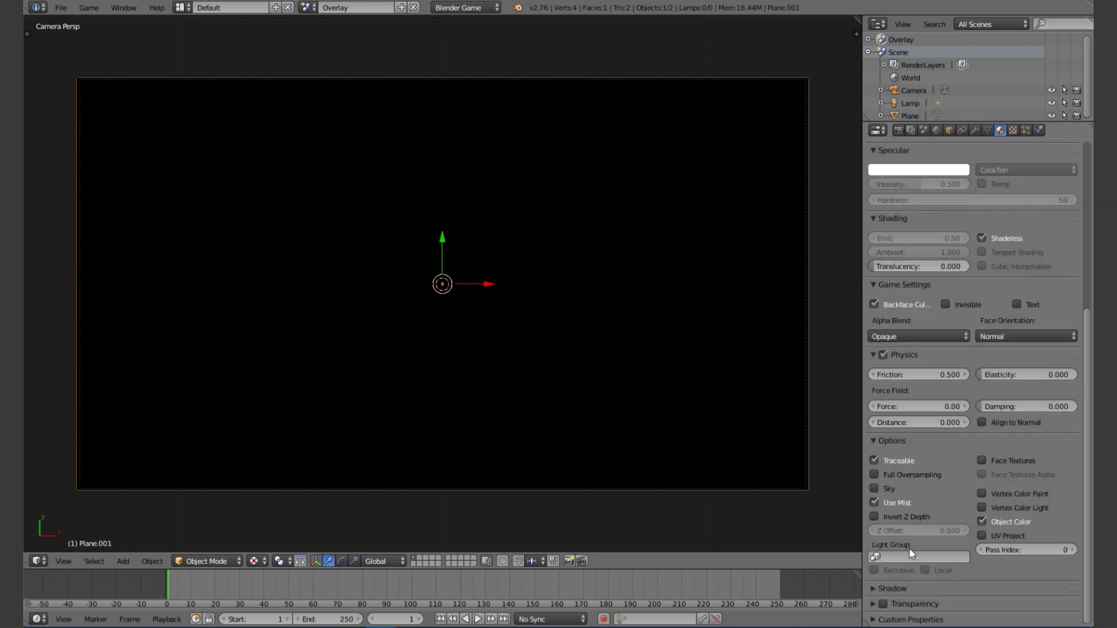
click(872, 605)
scroll(869, 593, down, 2)
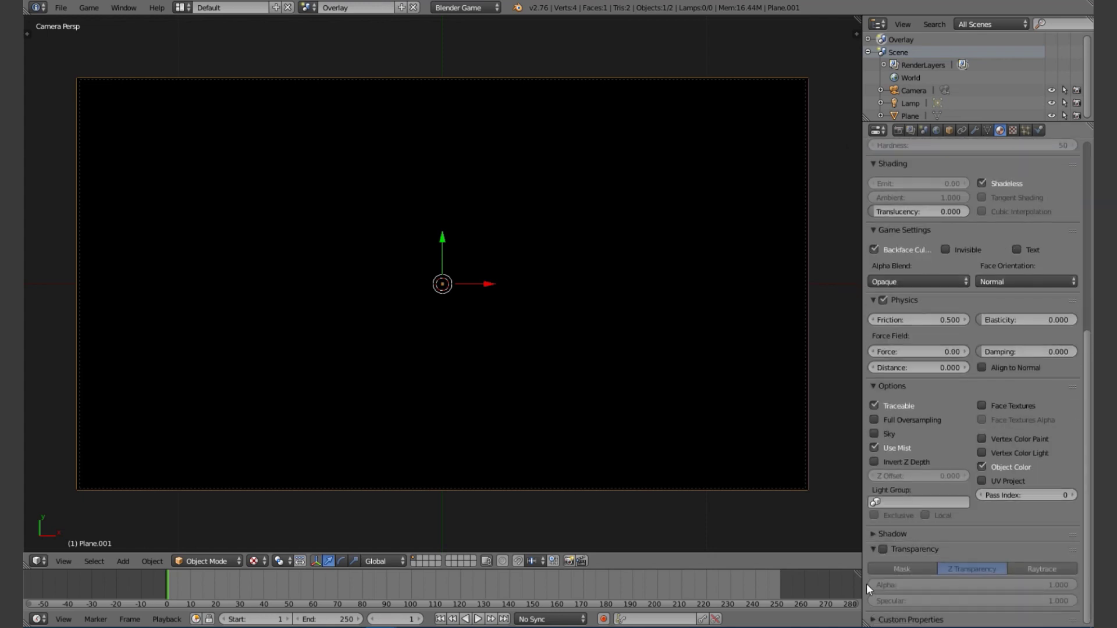
click(874, 550)
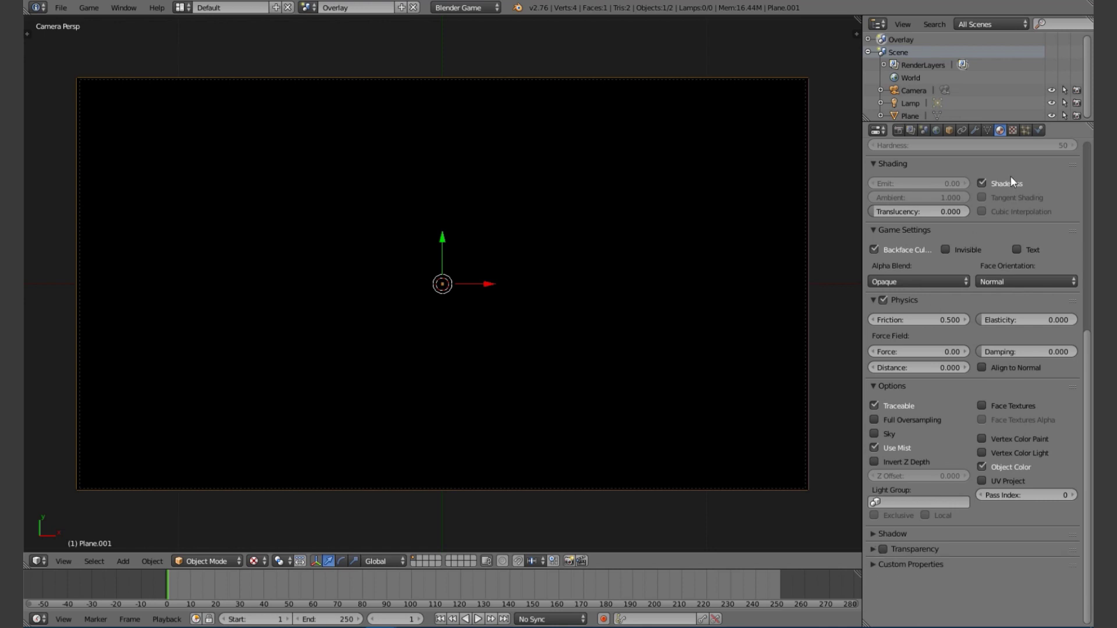
- Lower Plane.001's Object Color alpha from 1.000 to 0.969
click(949, 131)
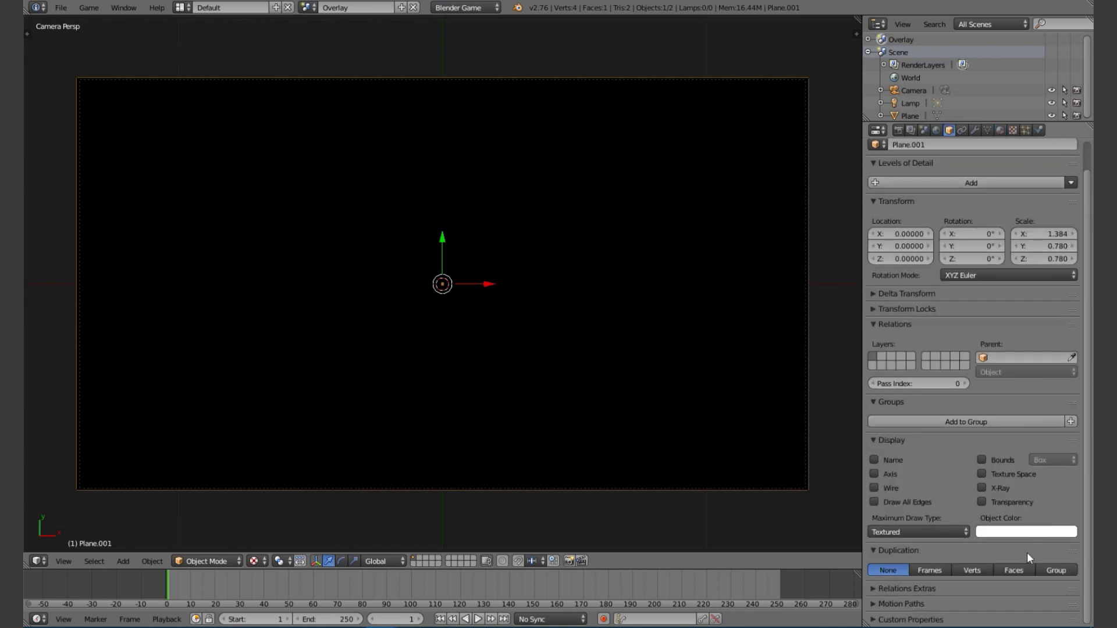
click(1033, 535)
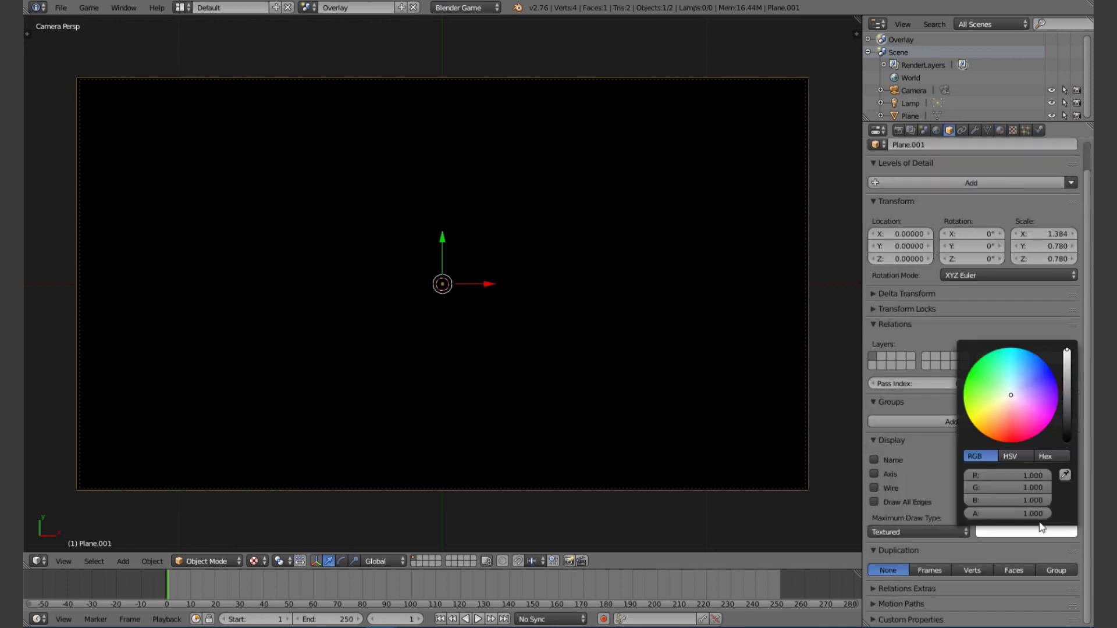
mouse_move(1050, 511)
mouse_down()
mouse_move(1036, 513)
mouse_move(1053, 512)
mouse_up()
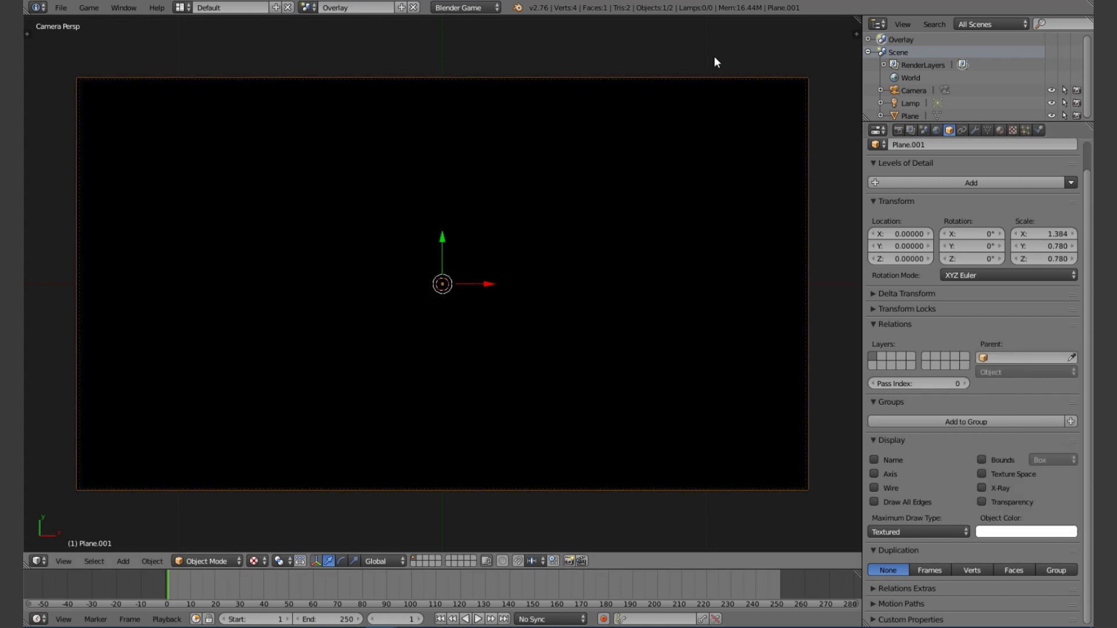
click(308, 7)
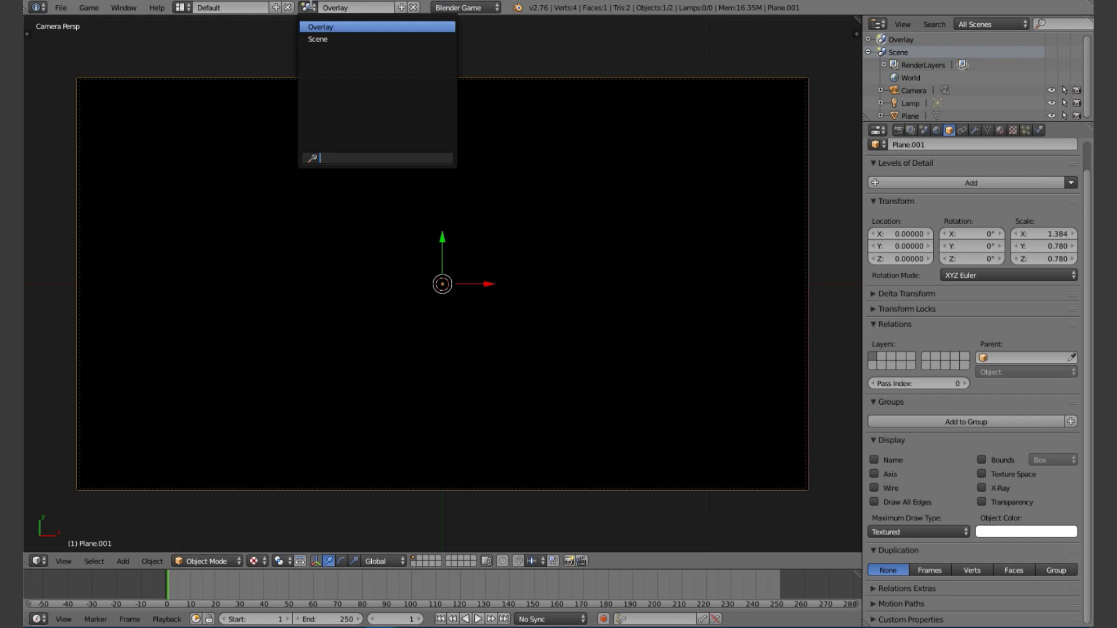
- Switch to the Animation layout, set the Dope Sheet to Action Editor, and select the ground plane
click(182, 7)
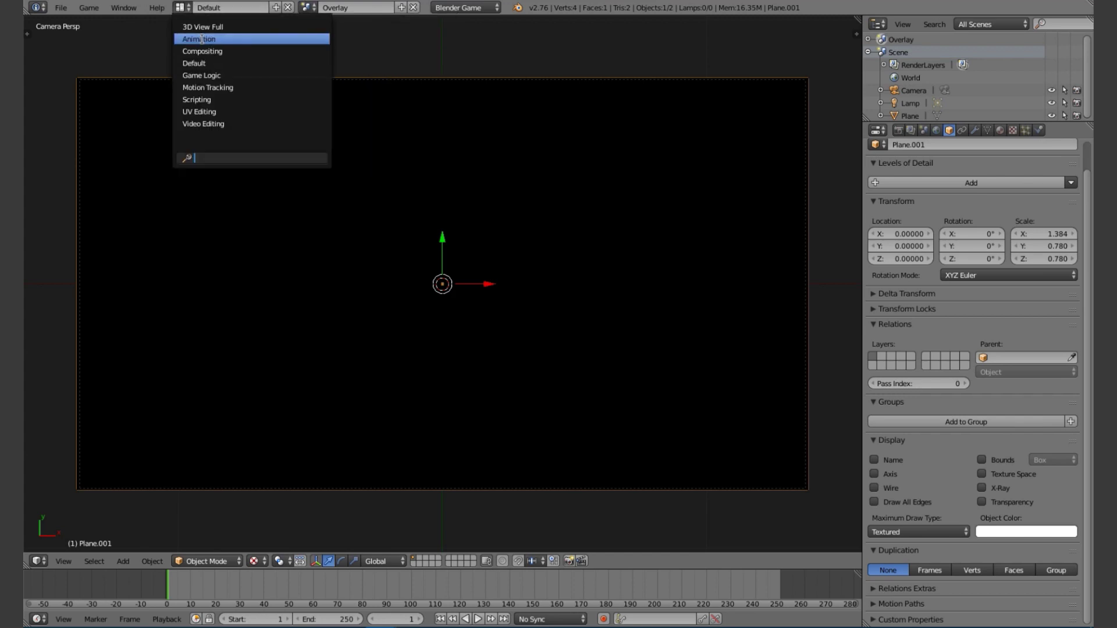
click(204, 39)
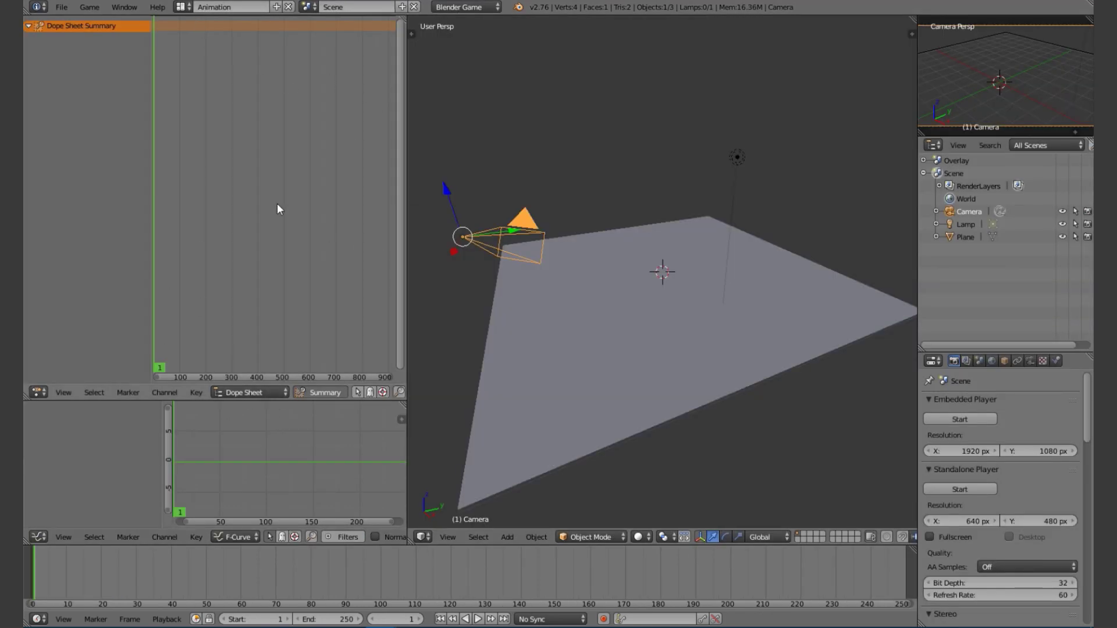
click(229, 393)
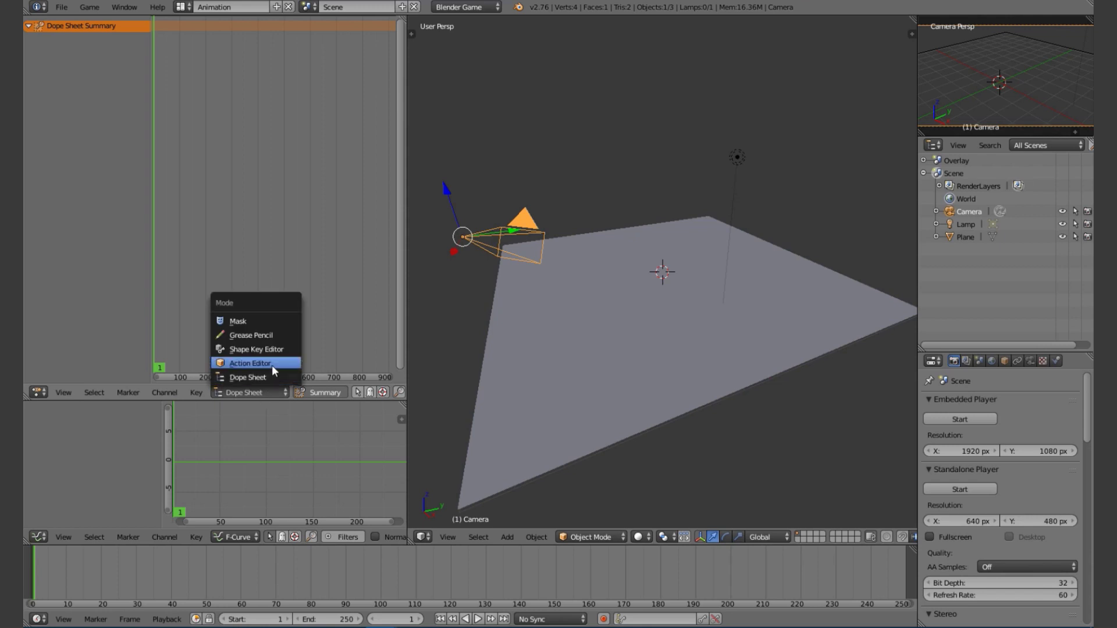
click(271, 392)
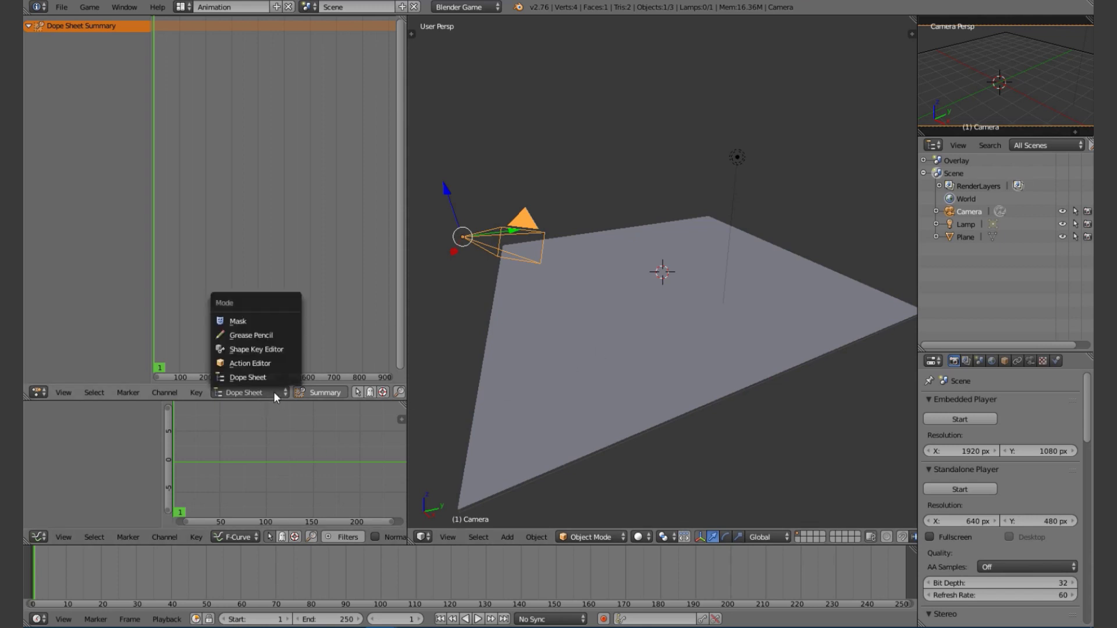
click(275, 364)
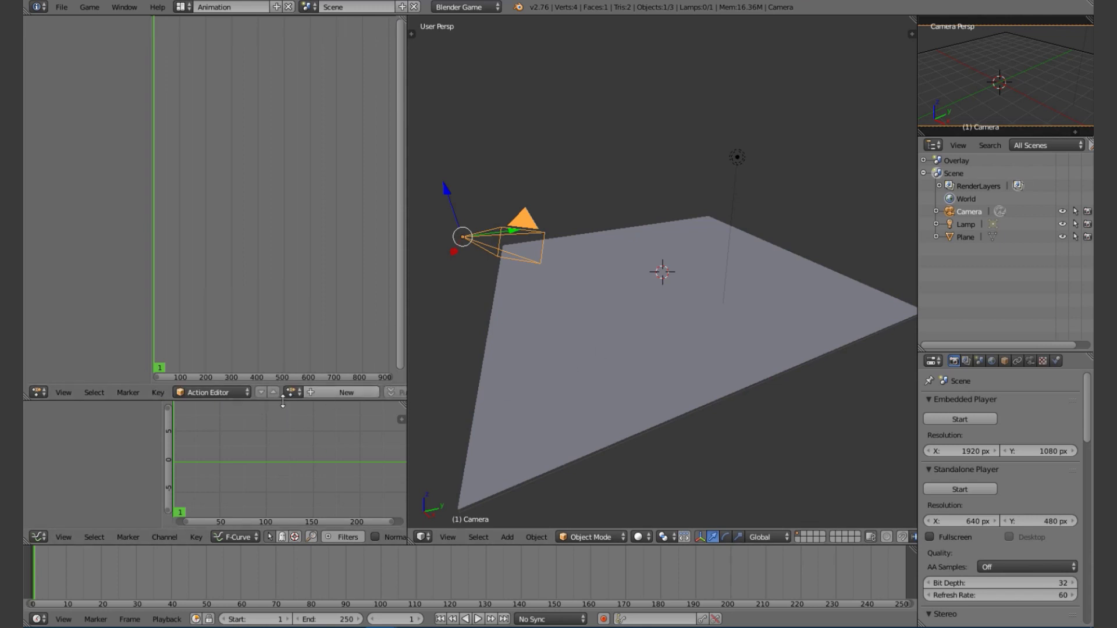
click(289, 392)
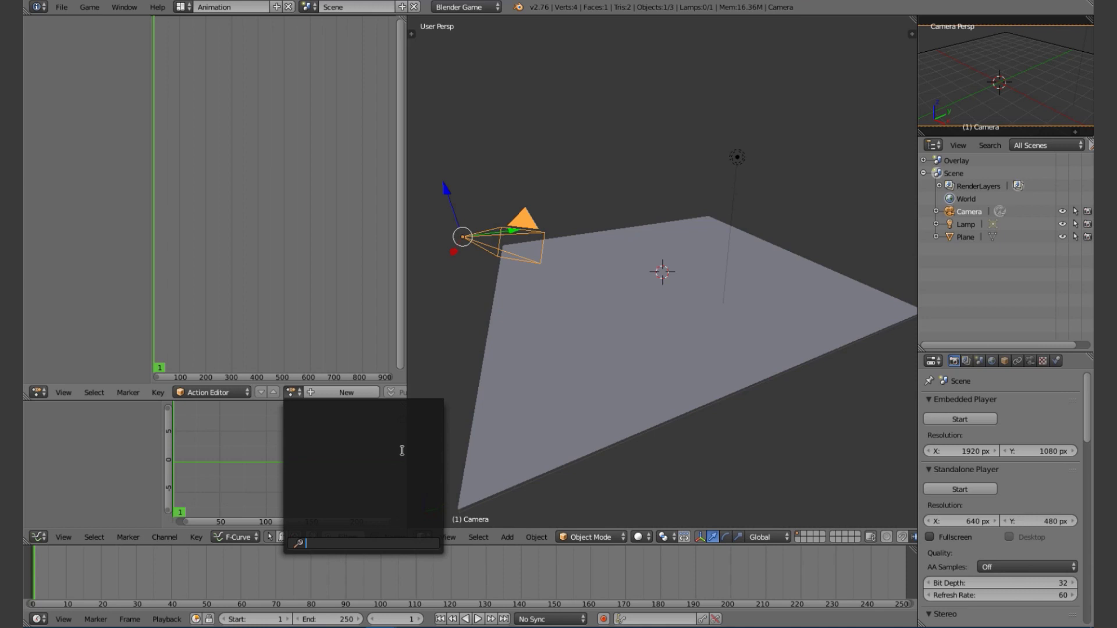
key(Escape)
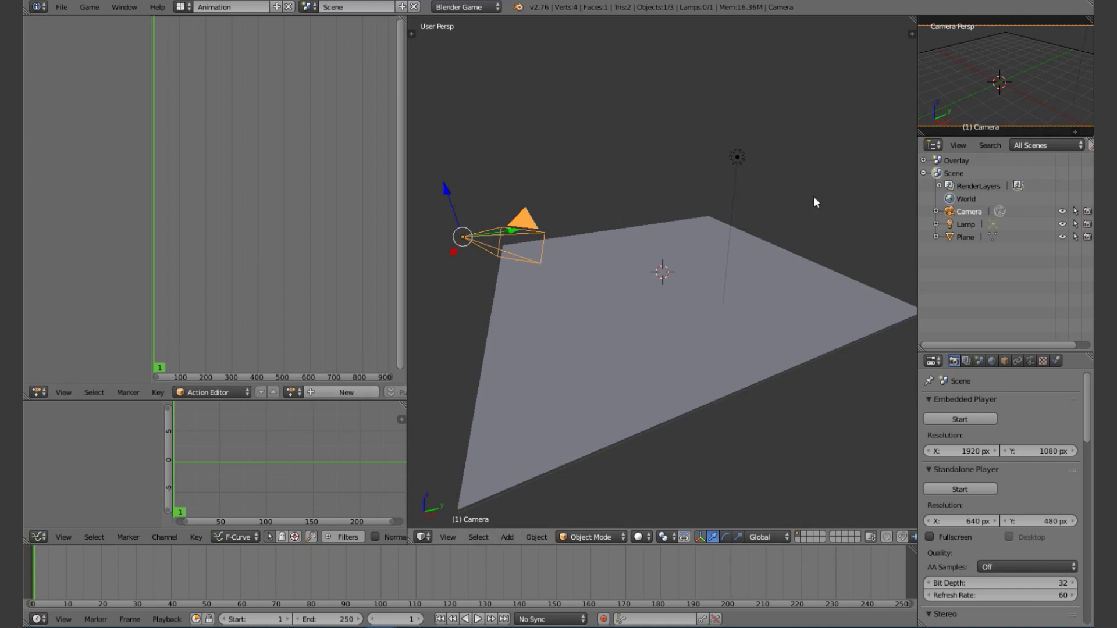
right_click(633, 324)
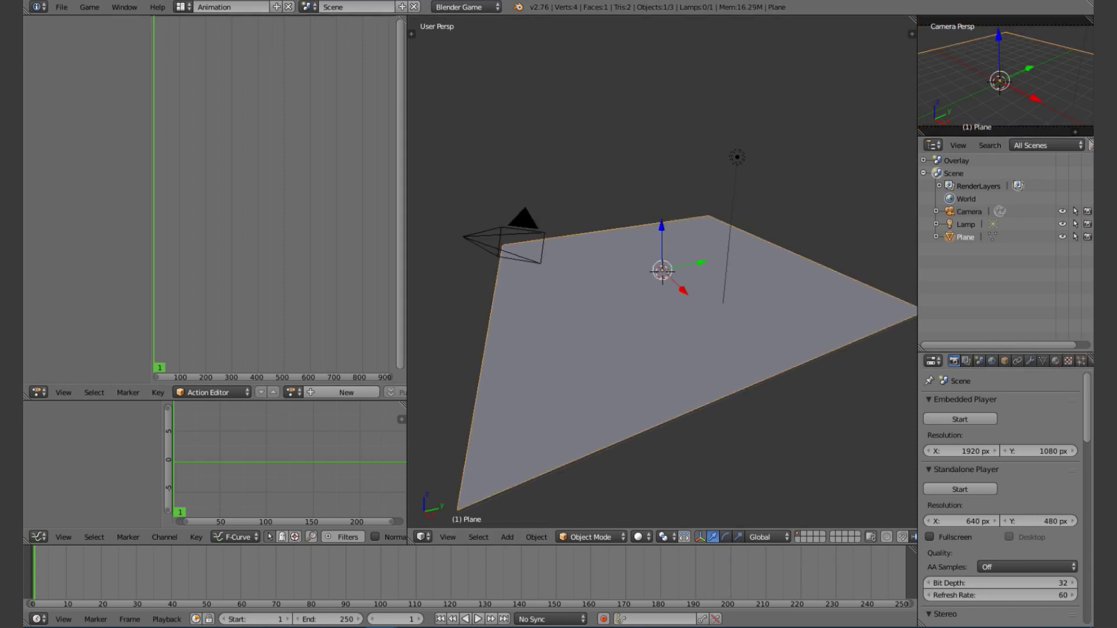
- Add a new material to the ground plane and expand its Transparency settings
click(183, 9)
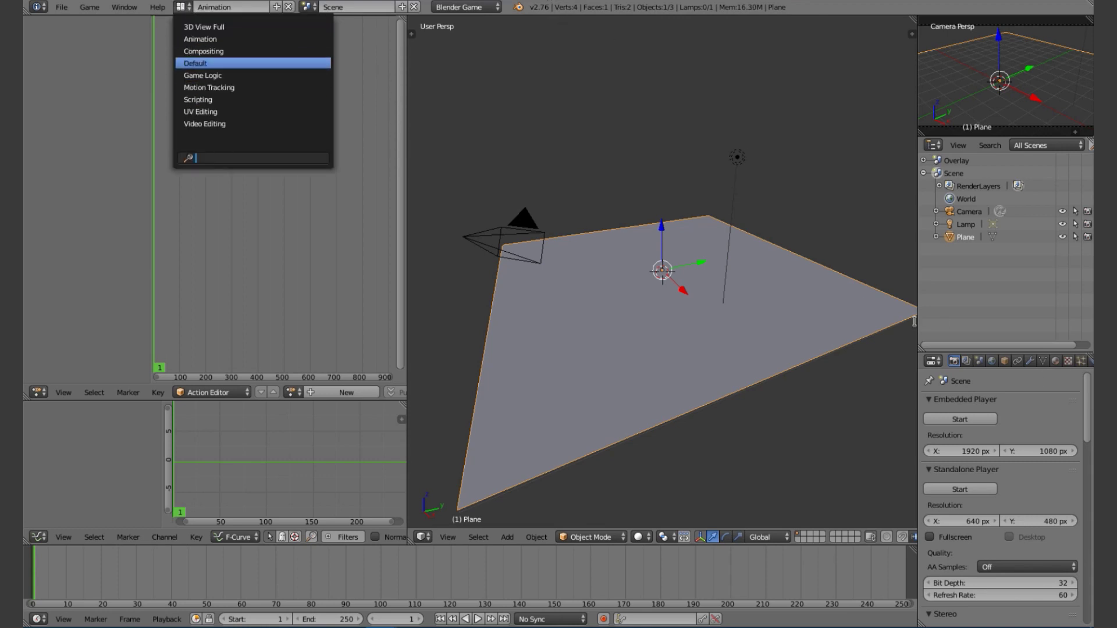
click(1060, 360)
click(1017, 446)
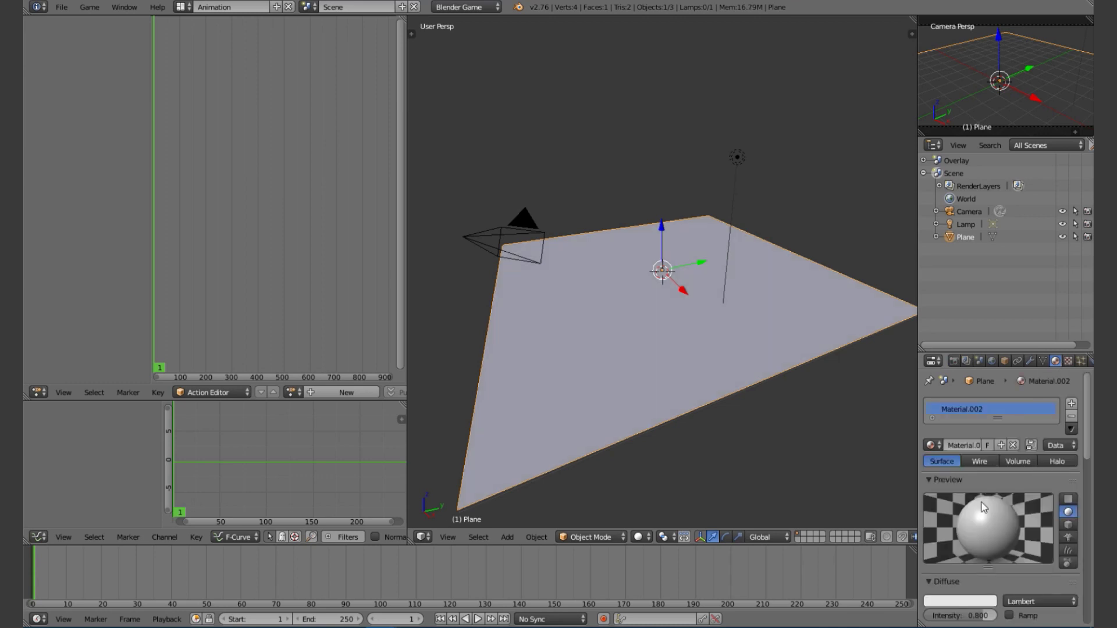
scroll(1031, 494, down, 3)
scroll(1001, 511, down, 15)
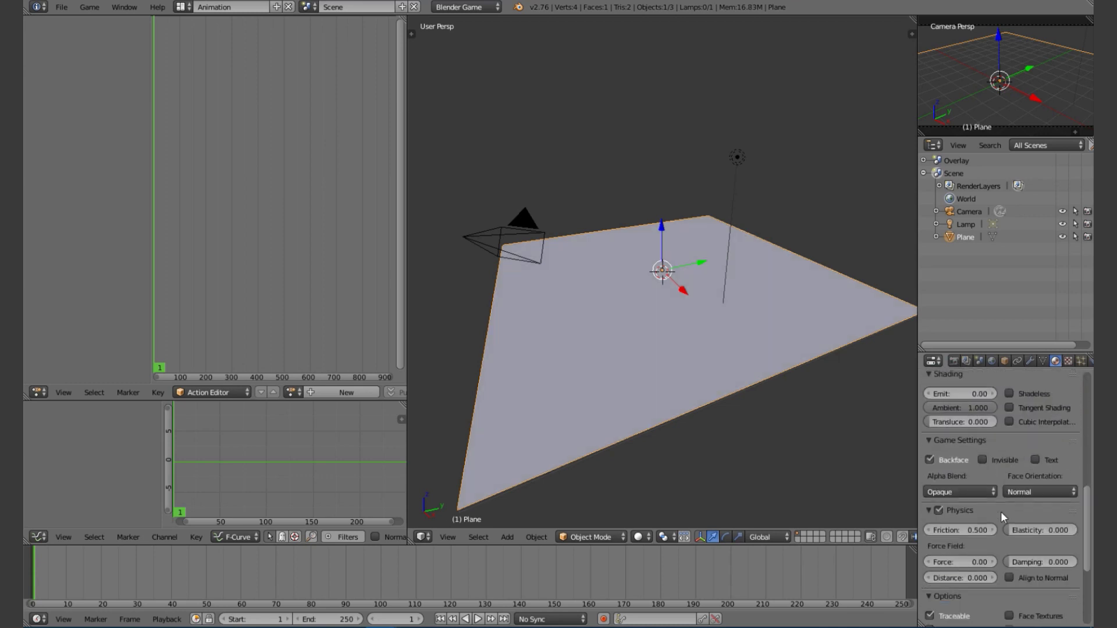
click(924, 601)
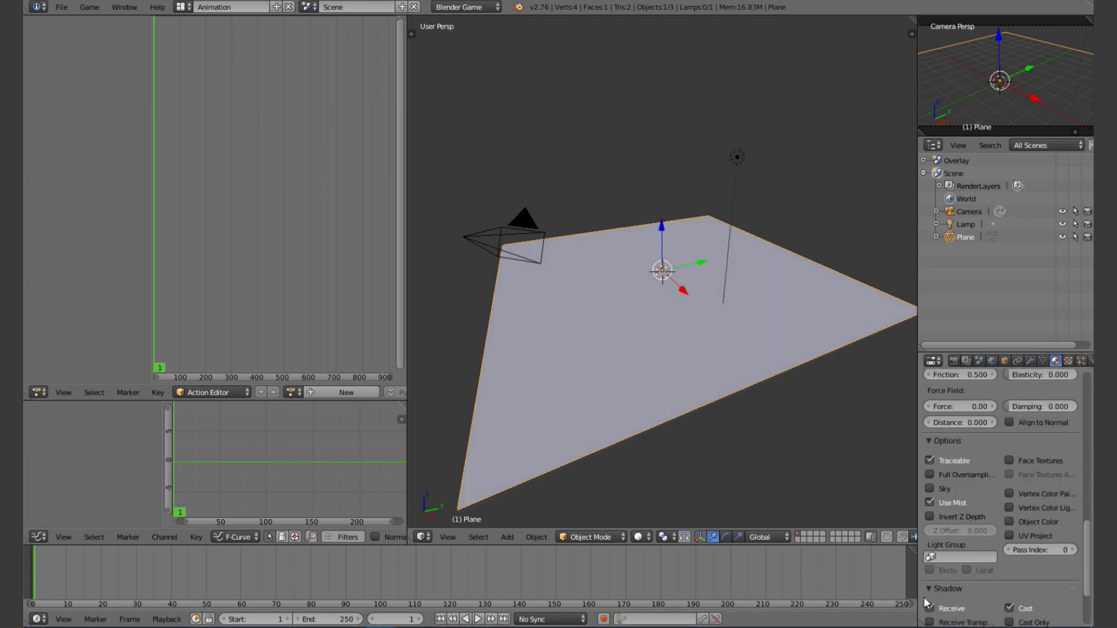
scroll(927, 599, down, 2)
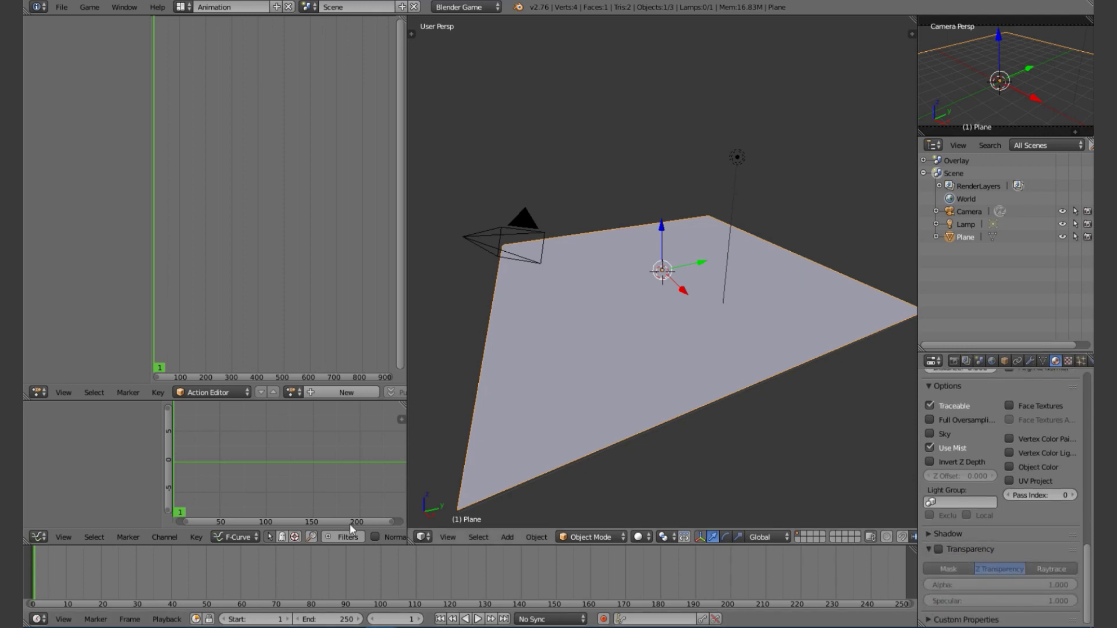
- Review the action list and material settings, then remove the material from the plane
click(293, 392)
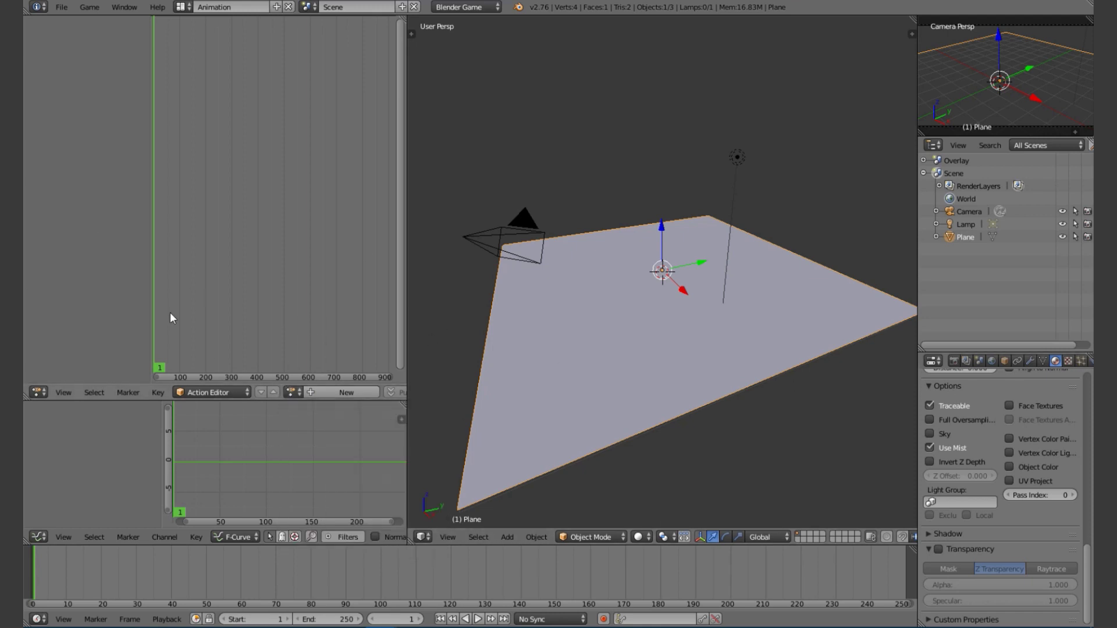
scroll(1035, 505, up, 2)
scroll(1034, 505, up, 2)
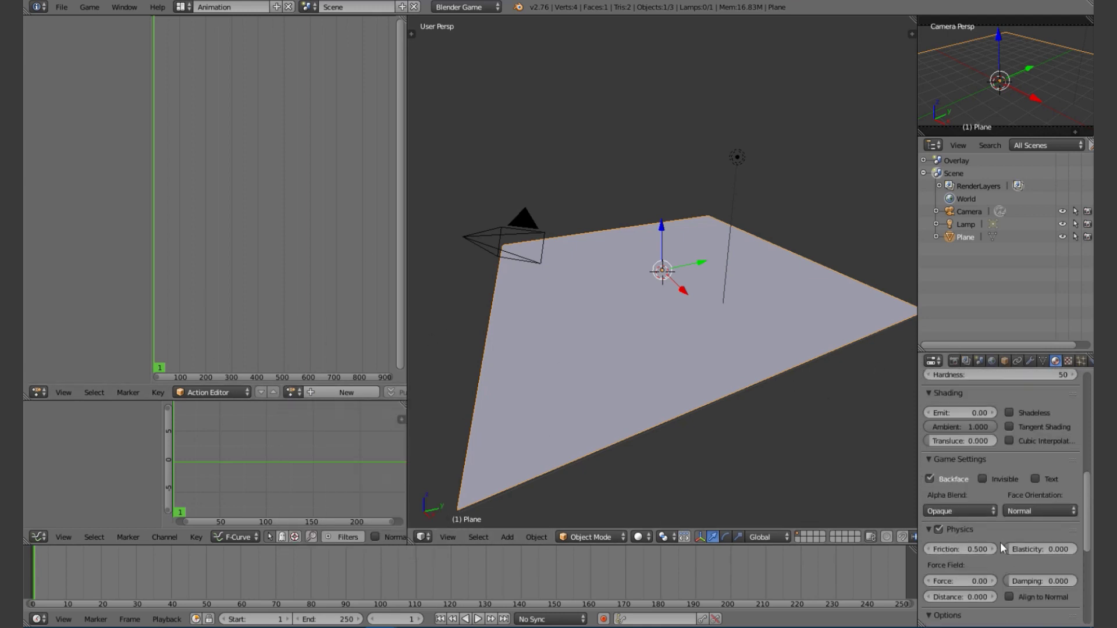
scroll(1000, 542, down, 3)
scroll(1000, 546, down, 1)
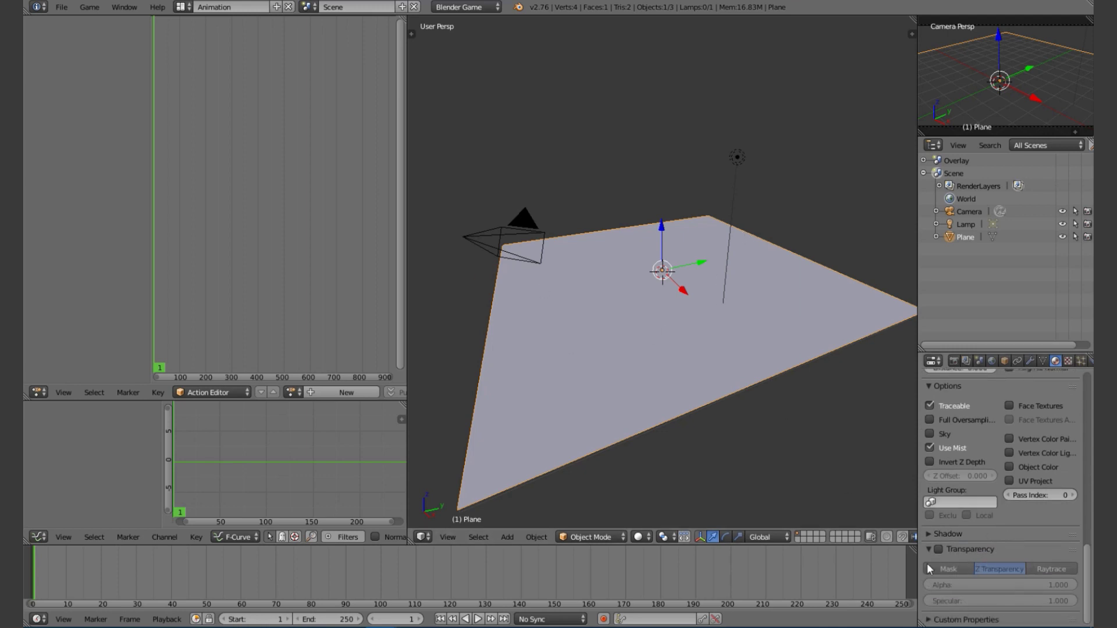
scroll(1010, 533, up, 1)
scroll(1010, 533, up, 5)
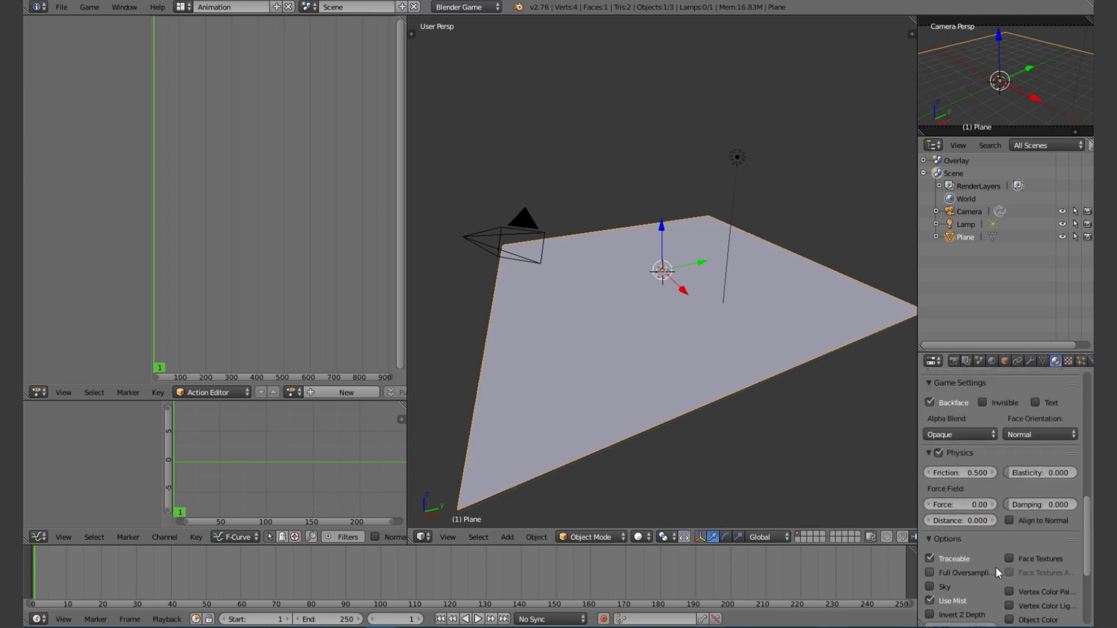
scroll(996, 567, up, 20)
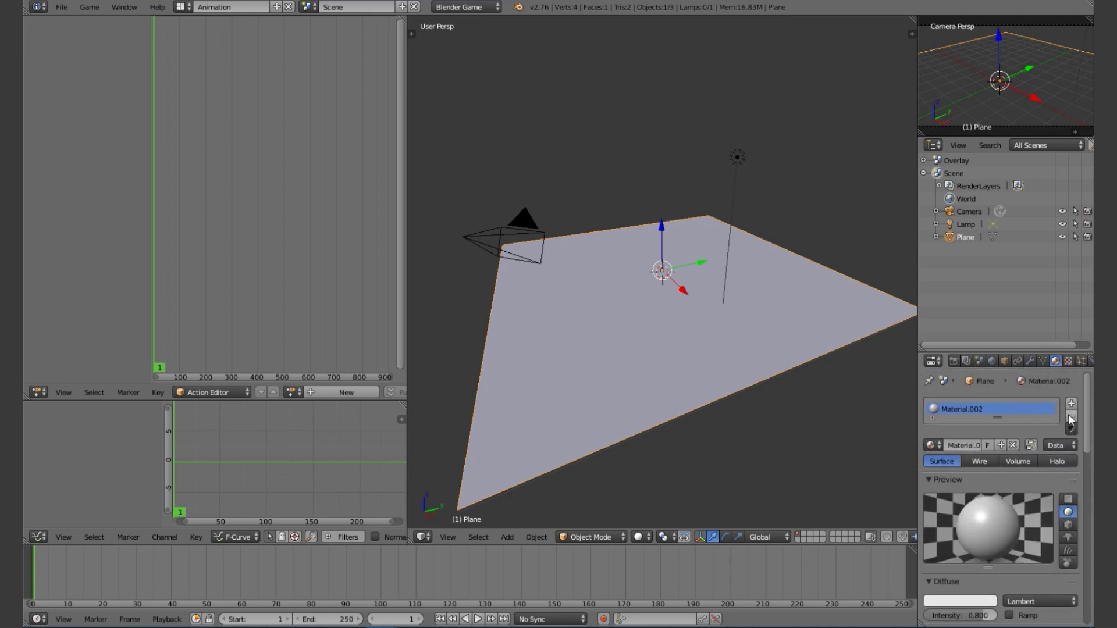
click(1071, 409)
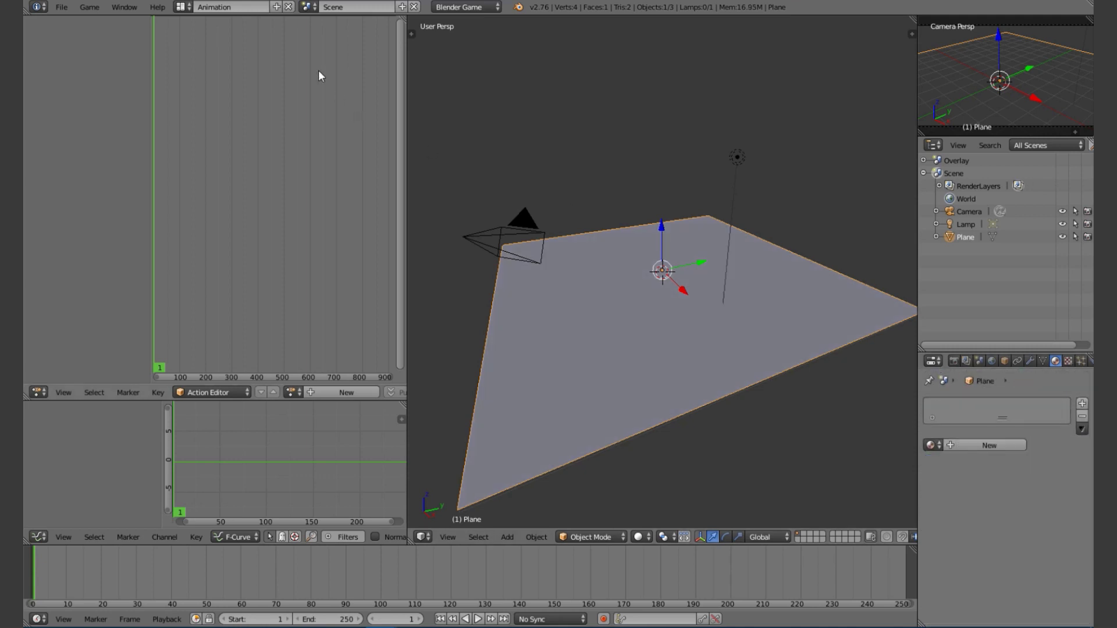
- Cycle through the Game Logic layout back to Default and inspect the plane's Object Color values
click(189, 7)
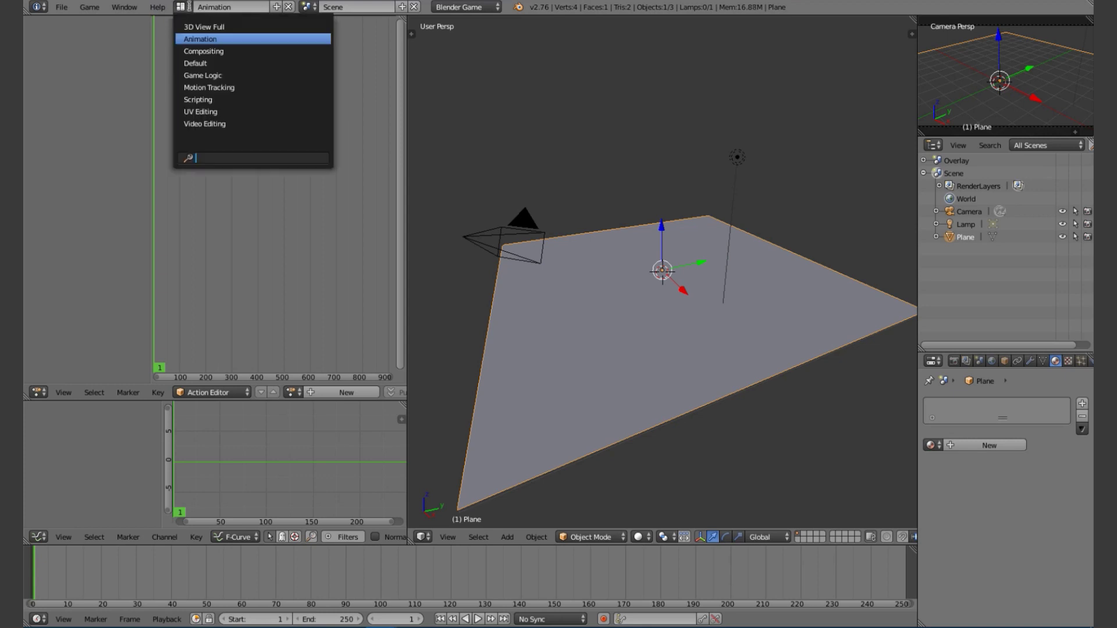
click(217, 76)
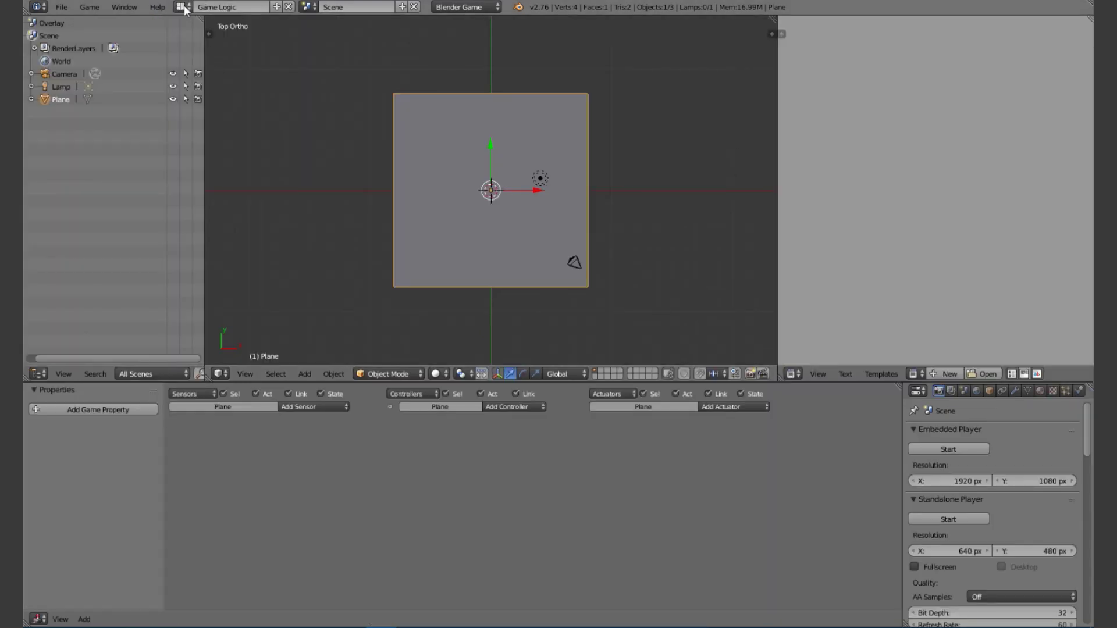
click(182, 7)
click(196, 63)
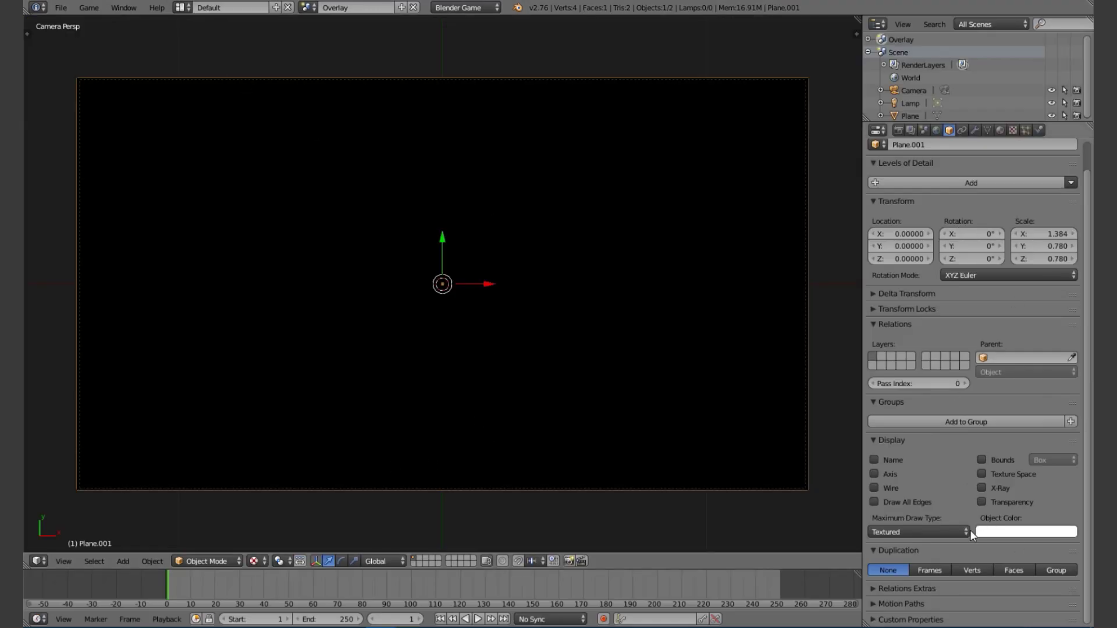
click(1006, 536)
click(1009, 532)
- Keyframe the plane's object colour at frame 1, then lower its alpha at frame 20
key(i)
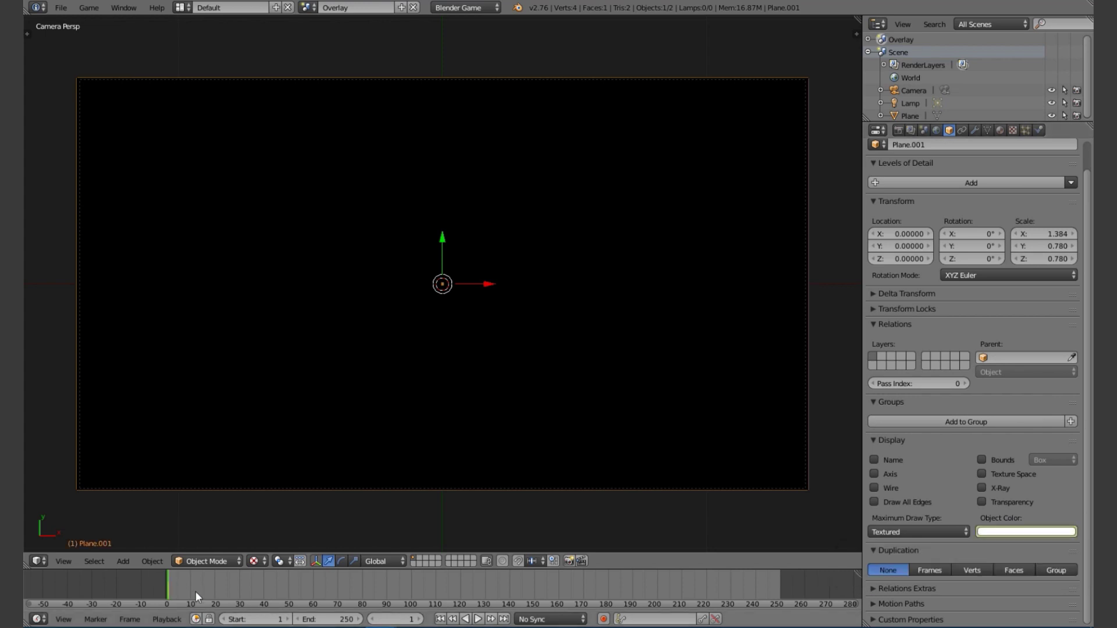
drag(195, 591, 215, 602)
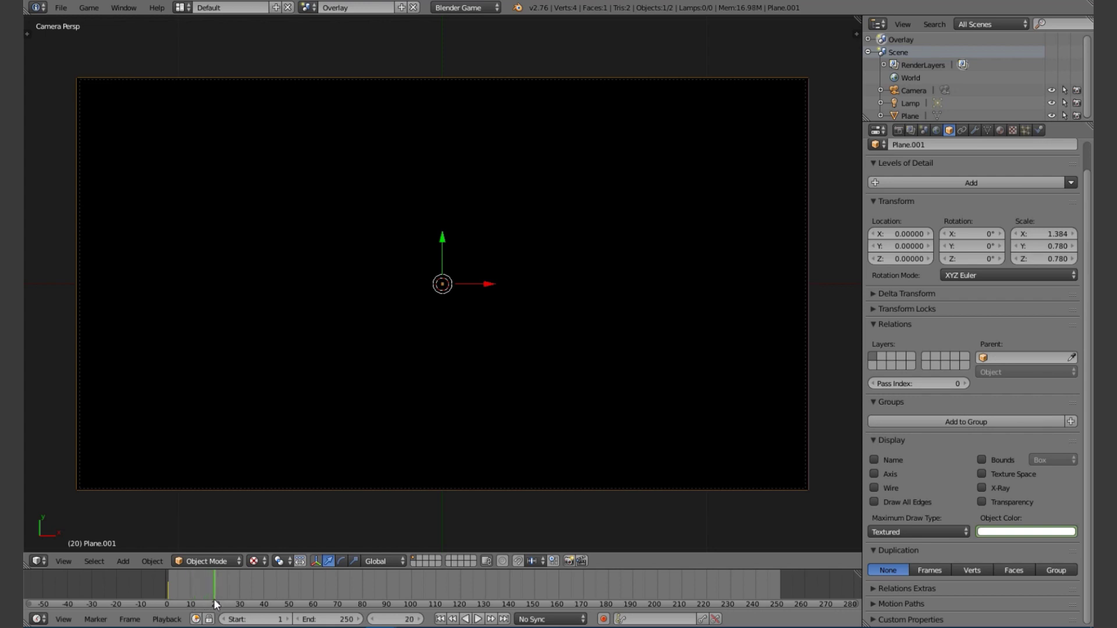
click(1058, 532)
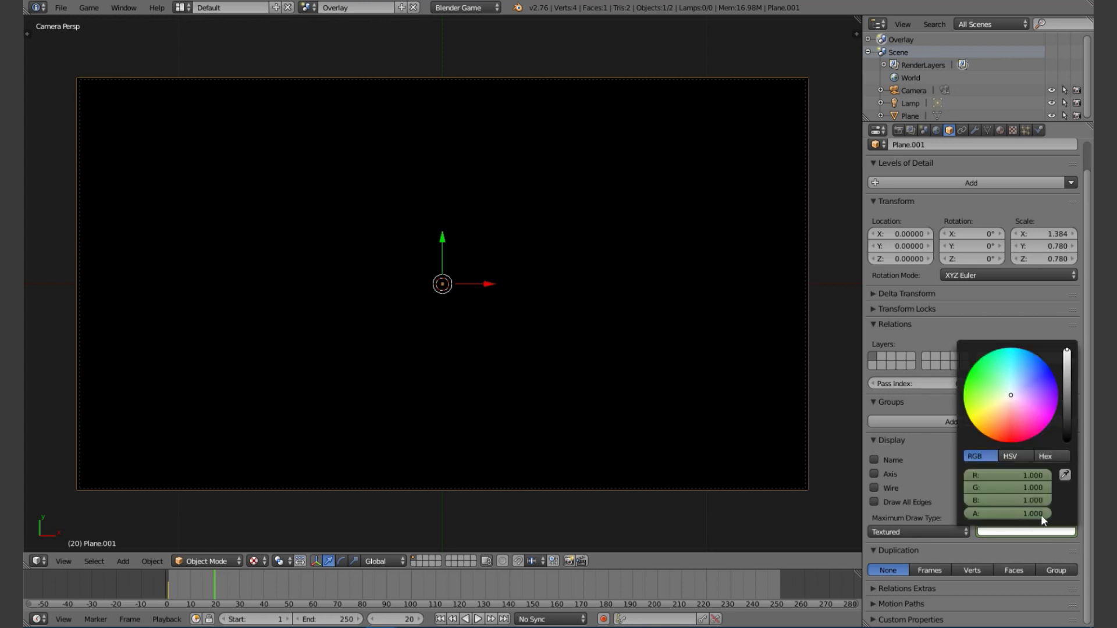
drag(1024, 512, 1000, 512)
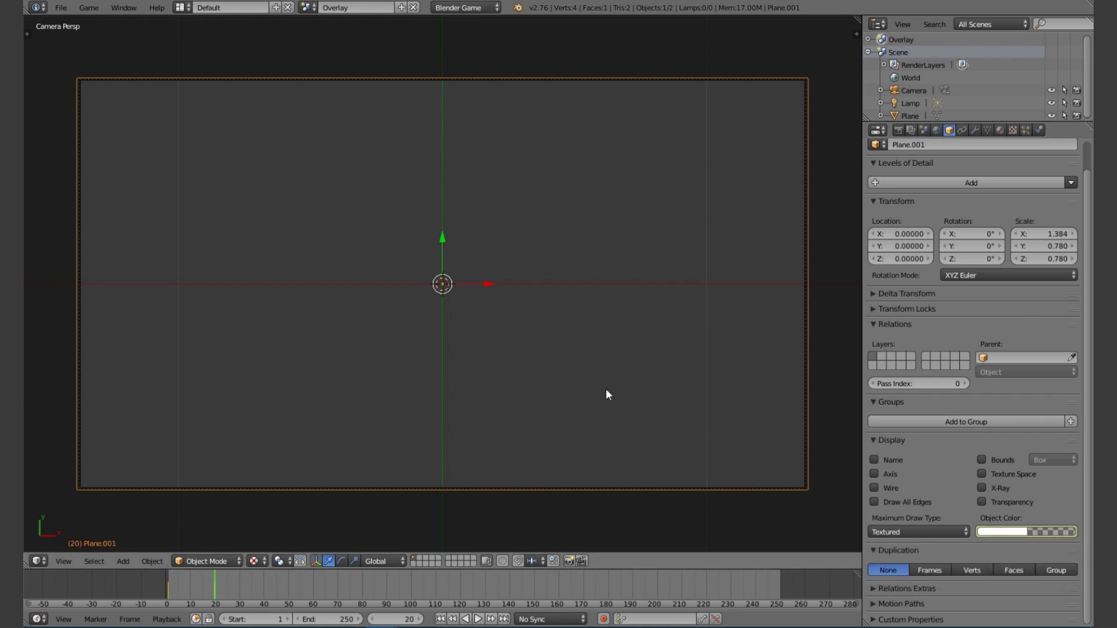
- Jump between the first and last frames to compare the plane's colour
key(shift+Left)
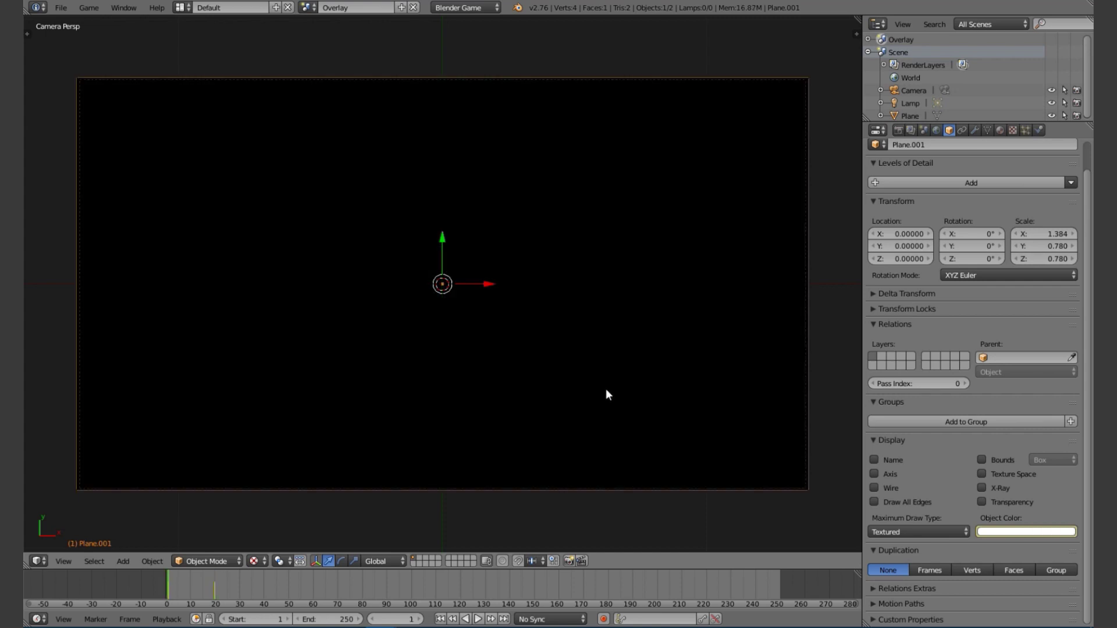
key(shift+Right)
key(shift+Left)
key(shift+Right)
key(shift+Left)
key(shift+Right)
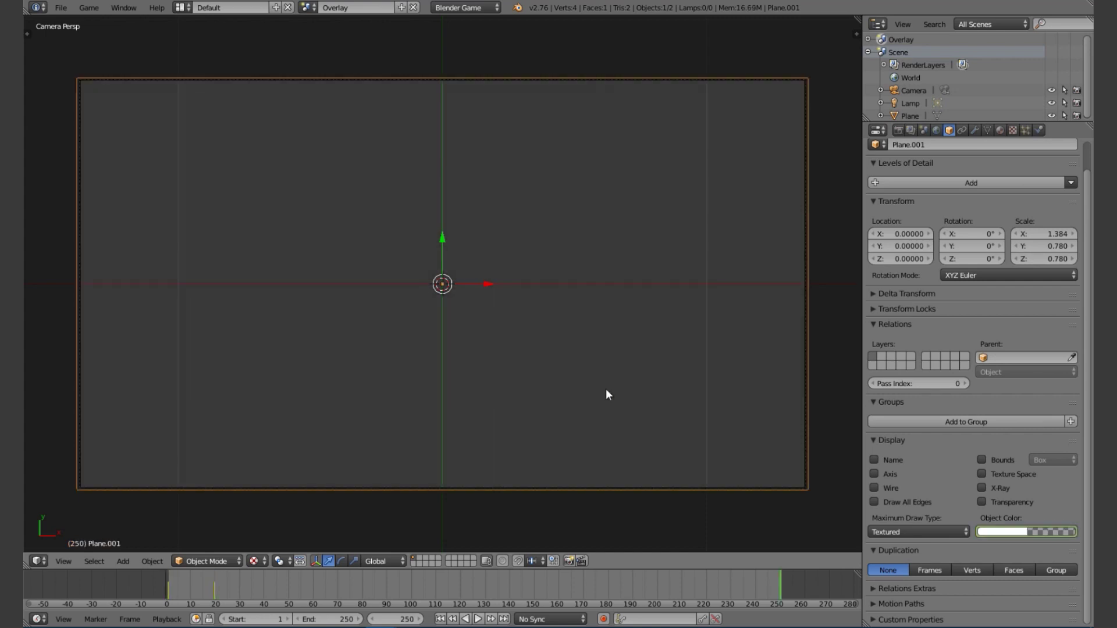
key(shift+Left)
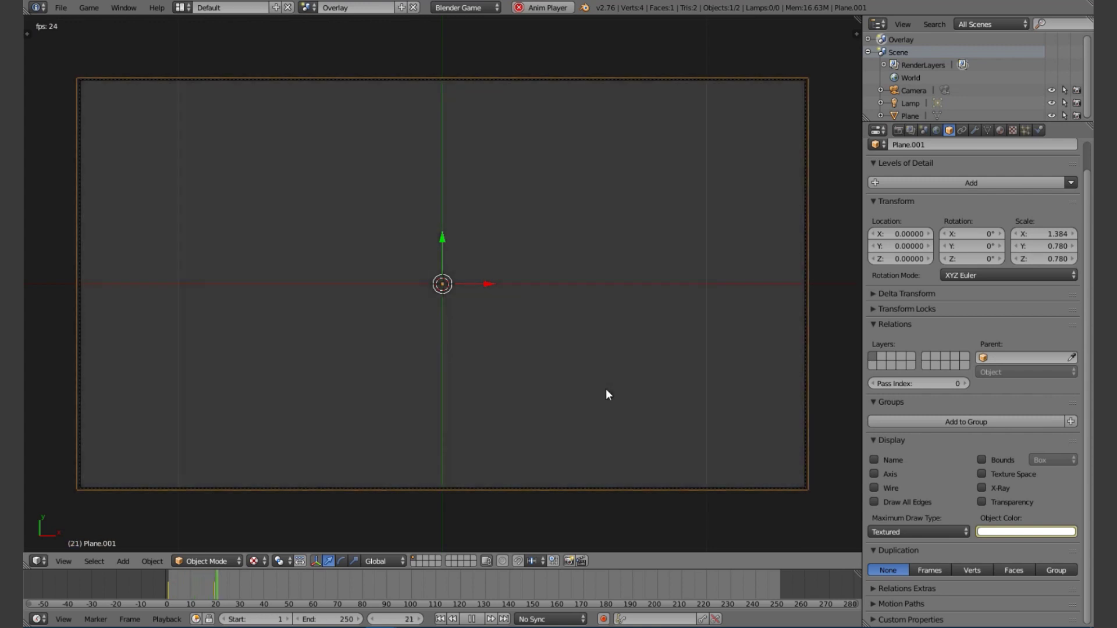
- Stop playback and scrub the early frames to watch the plane fade to transparent
key(alt+a)
click(172, 605)
drag(173, 605, 217, 605)
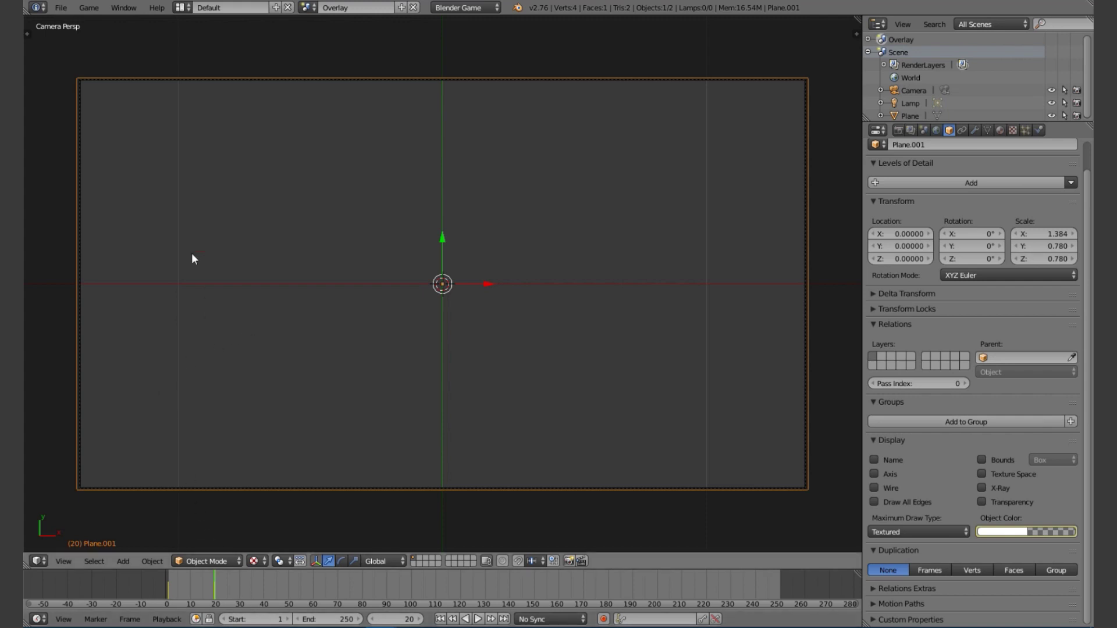
- In the Animation layout's Action Editor, assign Plane.001Action to the main scene's Plane
click(183, 7)
click(223, 48)
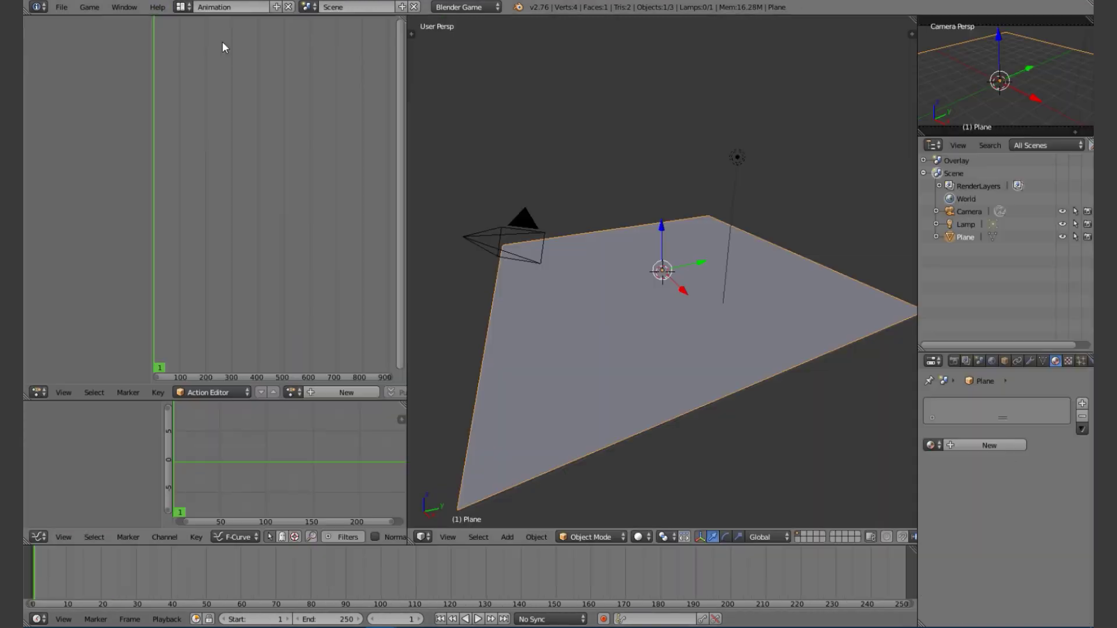
click(220, 392)
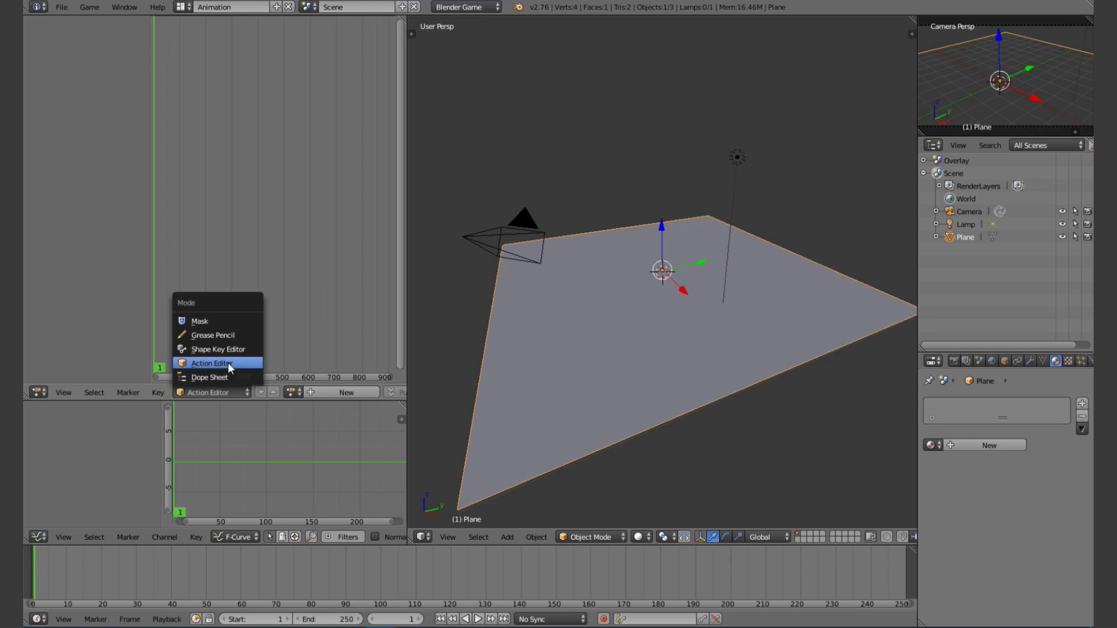
click(230, 364)
click(291, 393)
click(315, 413)
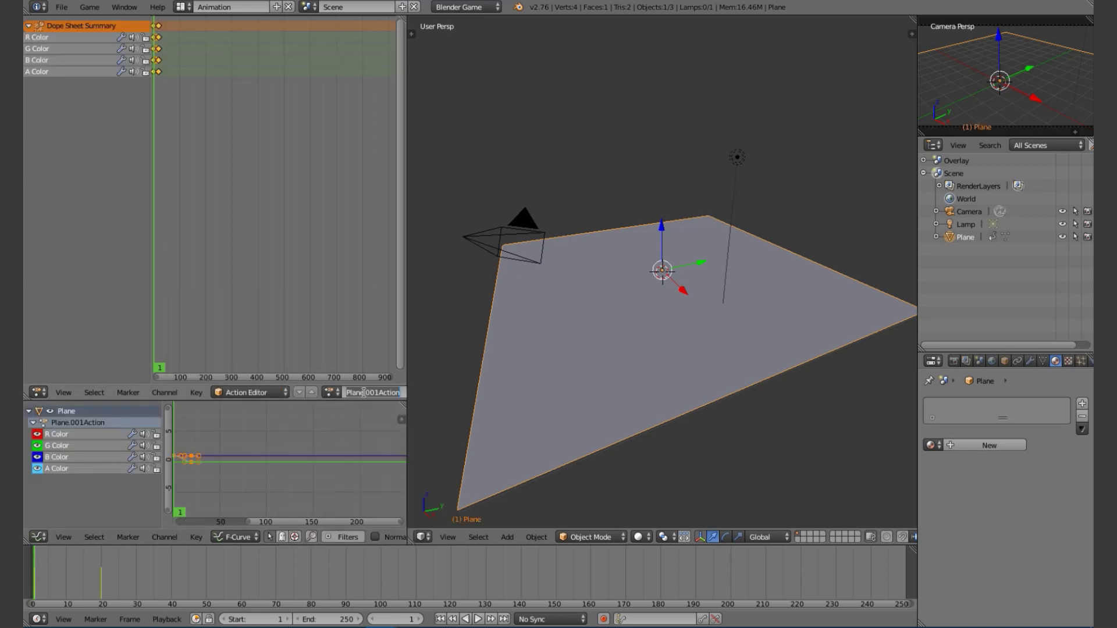
- Rename the action to Fadeout, then unlink and reassign it to the plane
text(Fadeout)
key(Return)
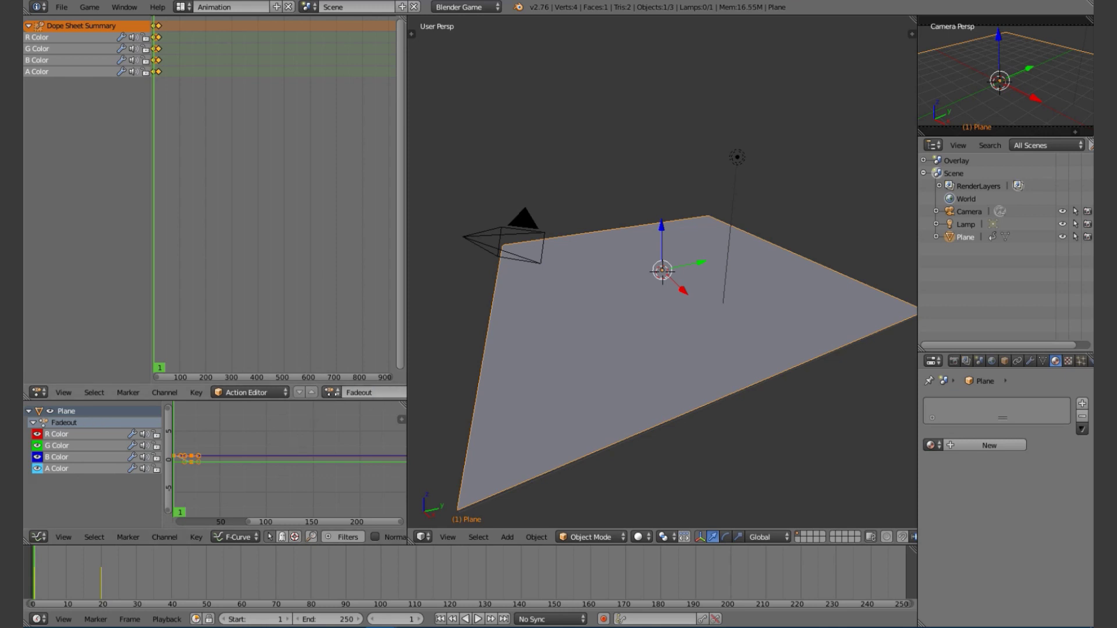
scroll(261, 394, down, 5)
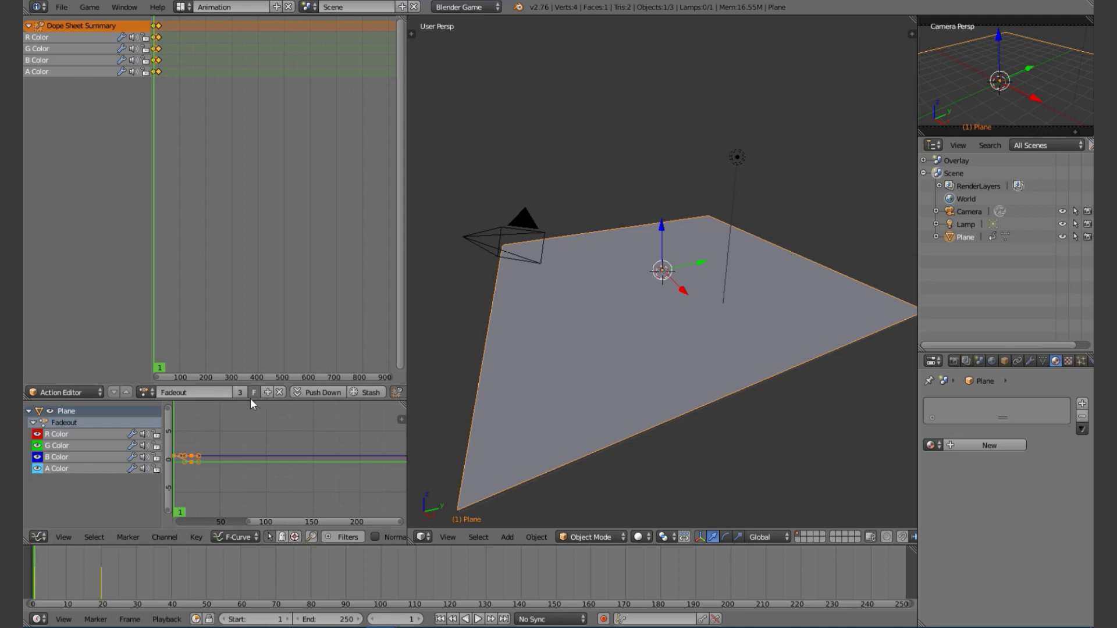
click(280, 392)
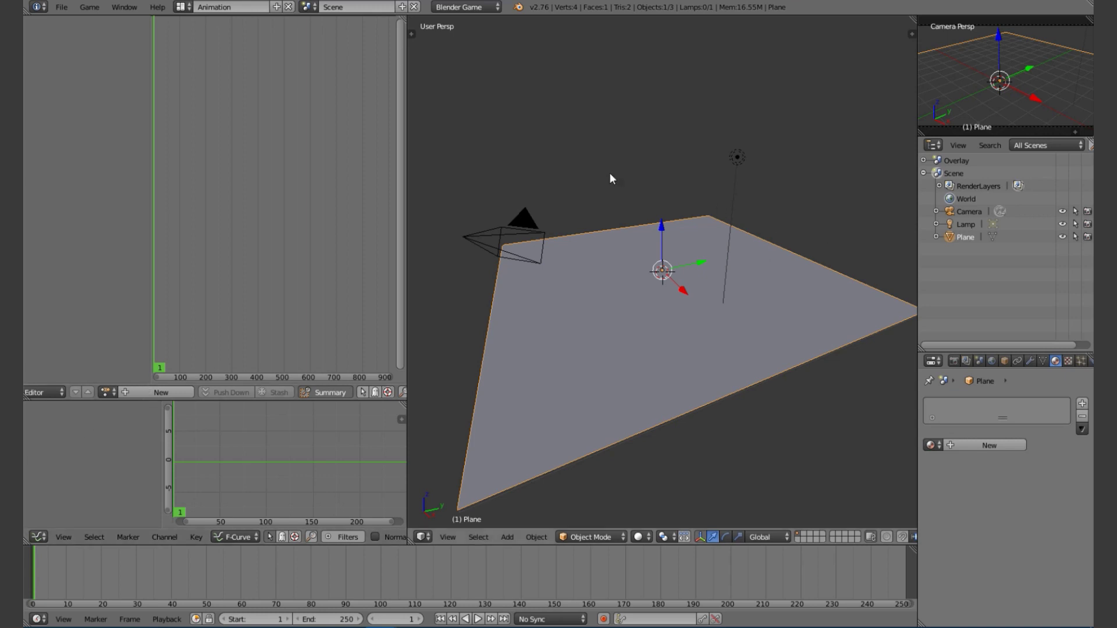
click(114, 392)
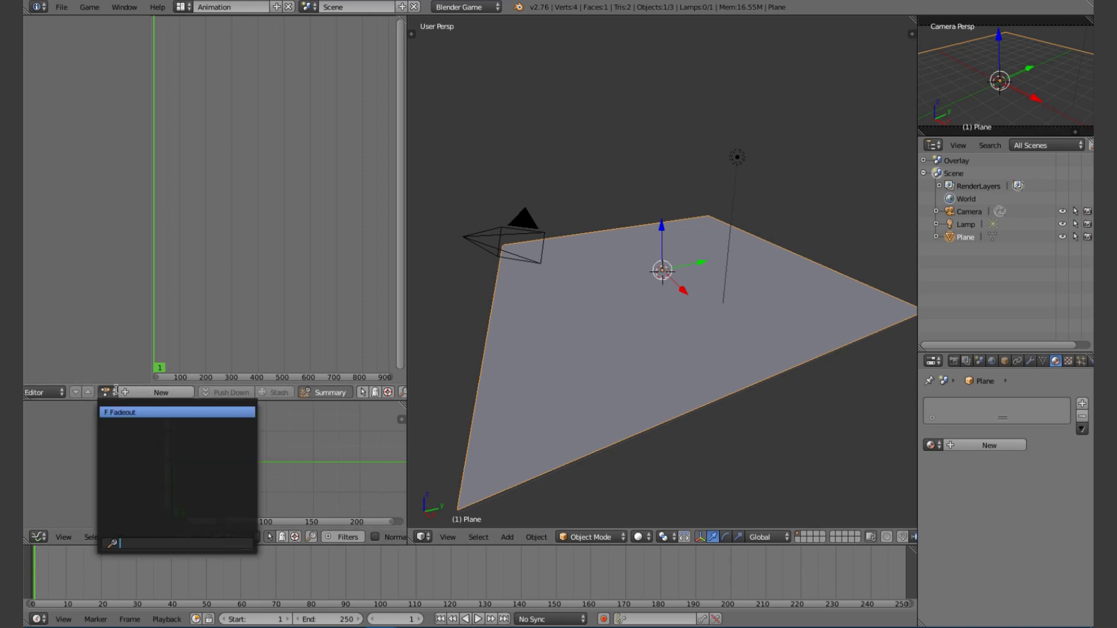
click(134, 413)
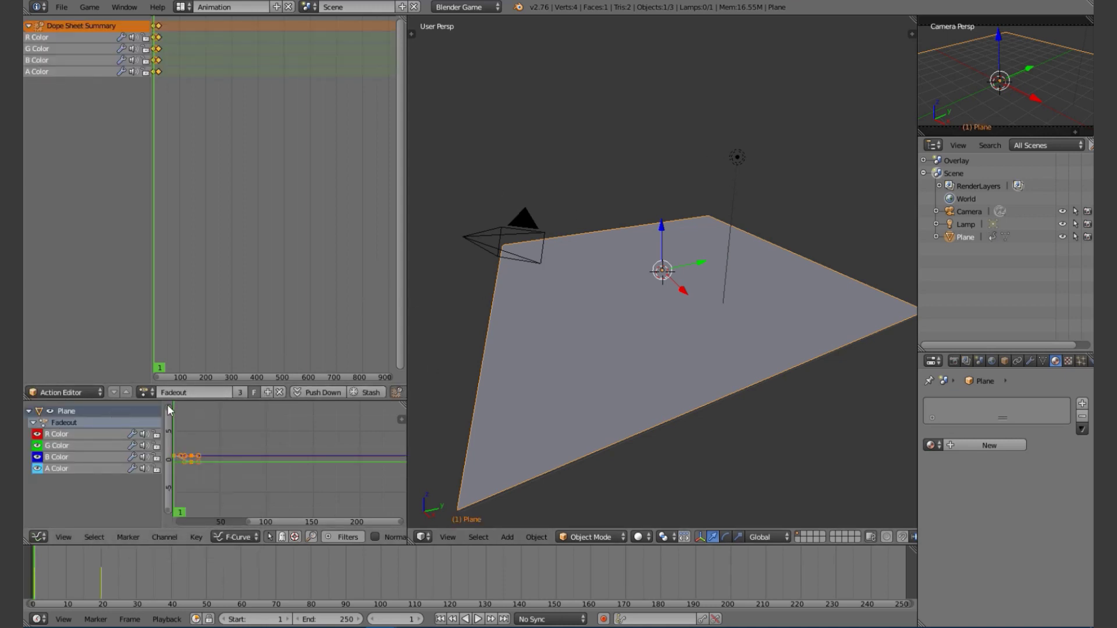
click(142, 392)
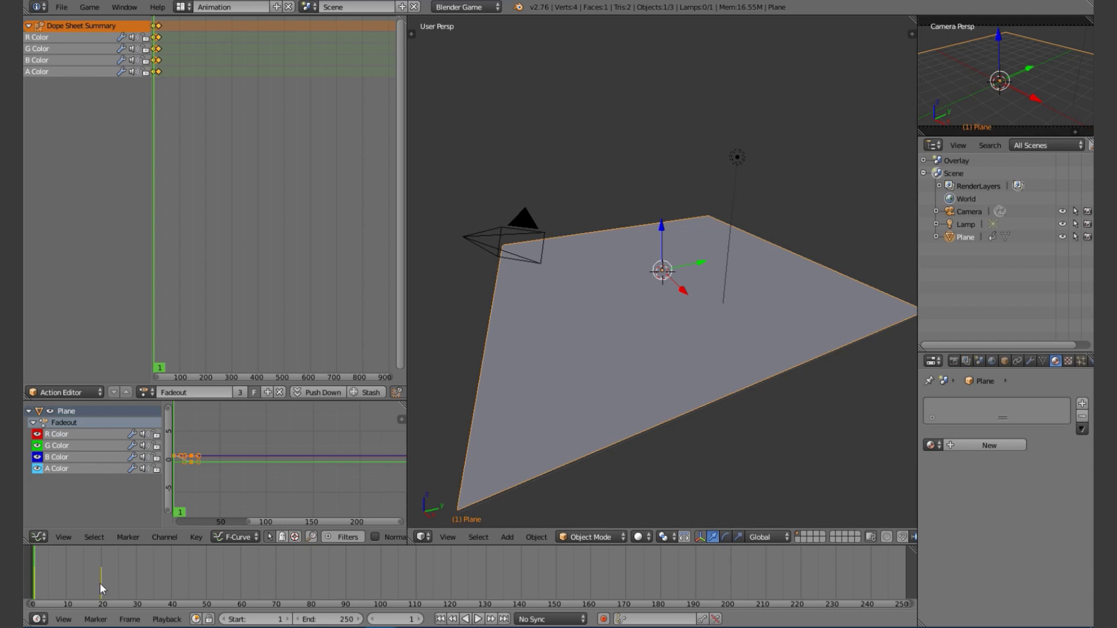
- Keyframe the main Plane's white object colour at frame 30
drag(99, 583, 135, 593)
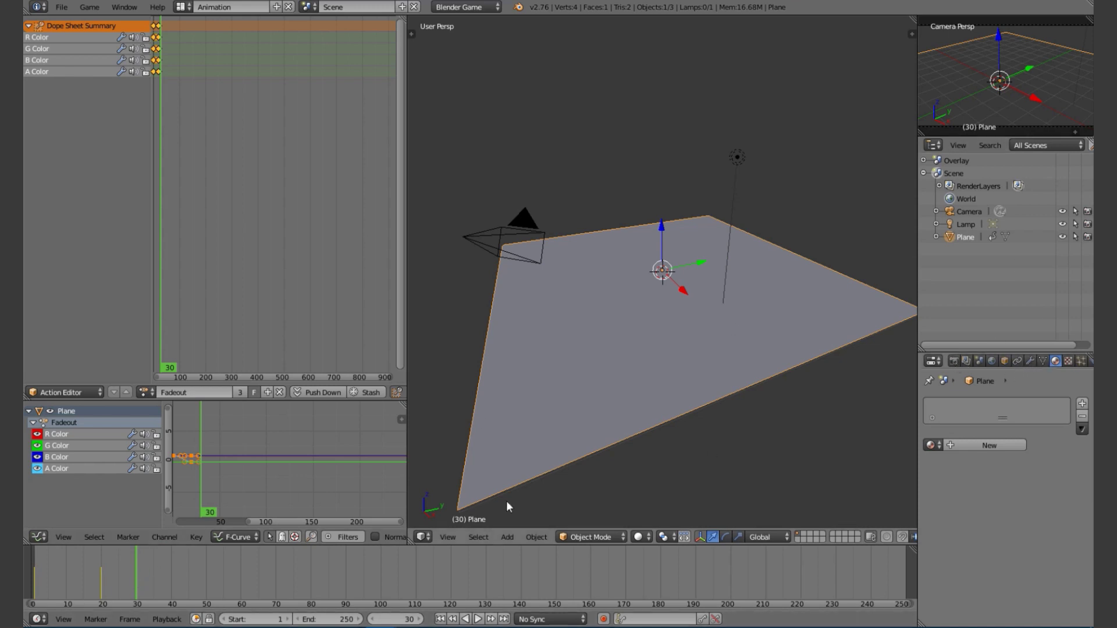
click(1006, 361)
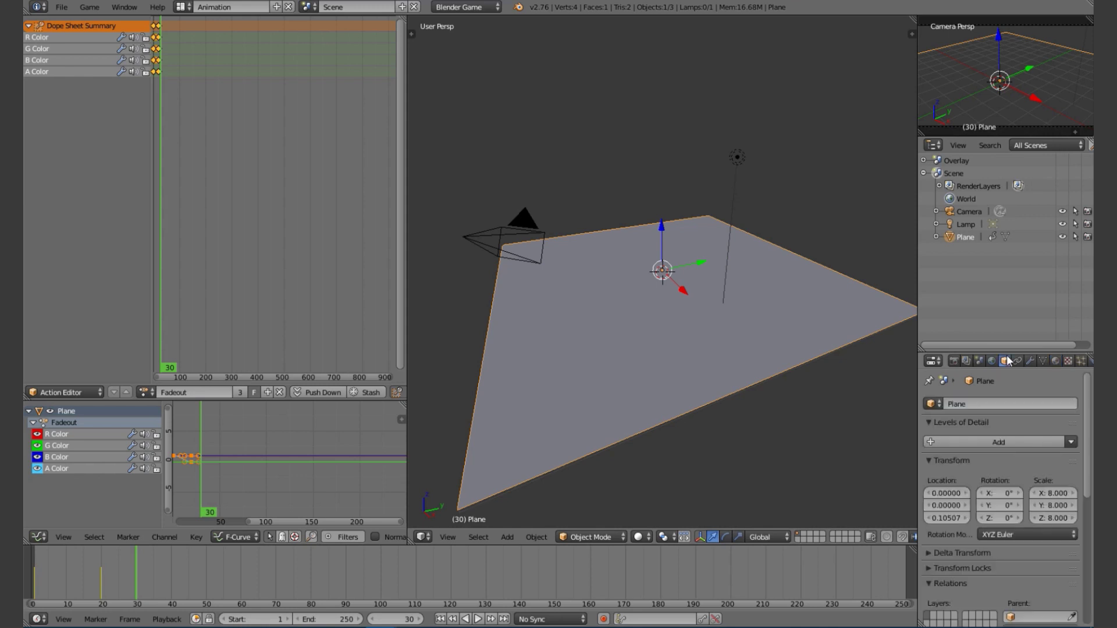
scroll(1012, 524, down, 10)
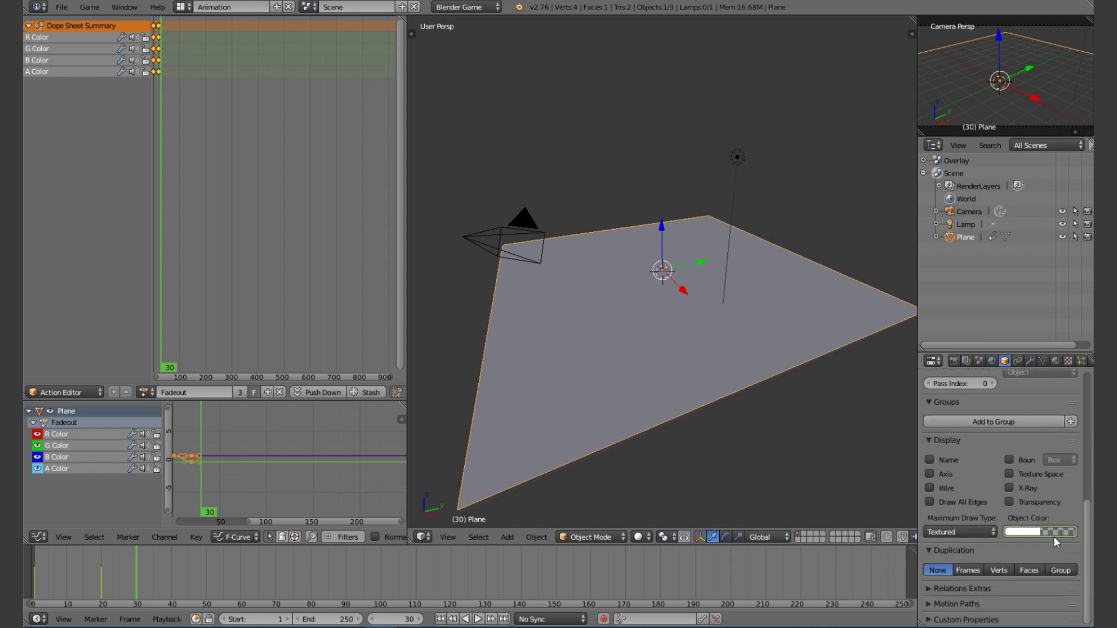
key(i)
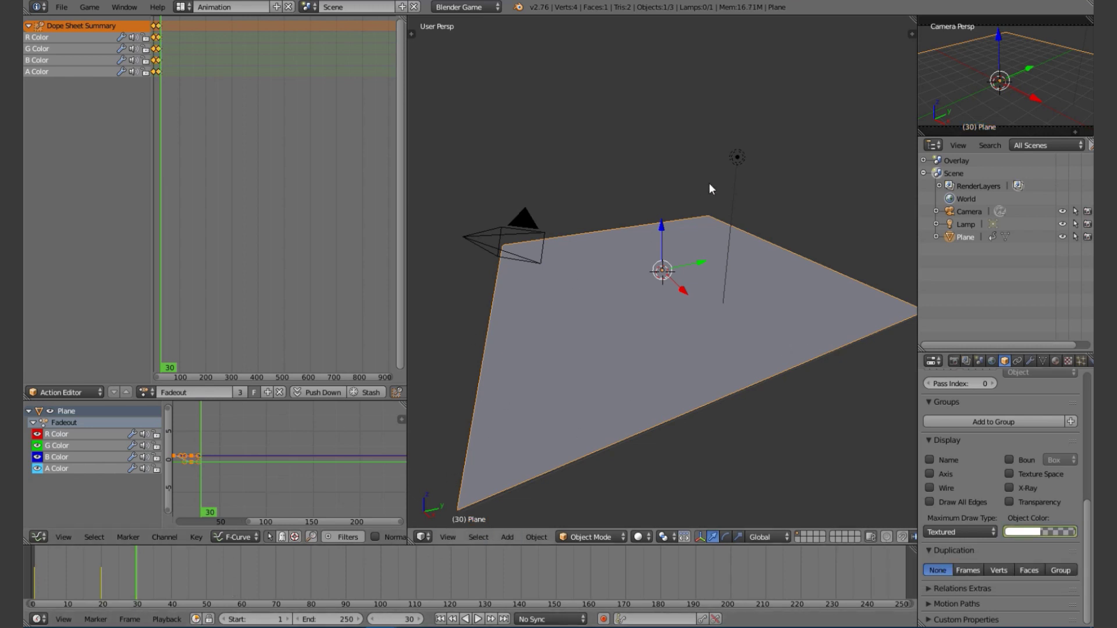
click(309, 7)
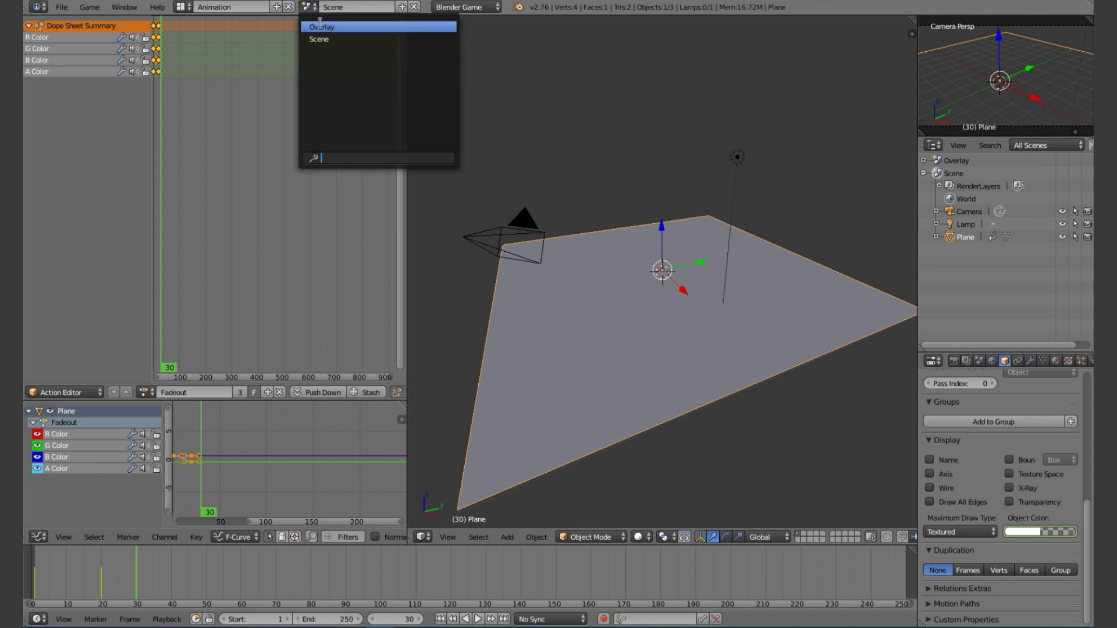
- In the Overlay scene, keyframe Plane.001's transparent colour at frame 30
click(360, 28)
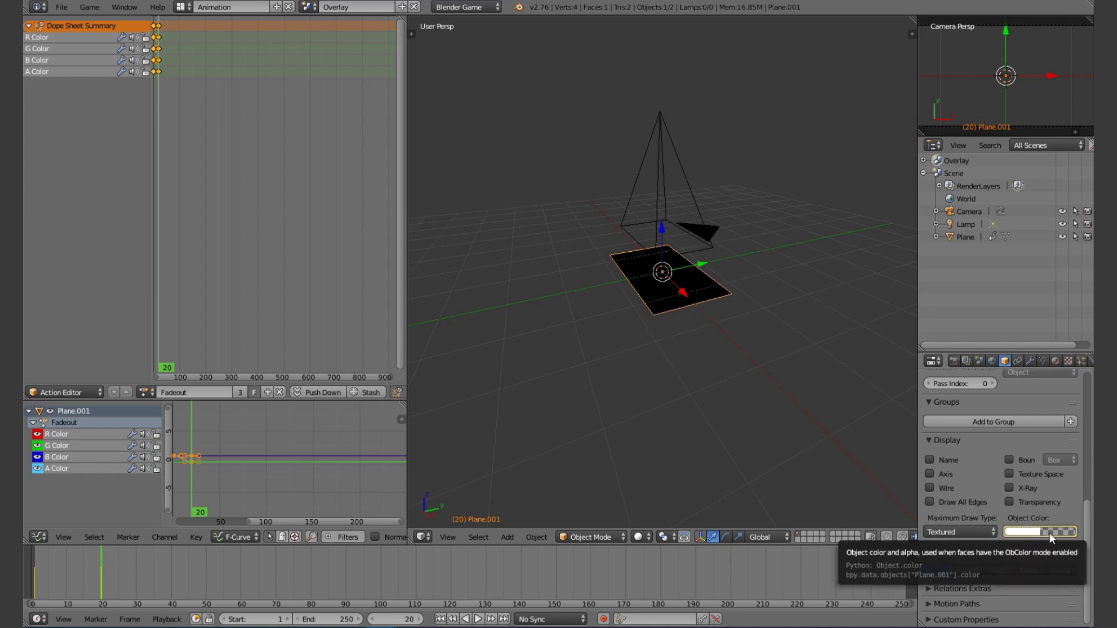
key(alt+a)
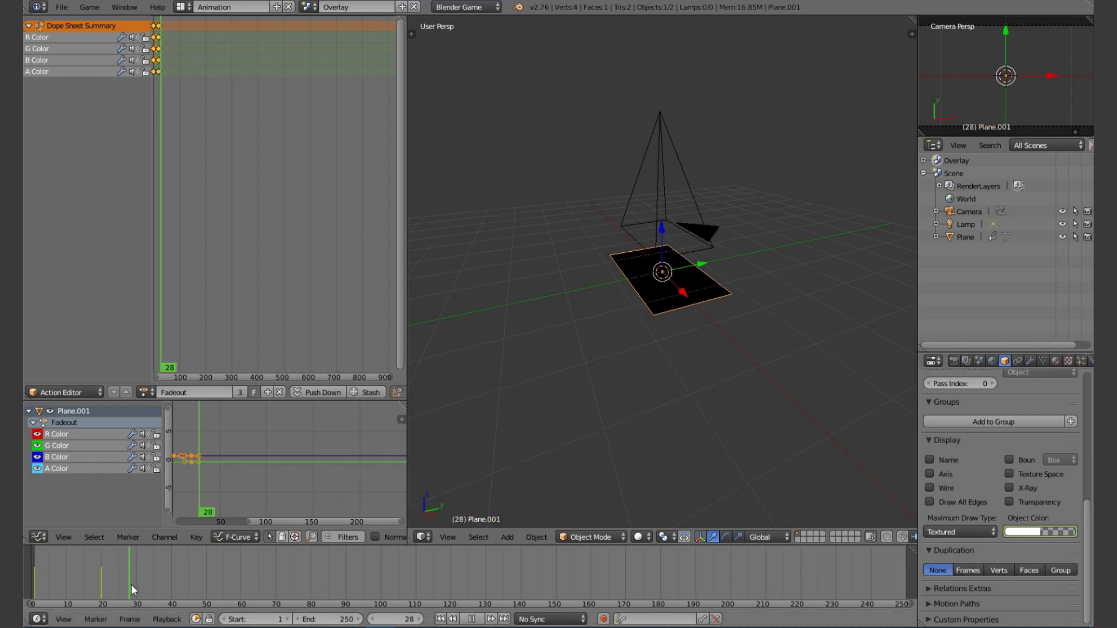
key(alt+a)
key(i)
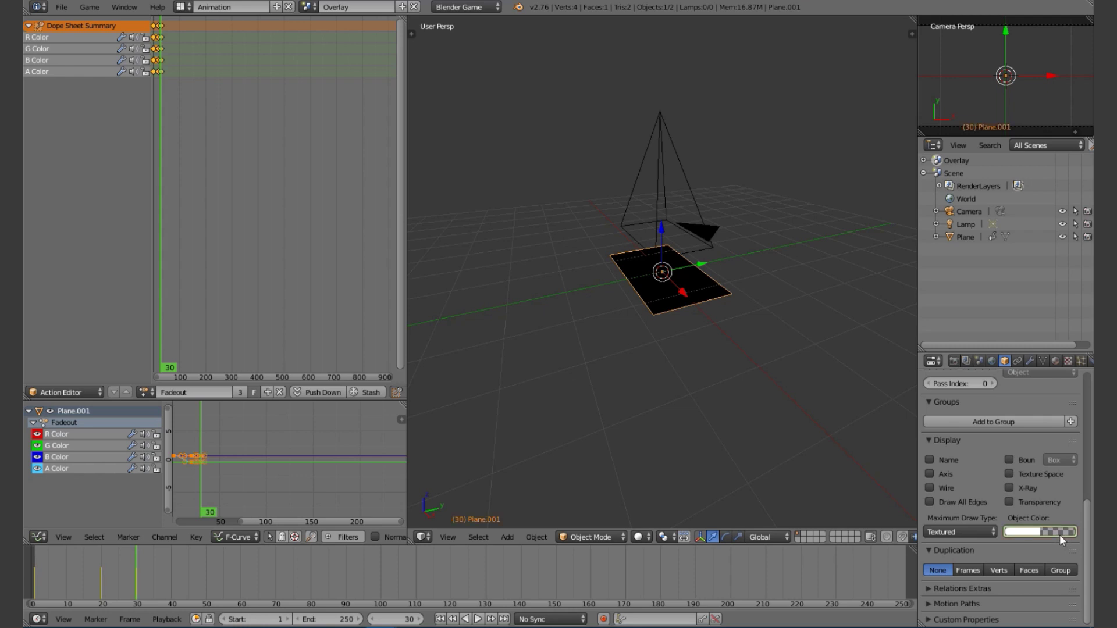
- Key the colour fully opaque with alpha 1.0 at frame 50, then rewind to frame 0
drag(160, 575, 207, 579)
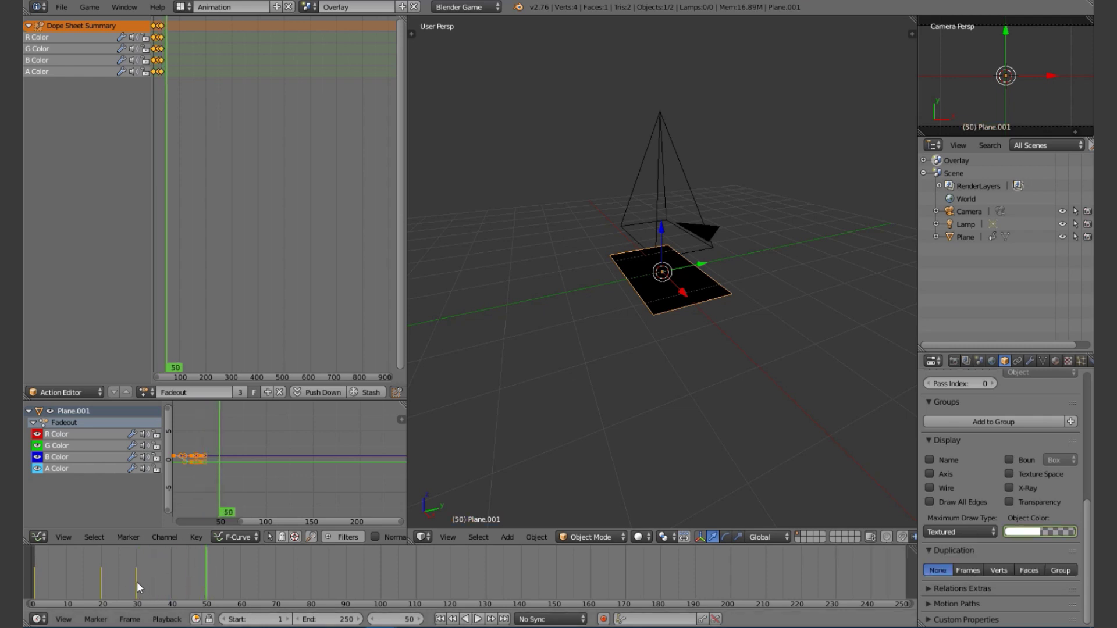
click(1047, 532)
drag(1013, 513, 1050, 514)
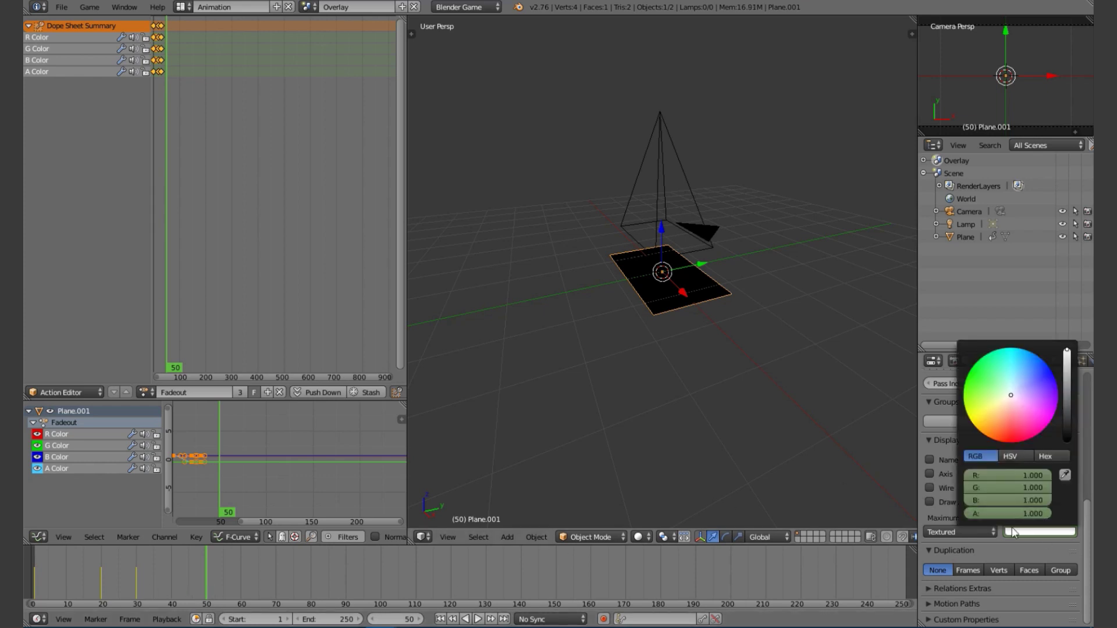
key(i)
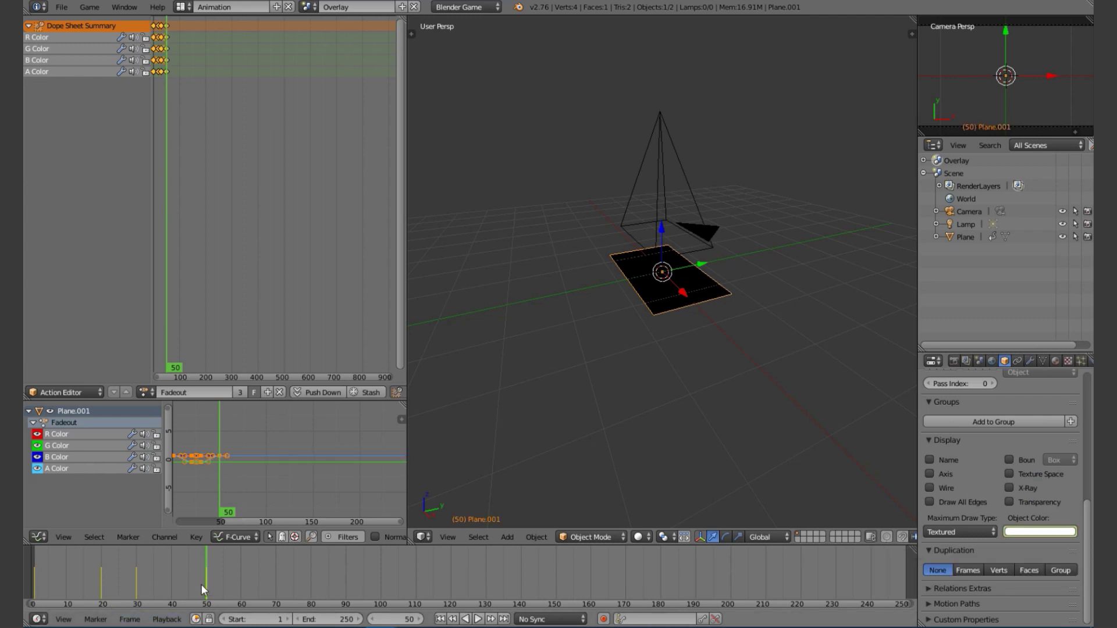
drag(201, 585, 33, 591)
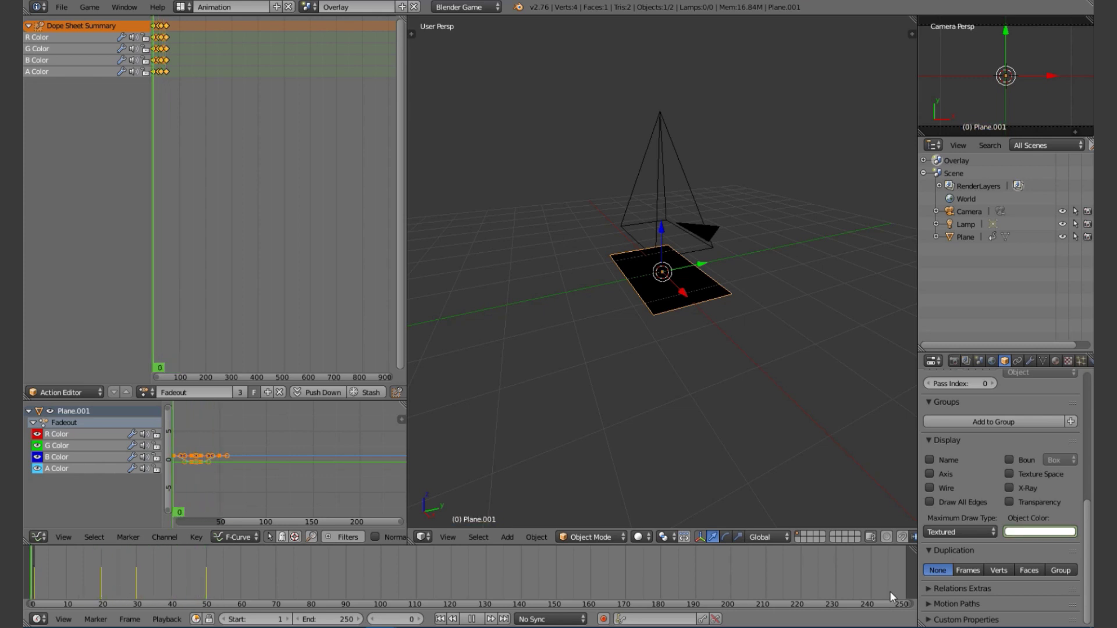
- Switch viewport shading to Textured so object colours show, and play back the fade
key(Escape)
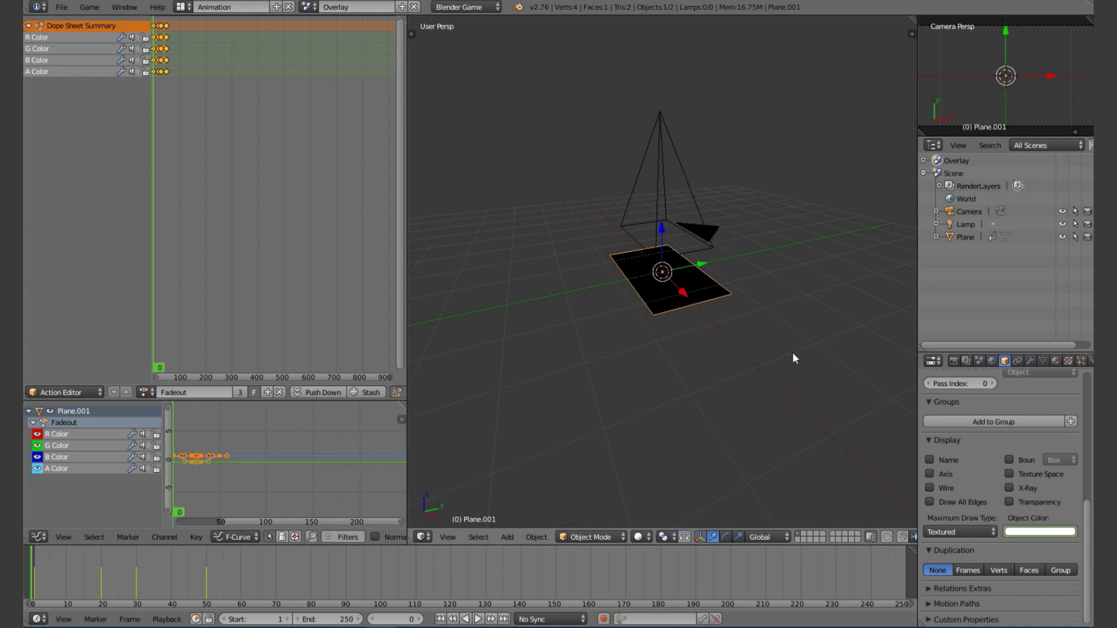
key(n)
scroll(849, 364, down, 8)
key(n)
click(638, 537)
click(663, 505)
key(alt+a)
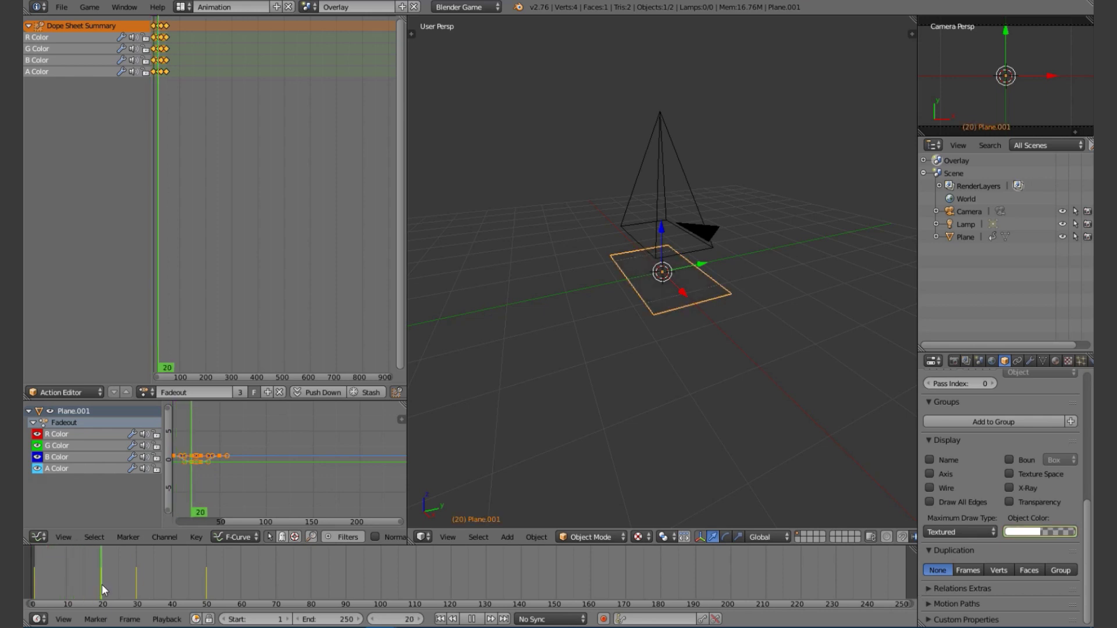
mouse_move(153, 588)
mouse_down()
mouse_move(174, 588)
mouse_move(135, 596)
mouse_up()
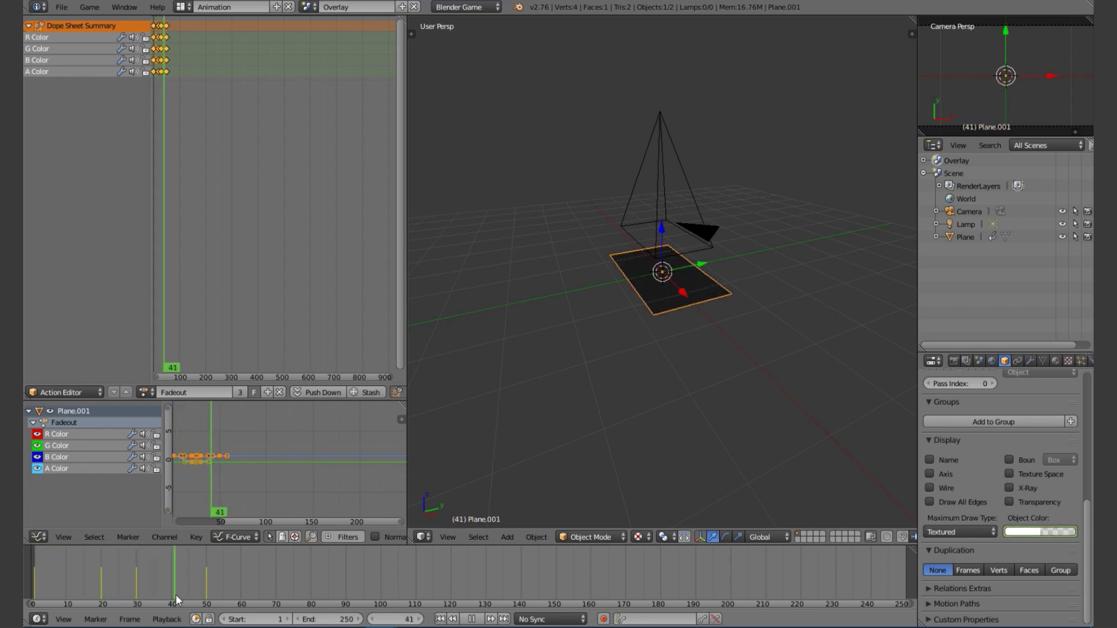
key(Escape)
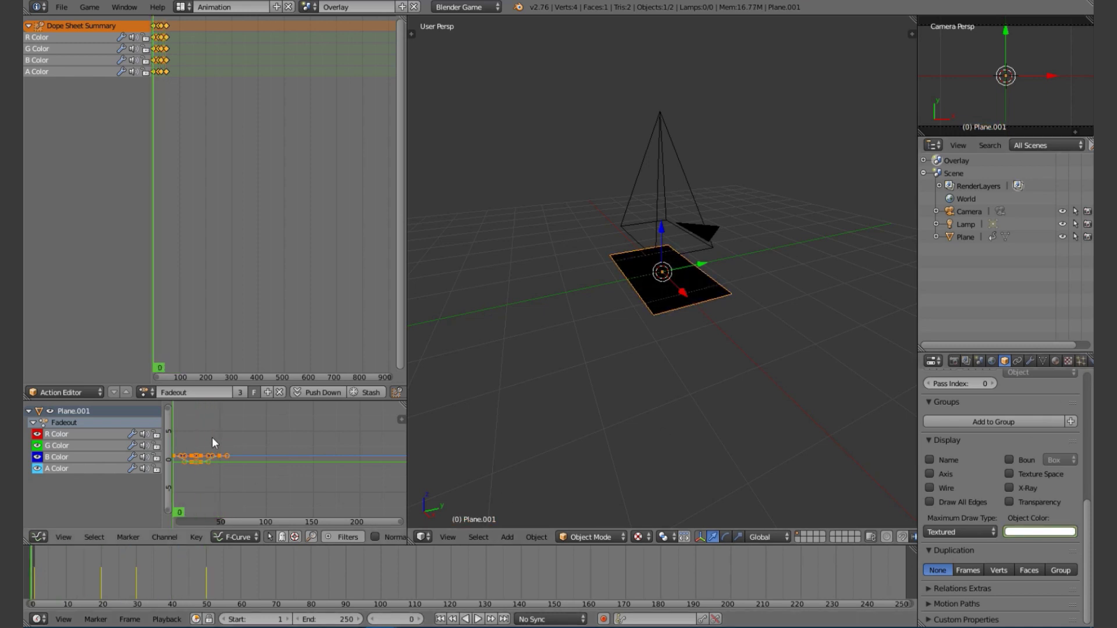
- Rename the action from Fadeout to Fade
click(200, 394)
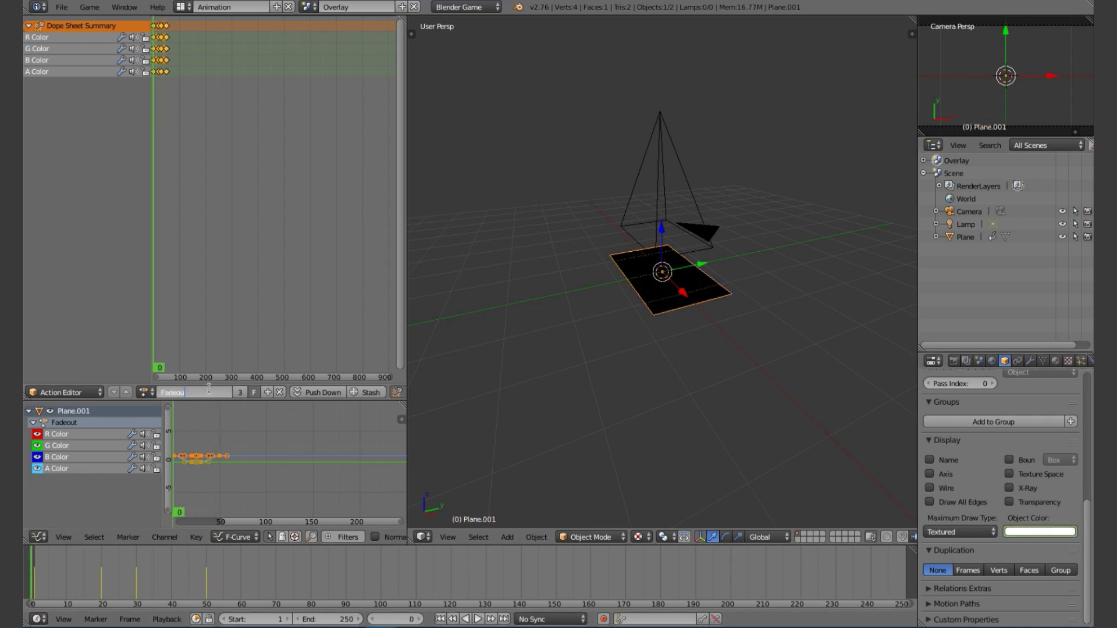
key(BackSpace)
key(BackSpace)
key(Return)
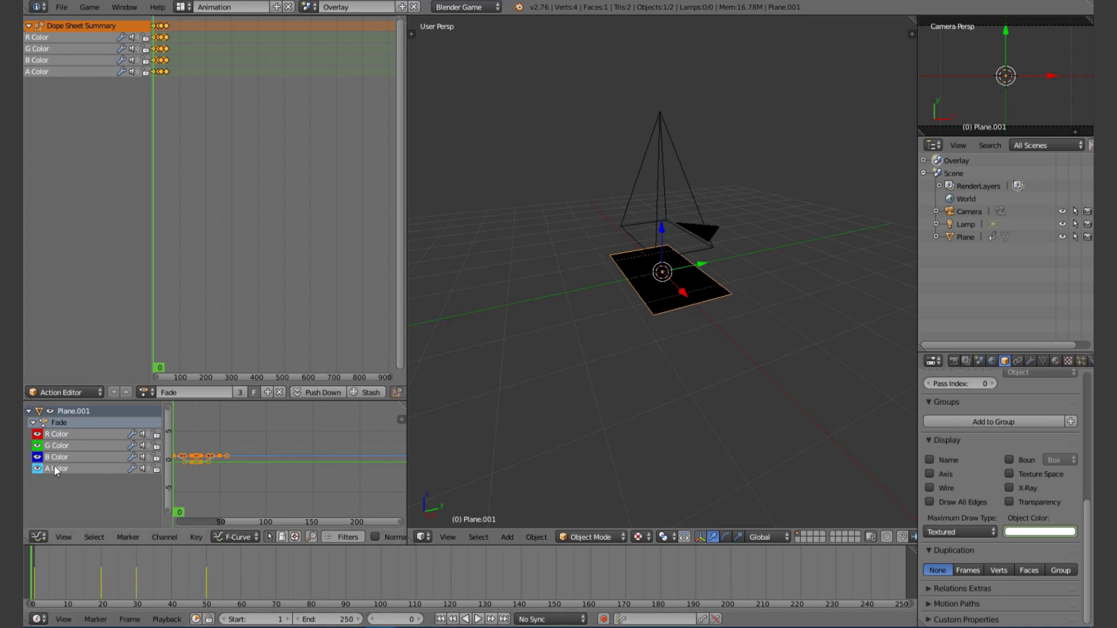
click(145, 392)
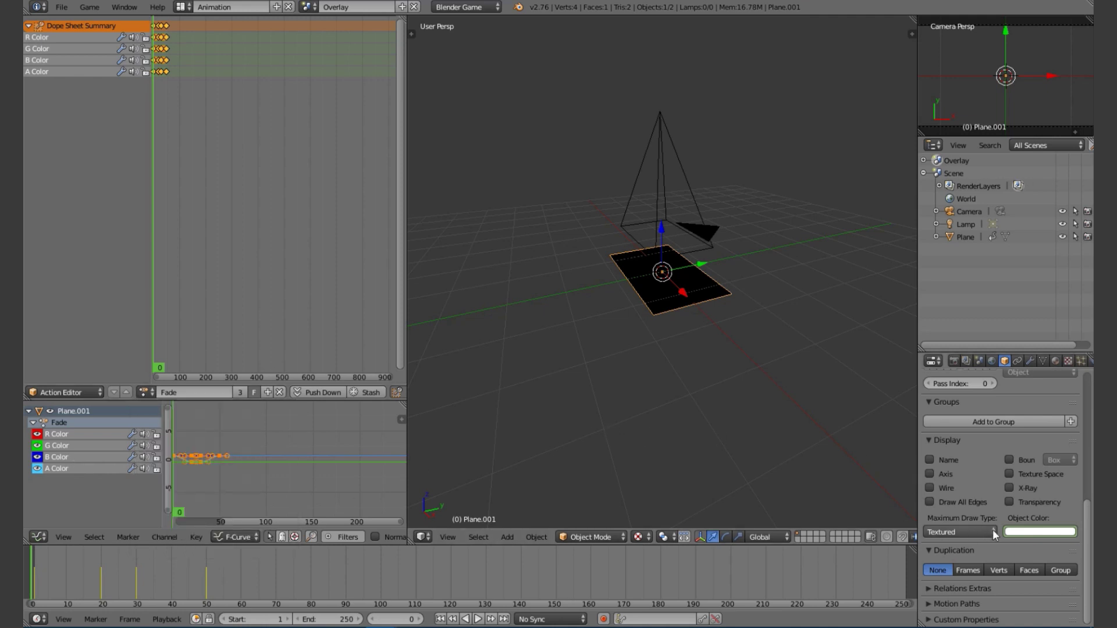
click(1019, 536)
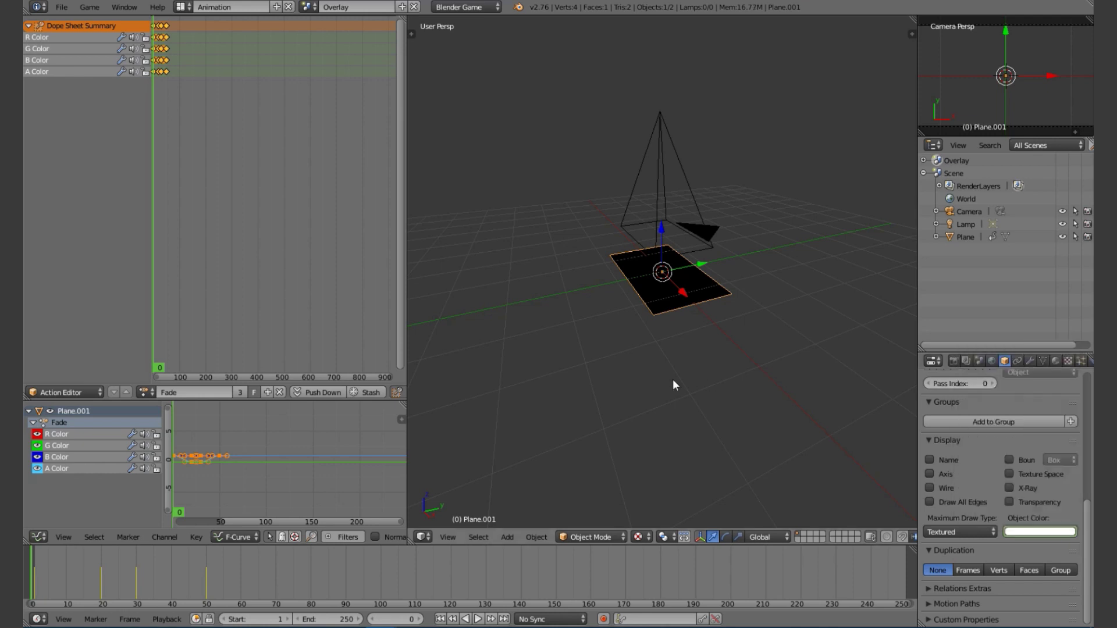
click(1046, 537)
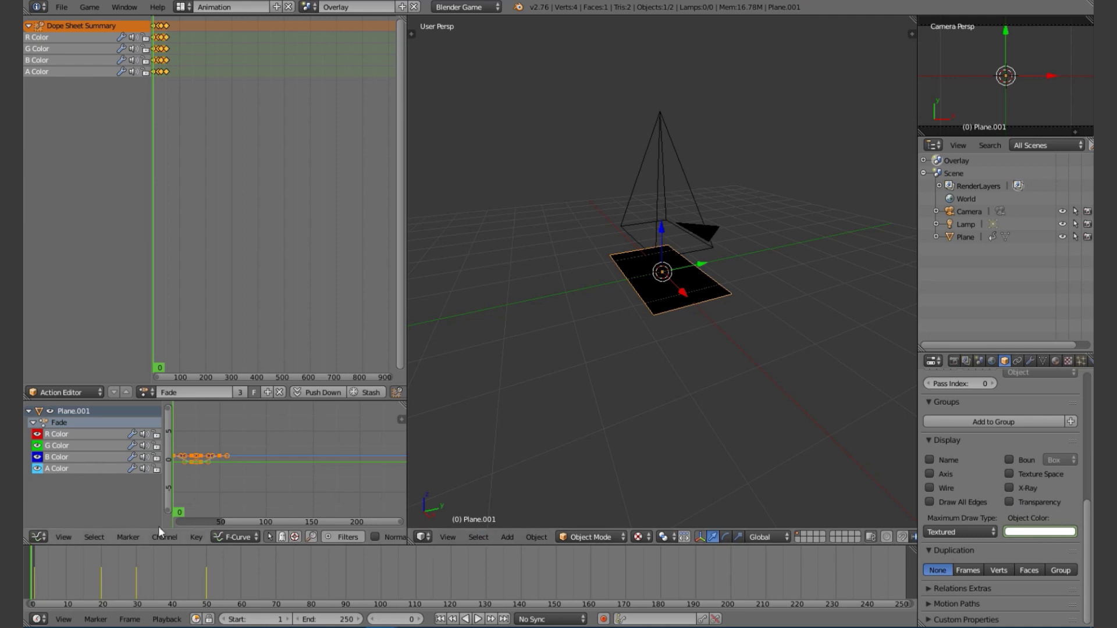
key(alt+a)
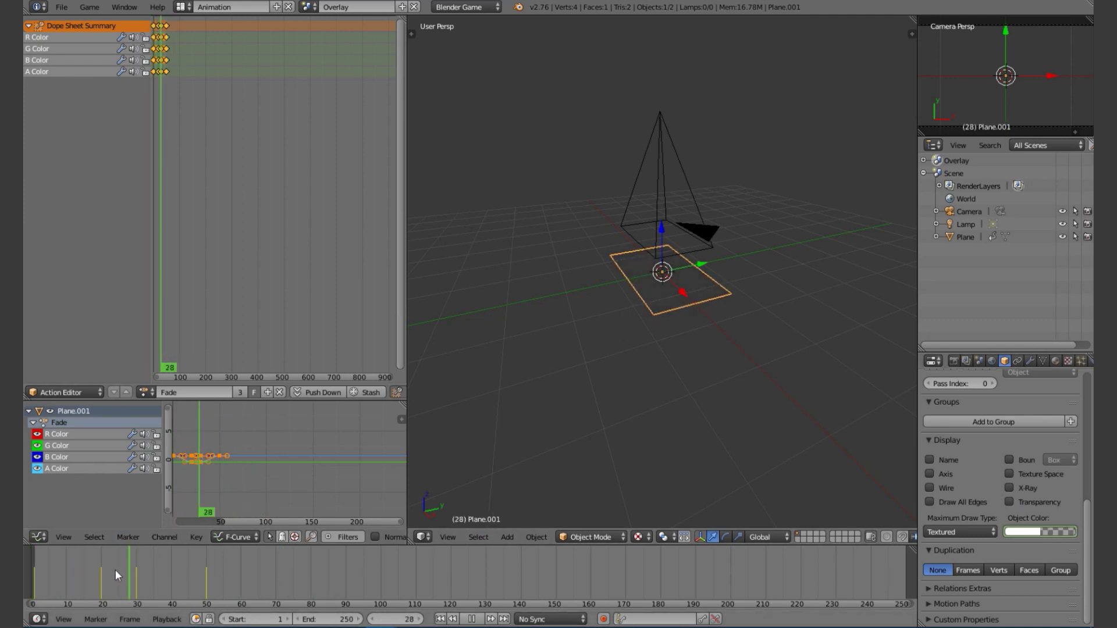
key(Escape)
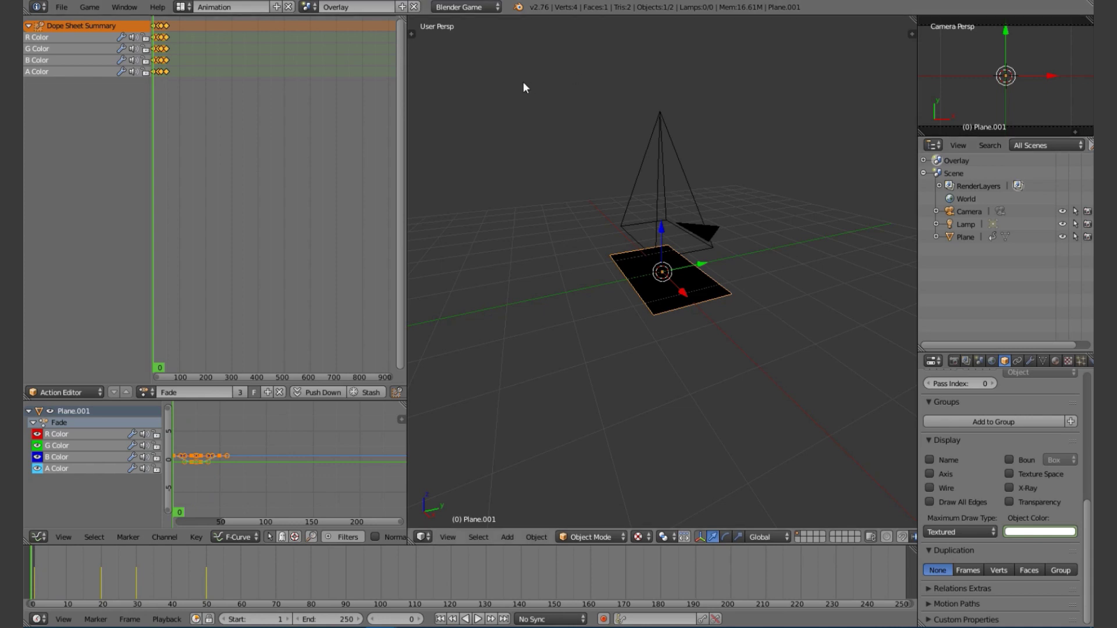
- Switch to the Game Logic layout with the Overlay scene active
click(181, 6)
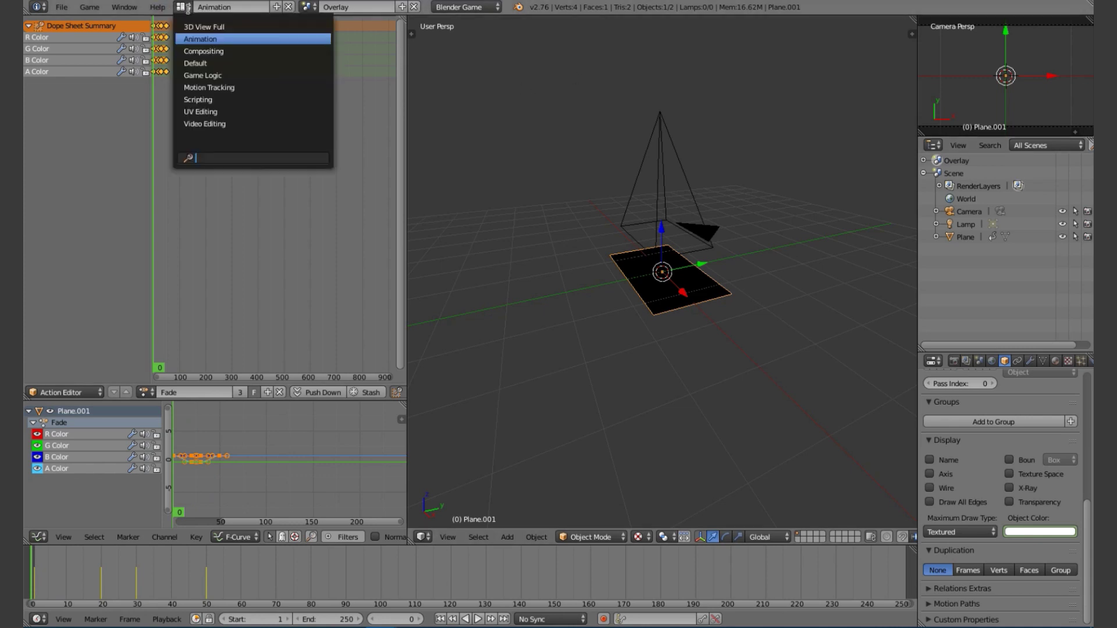
click(225, 75)
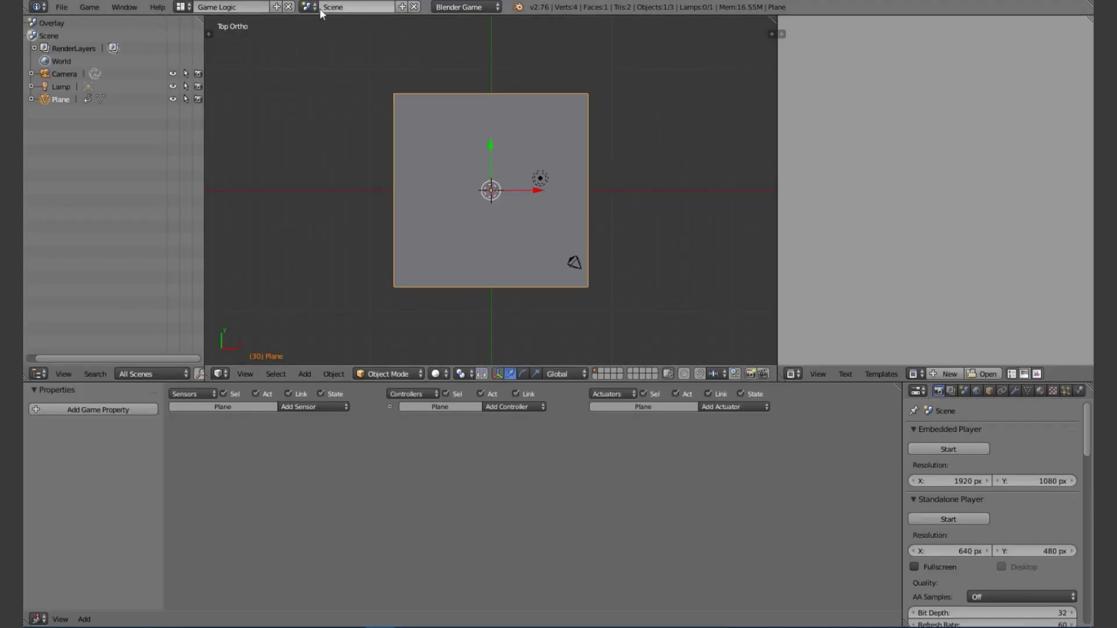
click(315, 9)
click(330, 23)
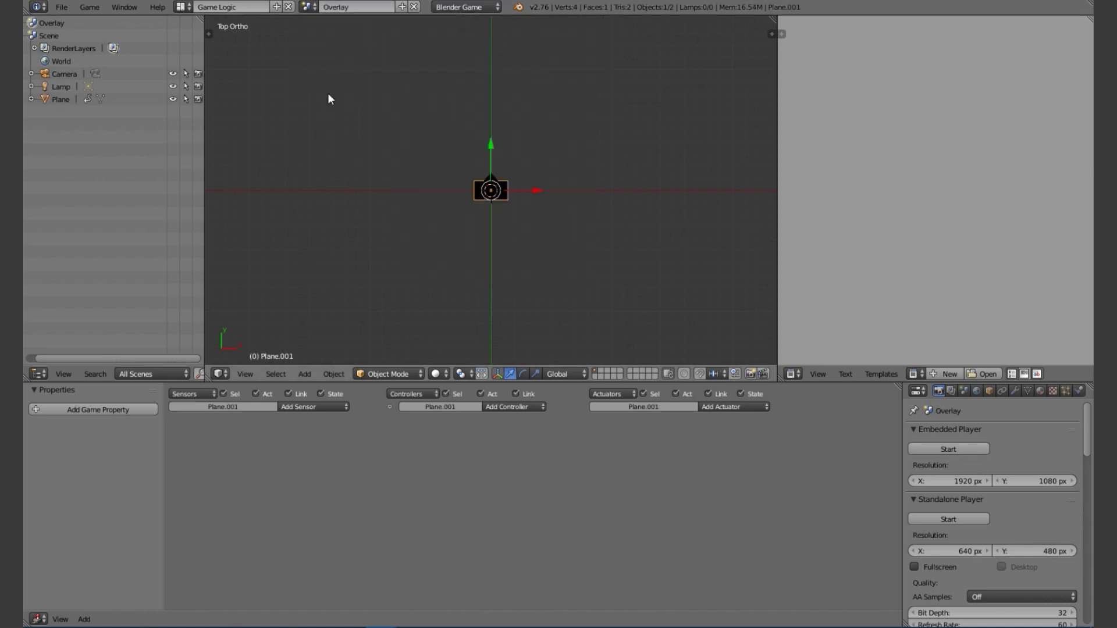
- Rename the plane object from Plane.001 to Fade
scroll(306, 417, up, 3)
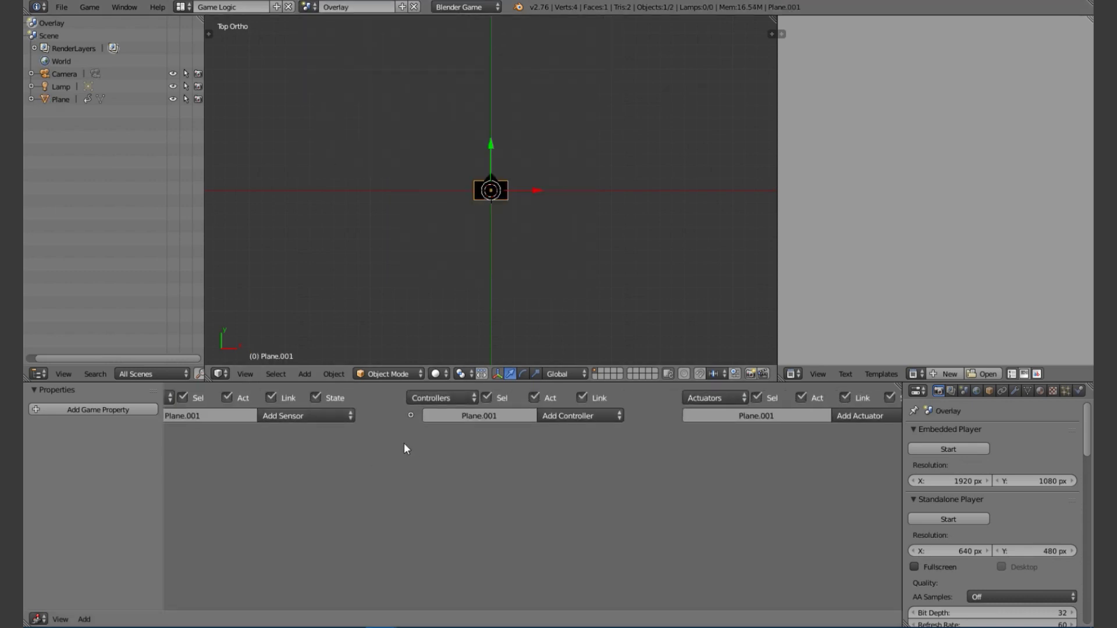
scroll(405, 444, down, 3)
click(989, 391)
click(971, 434)
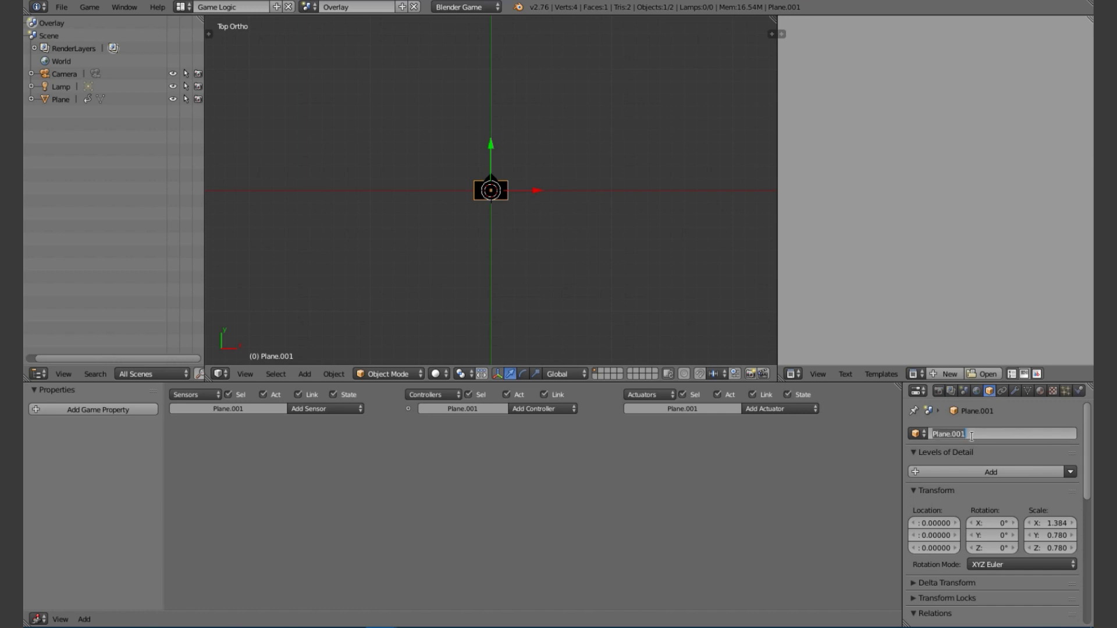
key(BackSpace)
text(Fade)
key(Return)
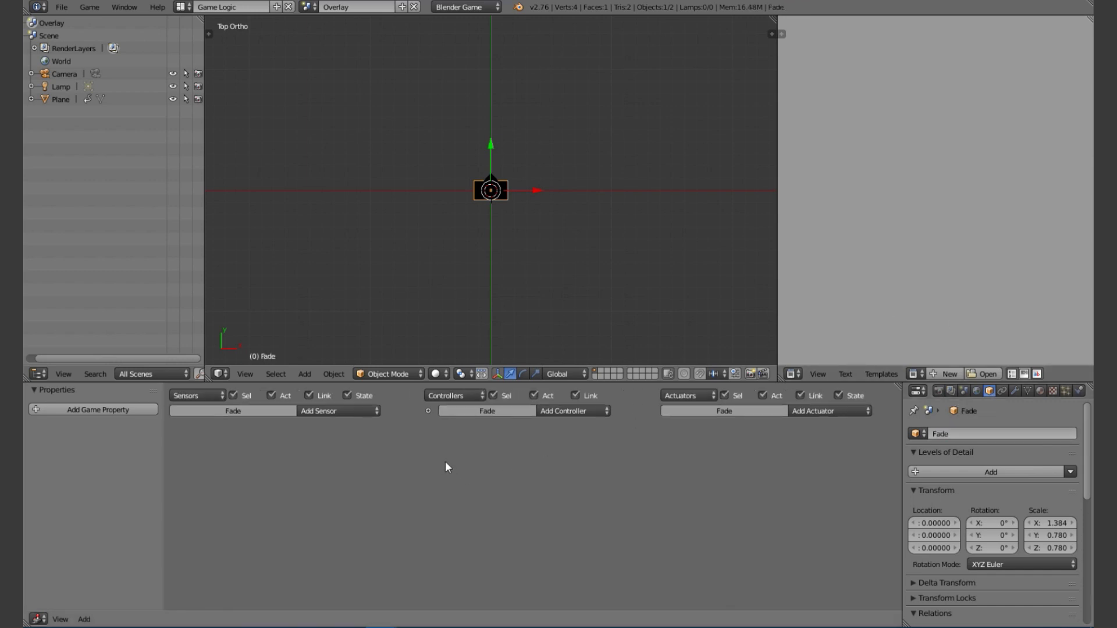
- Add a Keyboard sensor and two Action actuators to the Fade object
click(367, 411)
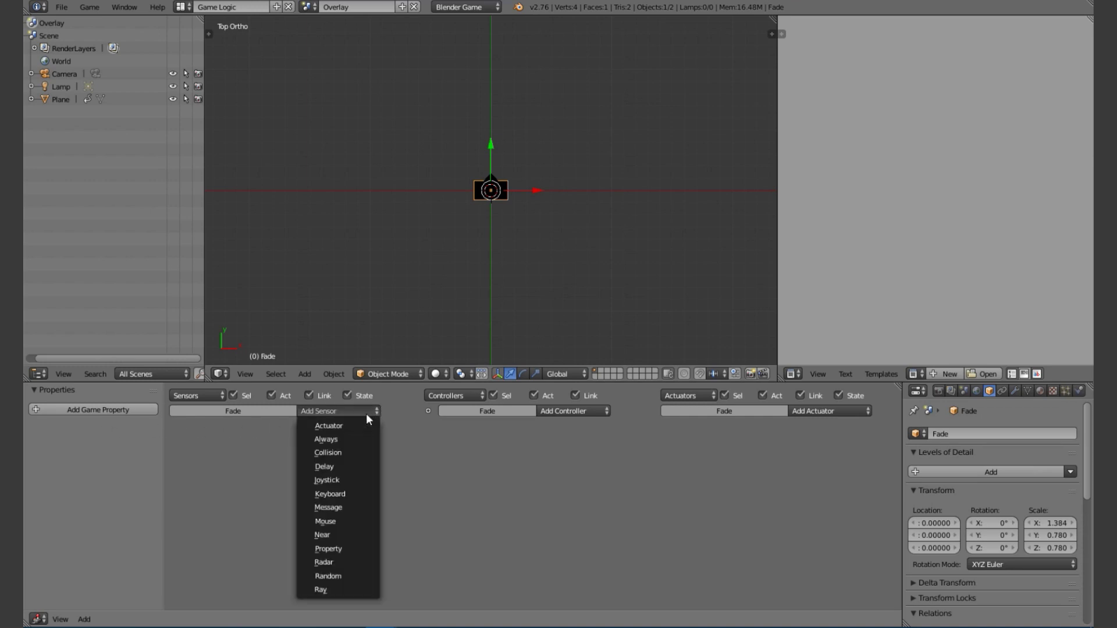
click(344, 496)
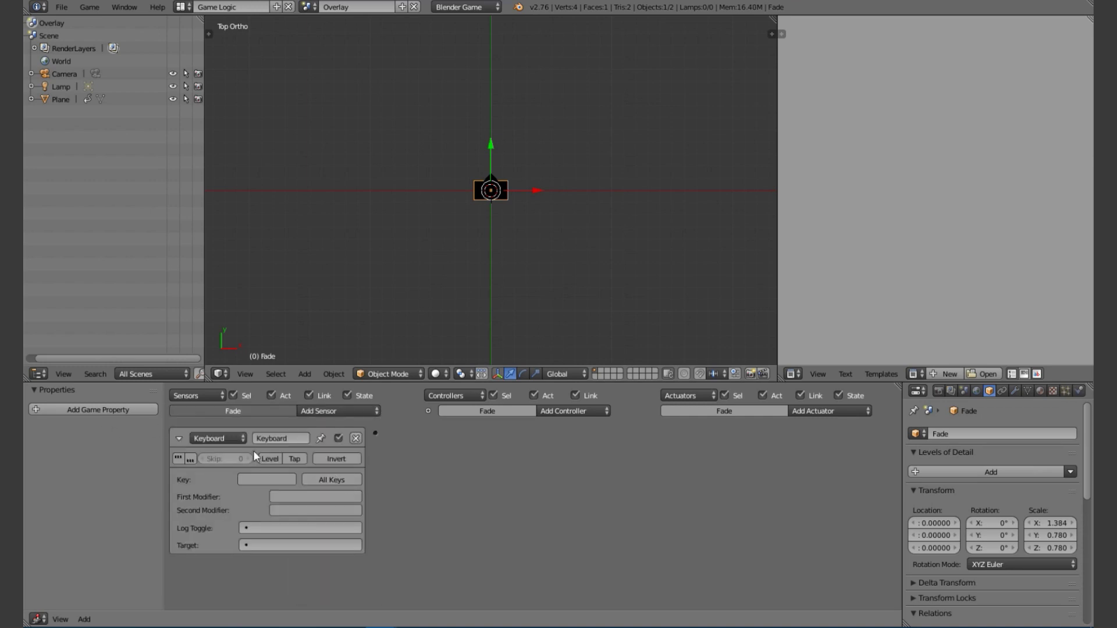
scroll(326, 442, down, 2)
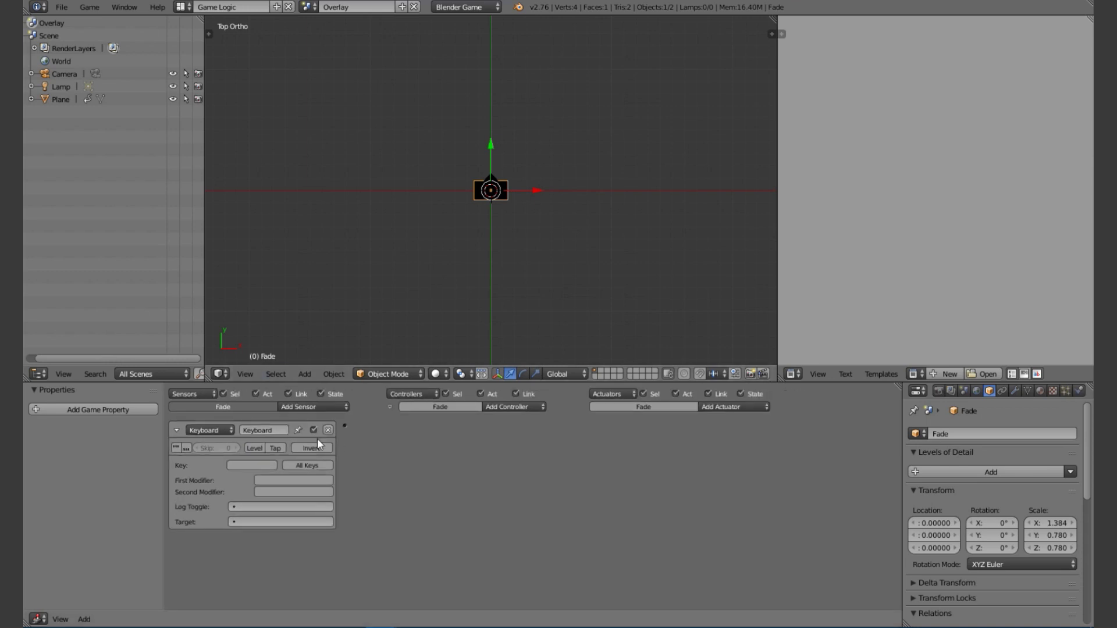
click(732, 407)
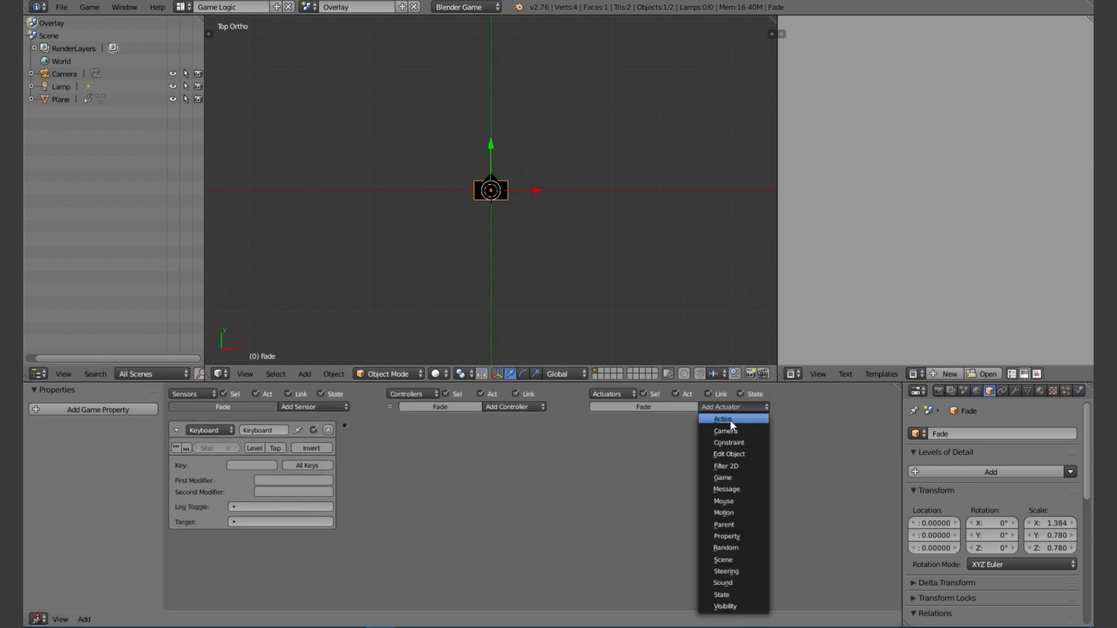
click(725, 418)
click(738, 408)
click(735, 419)
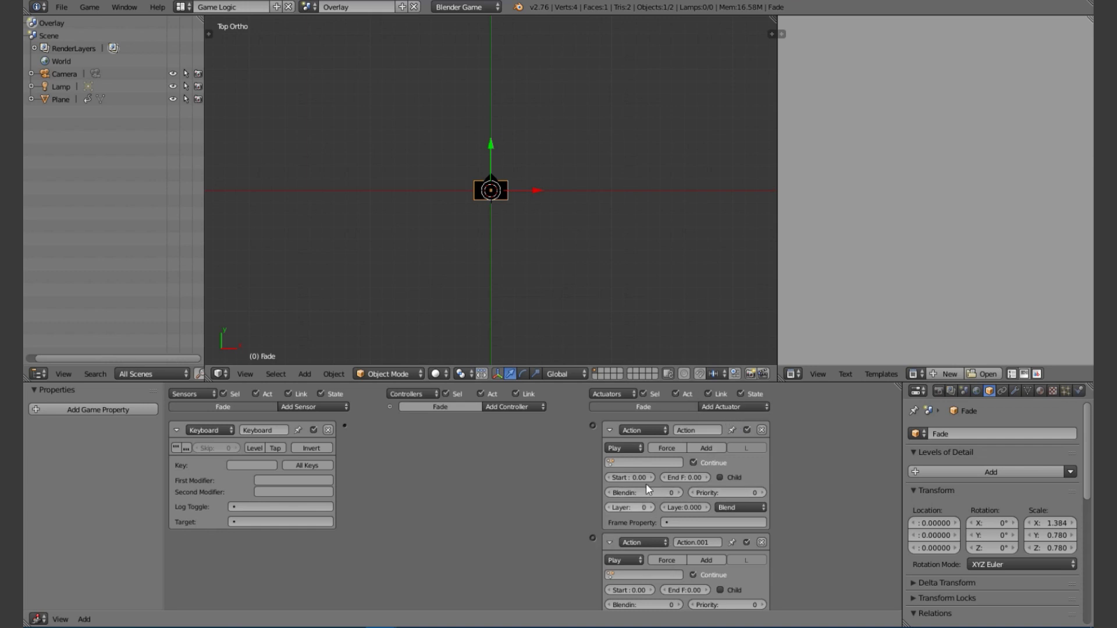
- Set both actuators to the Fade action, with the first ending at frame 20
scroll(439, 263, up, 6)
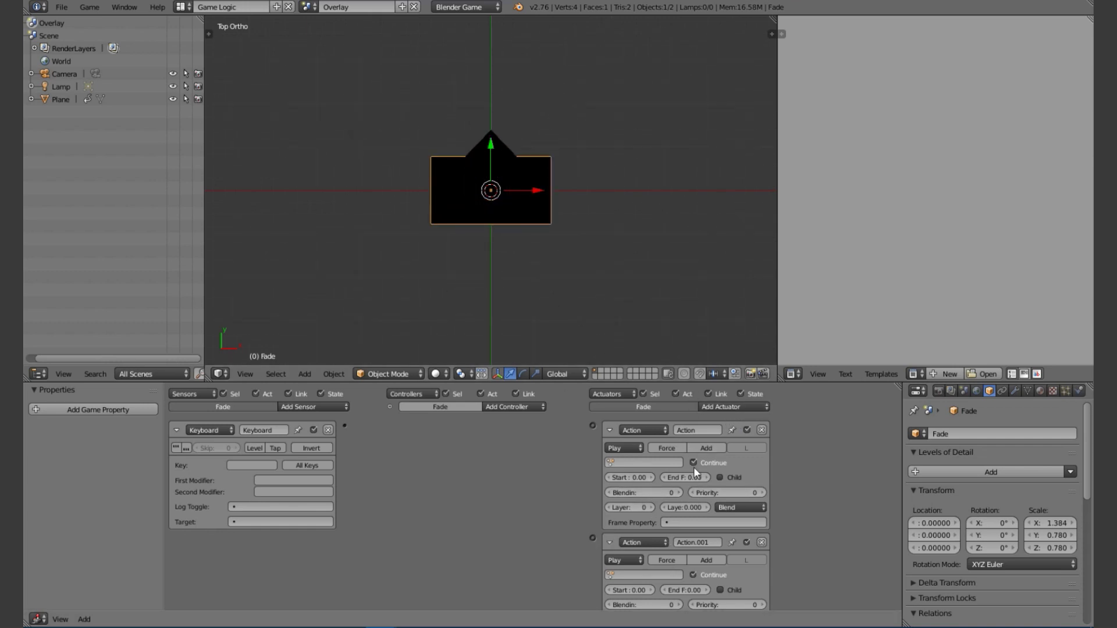
click(655, 462)
click(611, 575)
click(634, 464)
scroll(697, 539, down, 1)
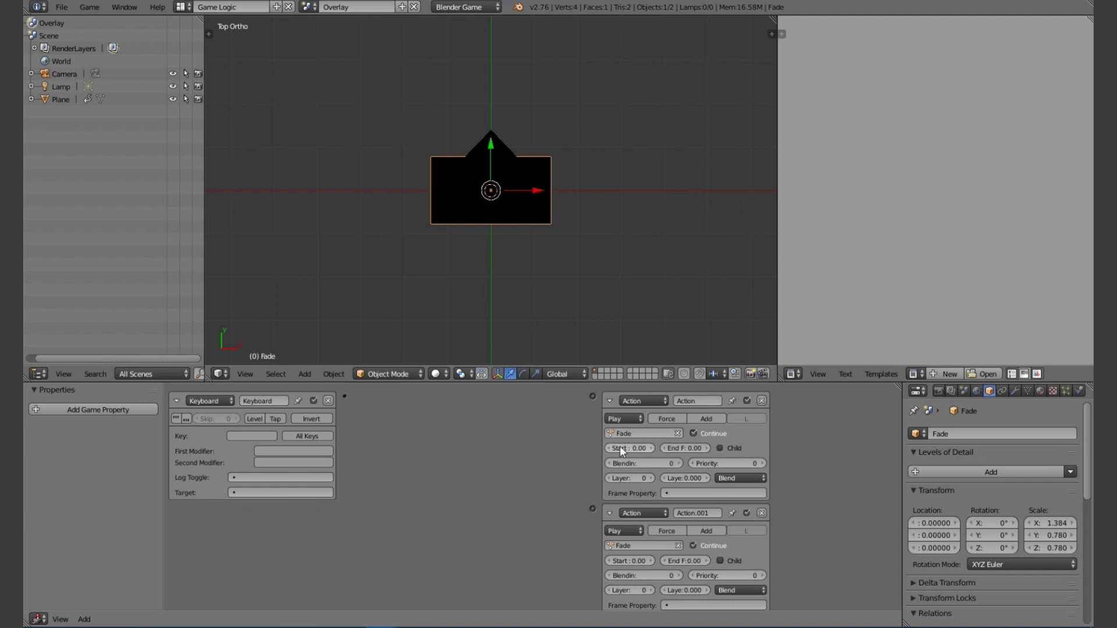
click(686, 449)
text(2)
scroll(637, 553, down, 1)
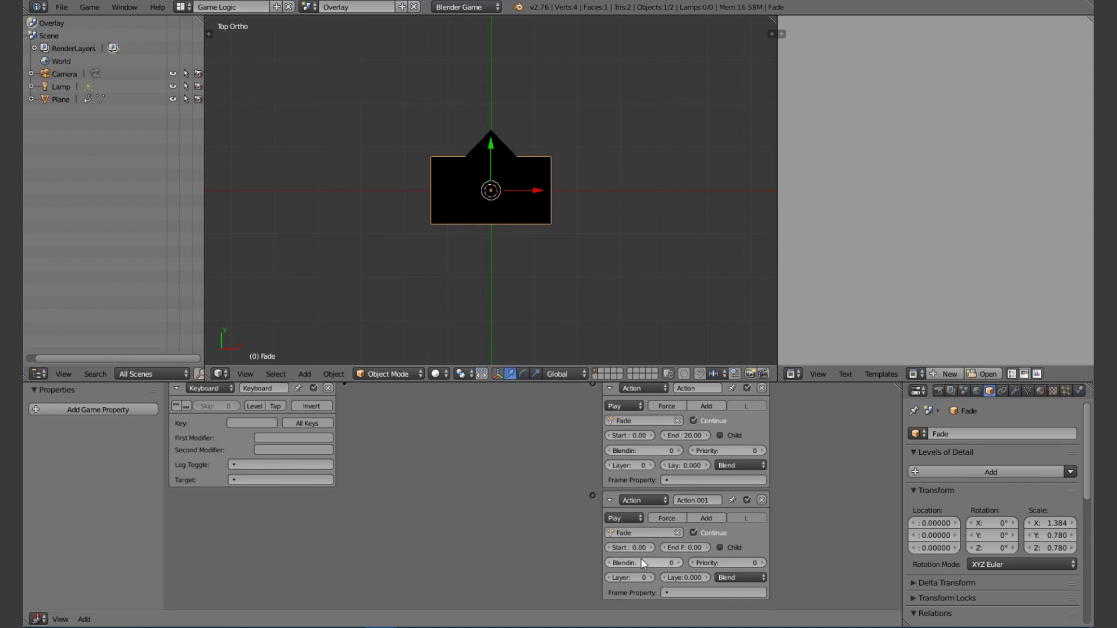
- Set the second actuator's frame range to start 30 and end 50
click(620, 547)
key(Return)
click(632, 546)
text(3)
key(Return)
click(684, 548)
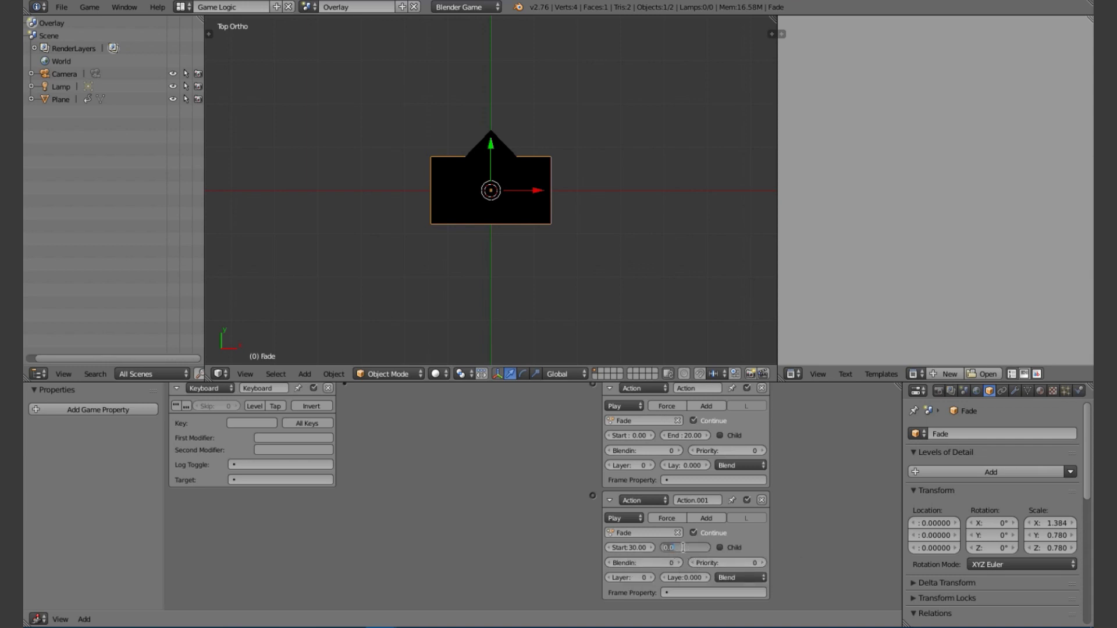
text(50)
key(Return)
- Set the first Keyboard sensor to key 1 and add a second sensor for key 2
scroll(302, 490, up, 2)
click(248, 464)
key(1)
click(309, 406)
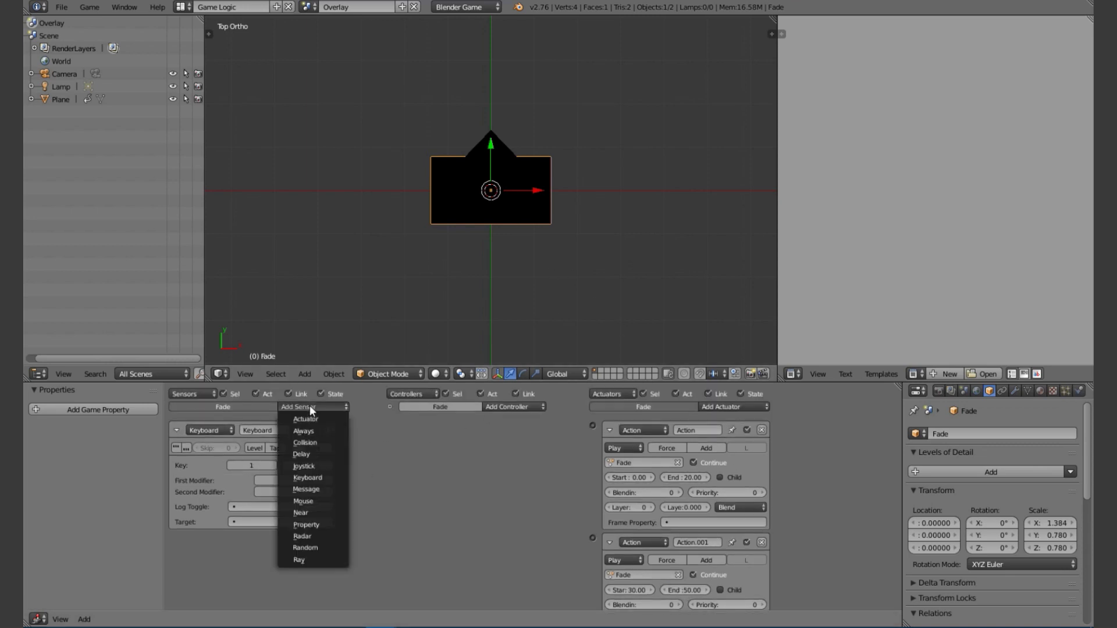
click(338, 474)
click(256, 578)
key(2)
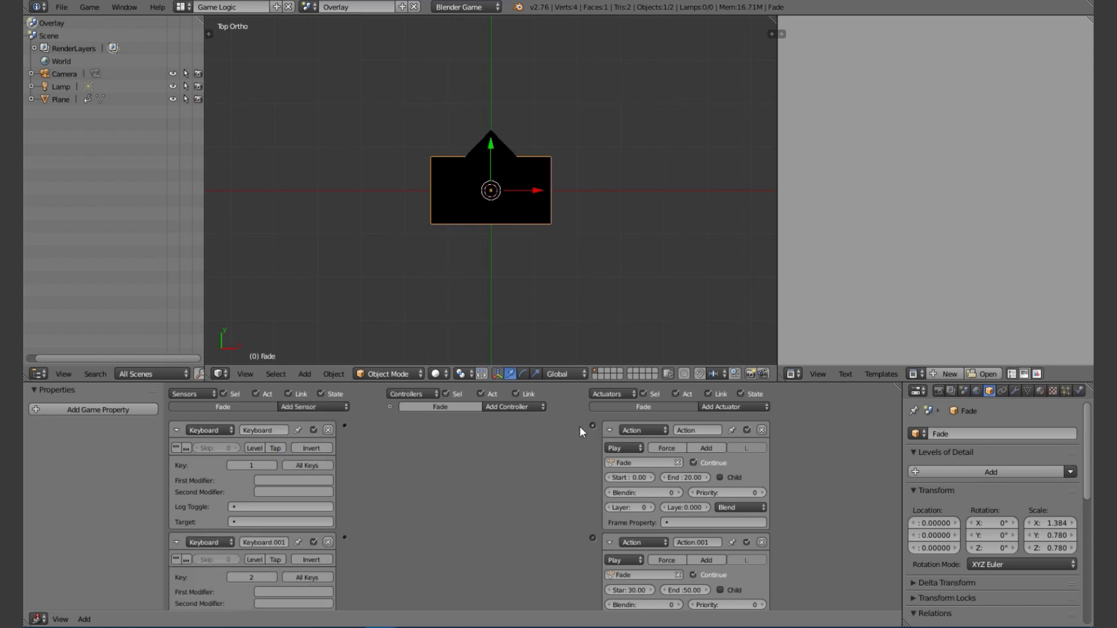
- Link the key 1 and key 2 sensors to their actuators and test the game with P
drag(593, 426, 345, 426)
drag(345, 537, 592, 539)
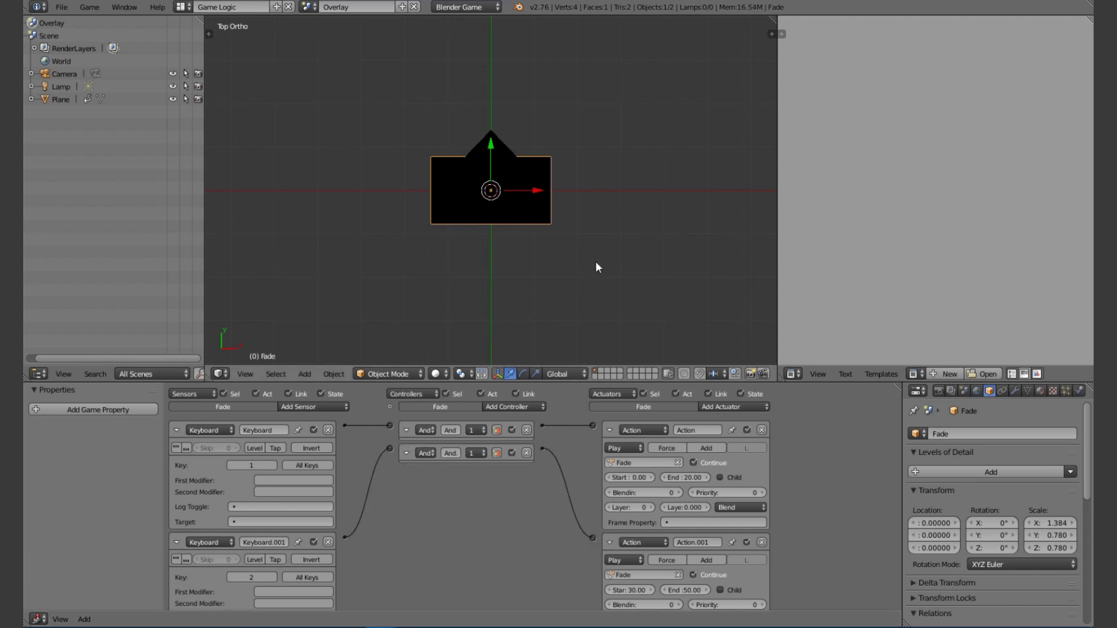
scroll(302, 512, down, 1)
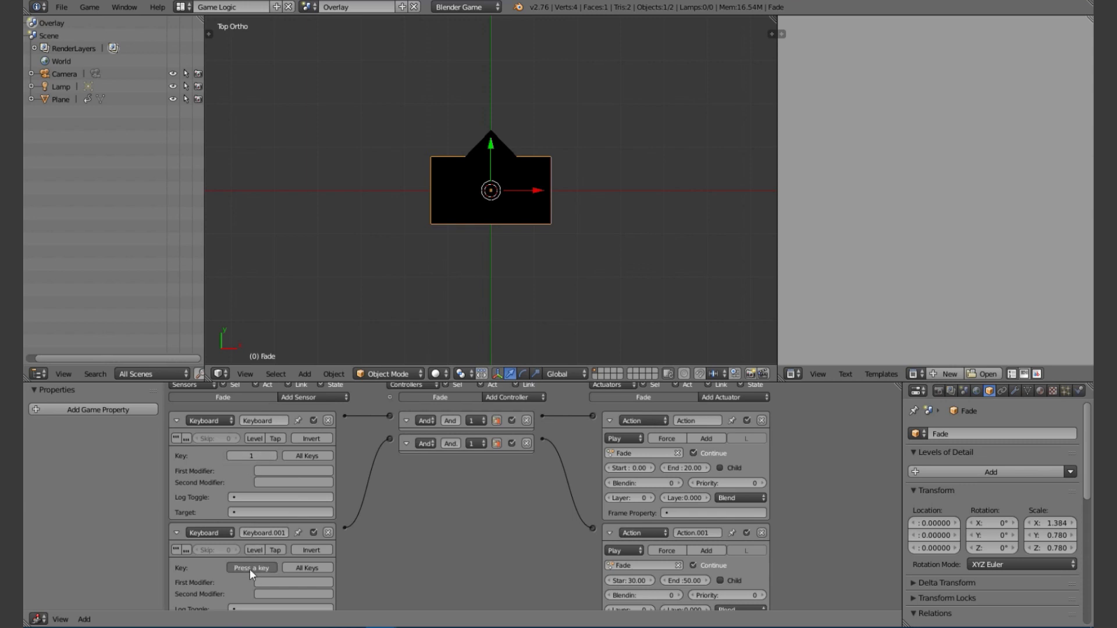
key(2)
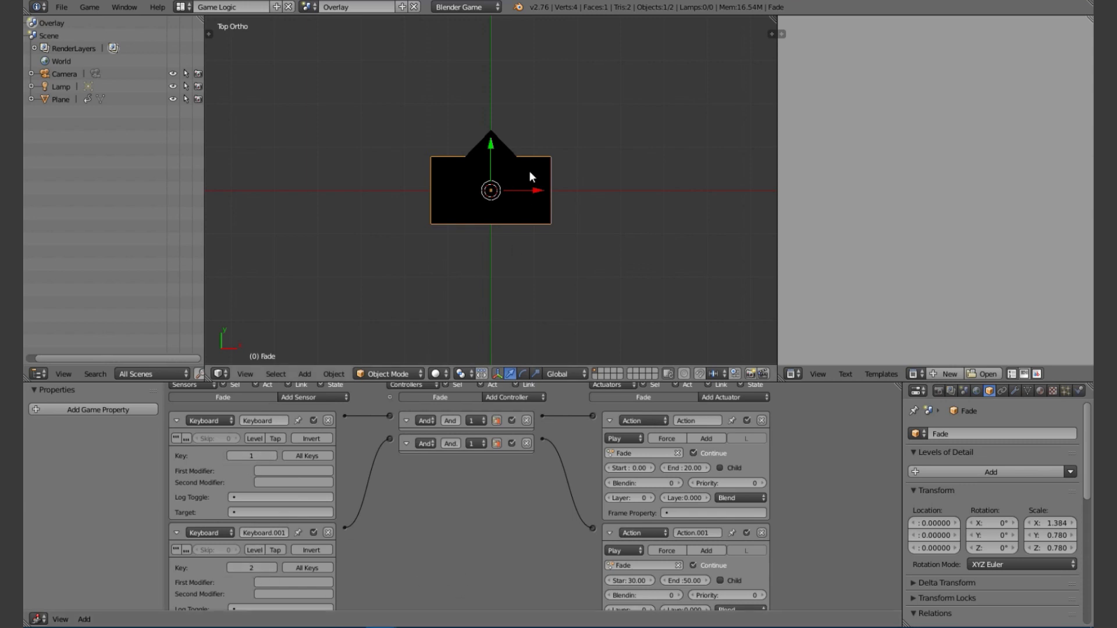
key(p)
key(Escape)
- Switch the viewport to textured shading and run the game, testing fades with keys 1 and 2
click(438, 373)
click(480, 319)
key(p)
key(1)
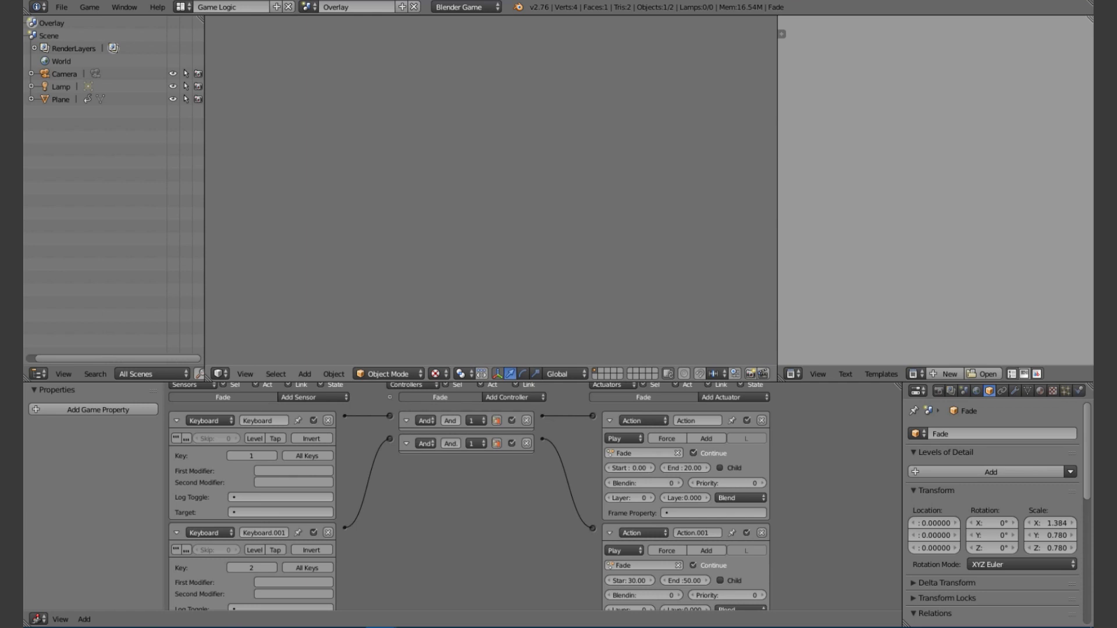
key(2)
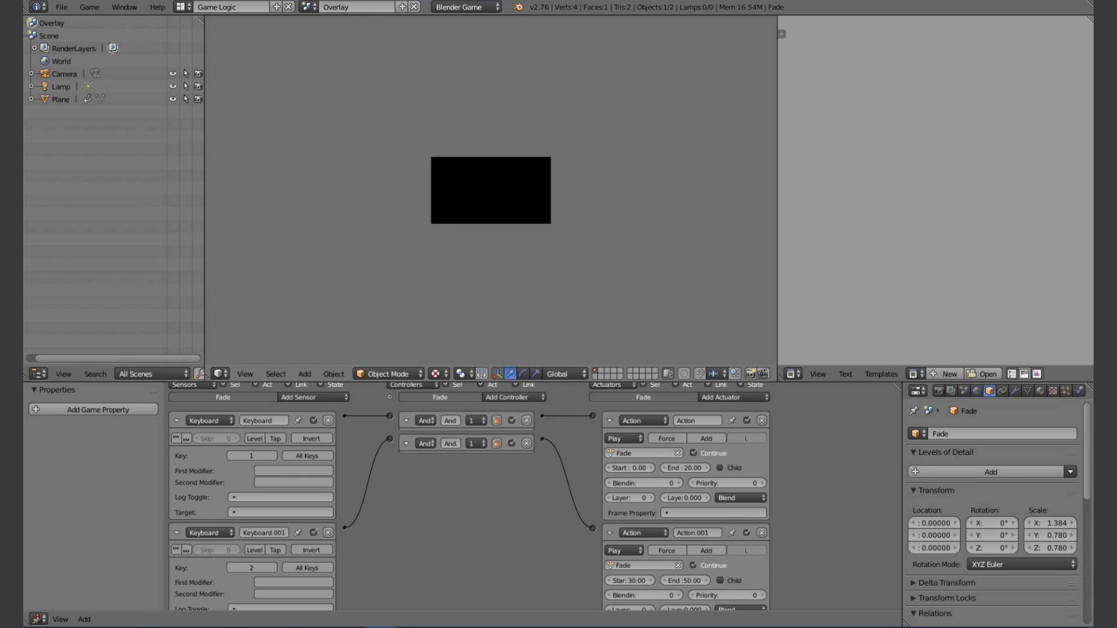
key(1)
key(2)
key(1)
key(2)
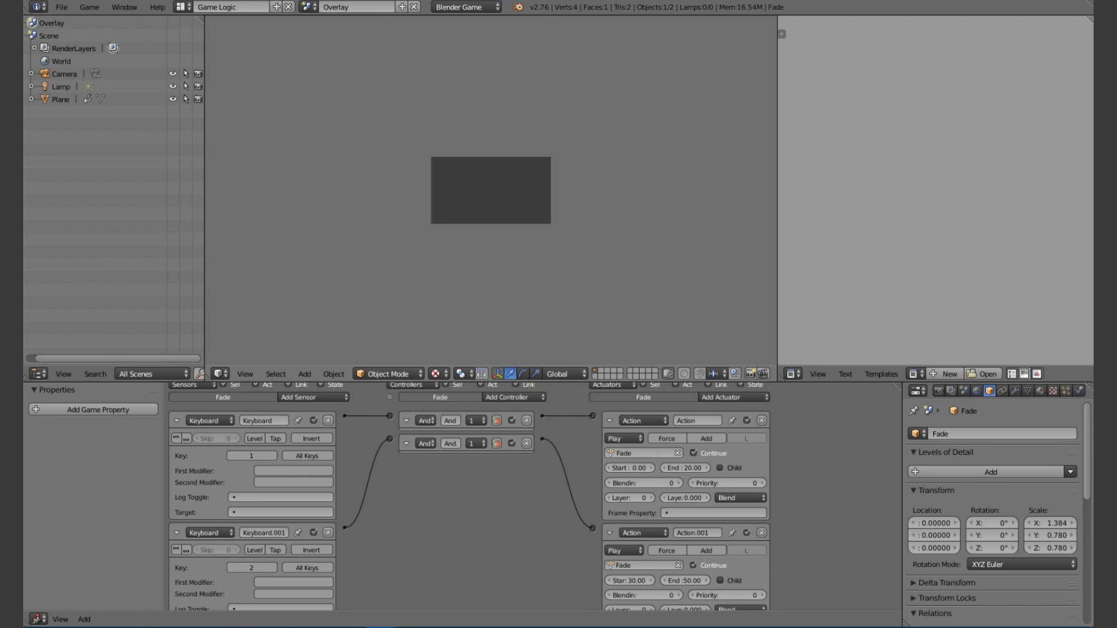
key(1)
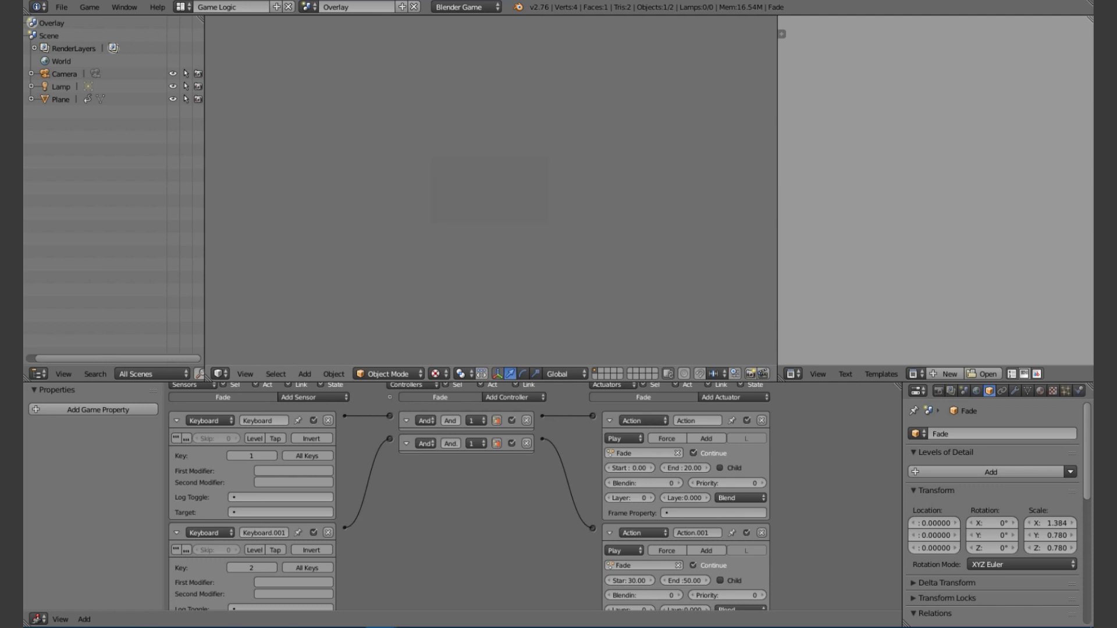
key(Escape)
- Look through the camera at full size, retest the 1/2 fades, then delete the first Keyboard sensor
click(245, 374)
click(262, 327)
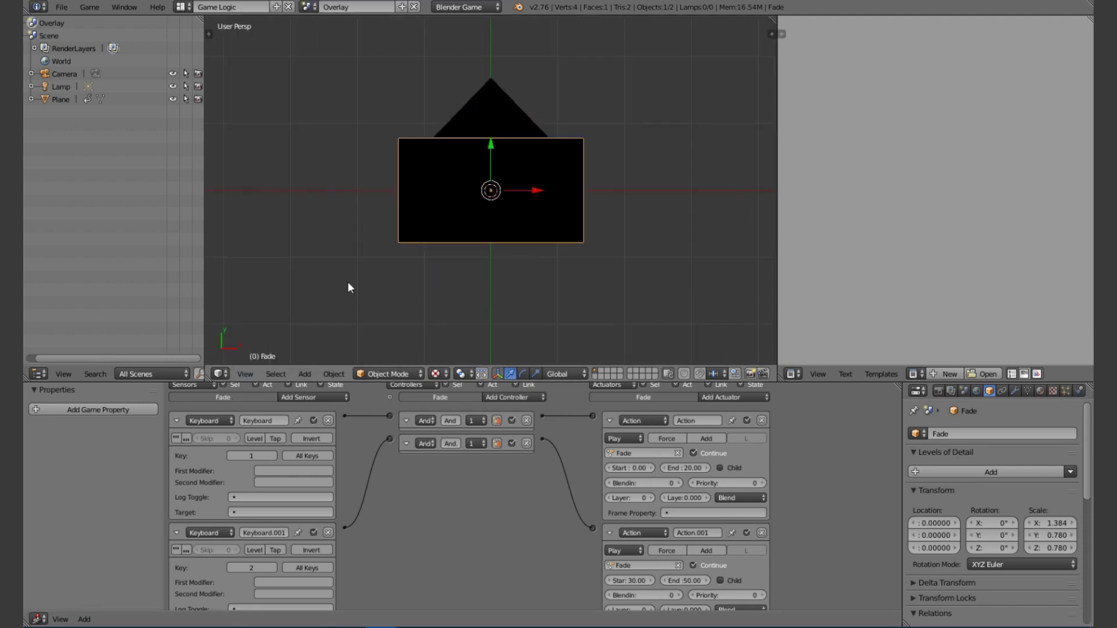
key(KP_0)
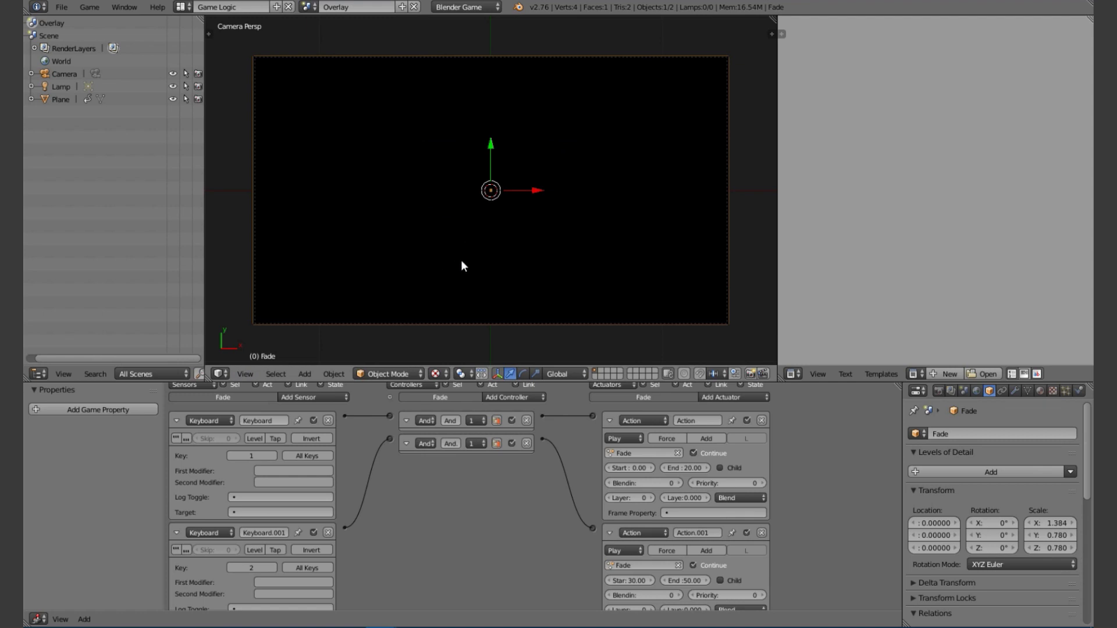
key(Home)
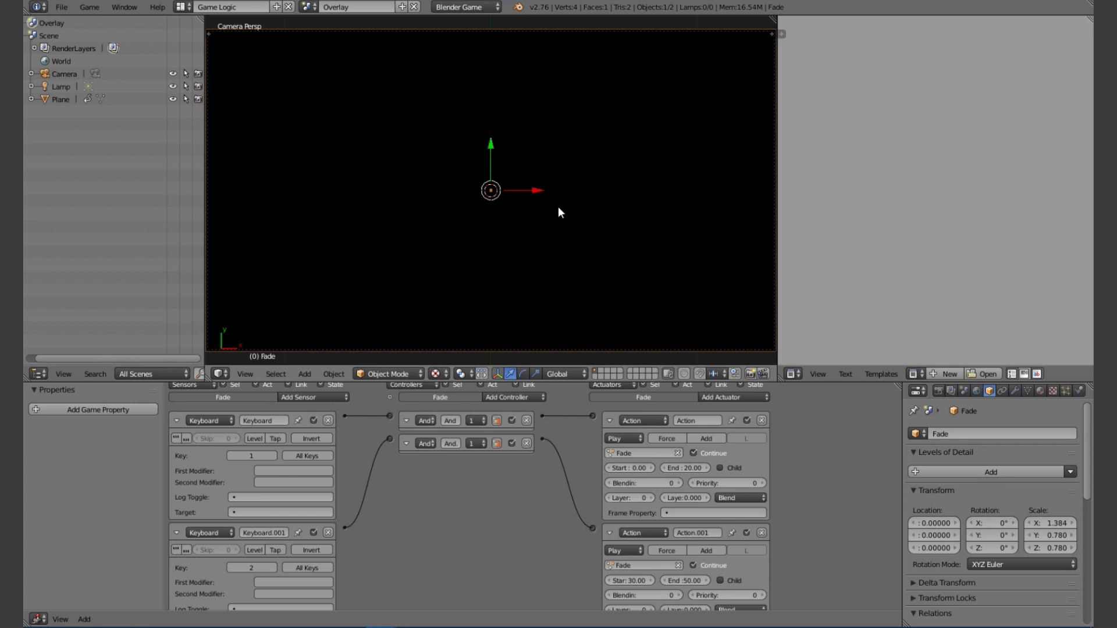
key(p)
key(1)
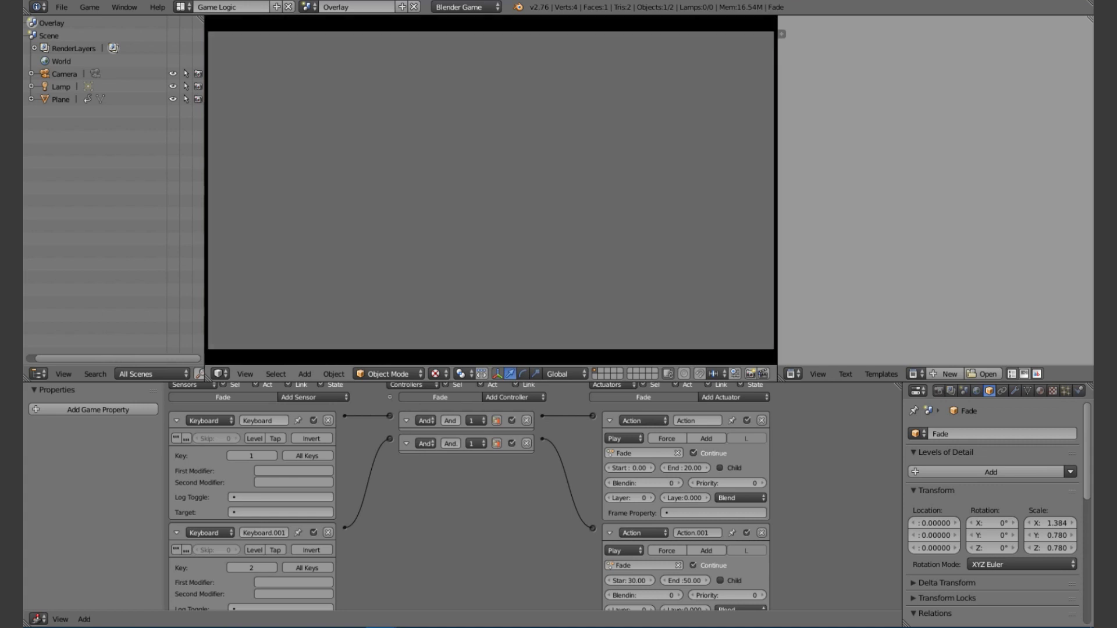
key(2)
key(Escape)
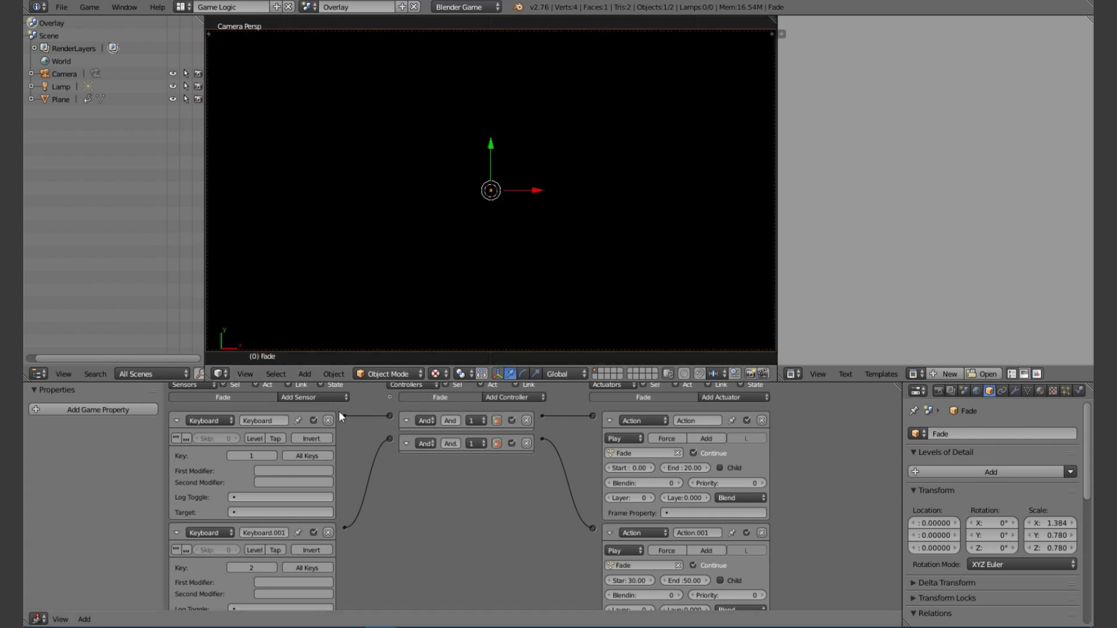
click(325, 420)
- Delete the second Keyboard sensor, add two Message sensors, and wire the second to its controller
click(326, 420)
click(326, 402)
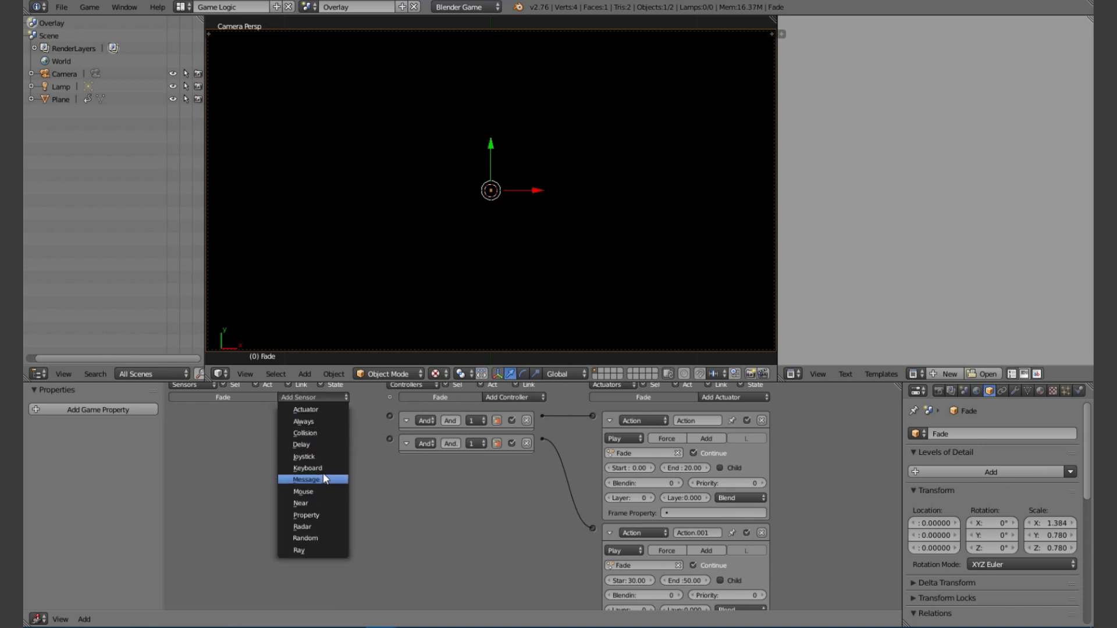
click(323, 476)
click(322, 399)
click(331, 479)
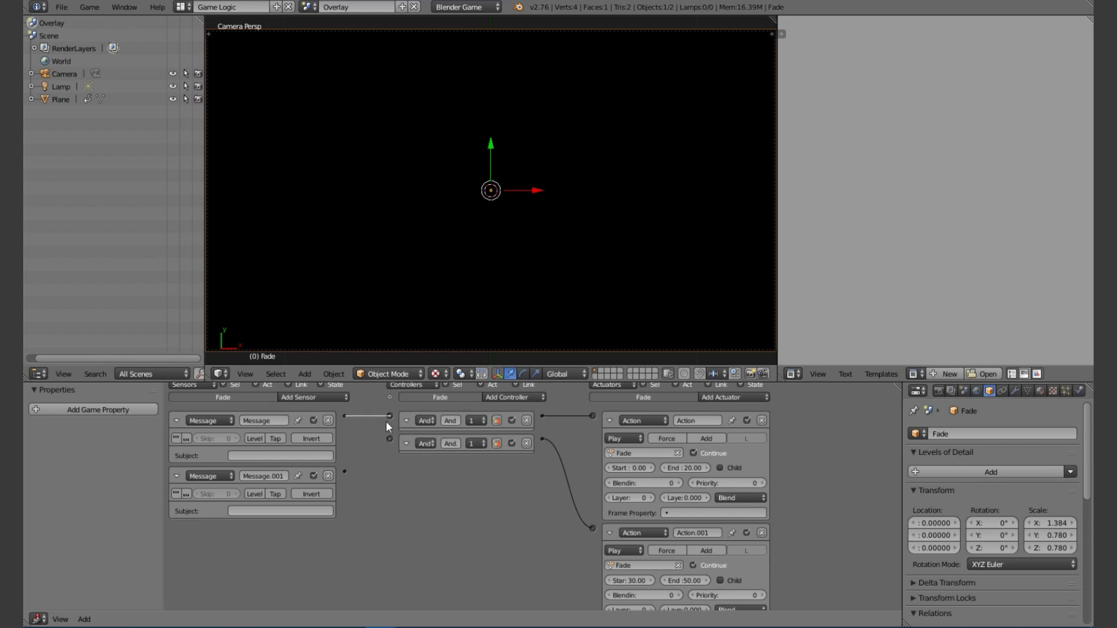
drag(392, 441, 391, 440)
- Set the two Message sensors' subjects to 'fade in' and 'fade out'
click(290, 454)
text(fadein)
key(Left)
key(Left)
key(ctrl+a)
key(ctrl+c)
click(295, 515)
key(ctrl+v)
key(ctrl+a)
text(out)
key(Return)
scroll(586, 553, down, 2)
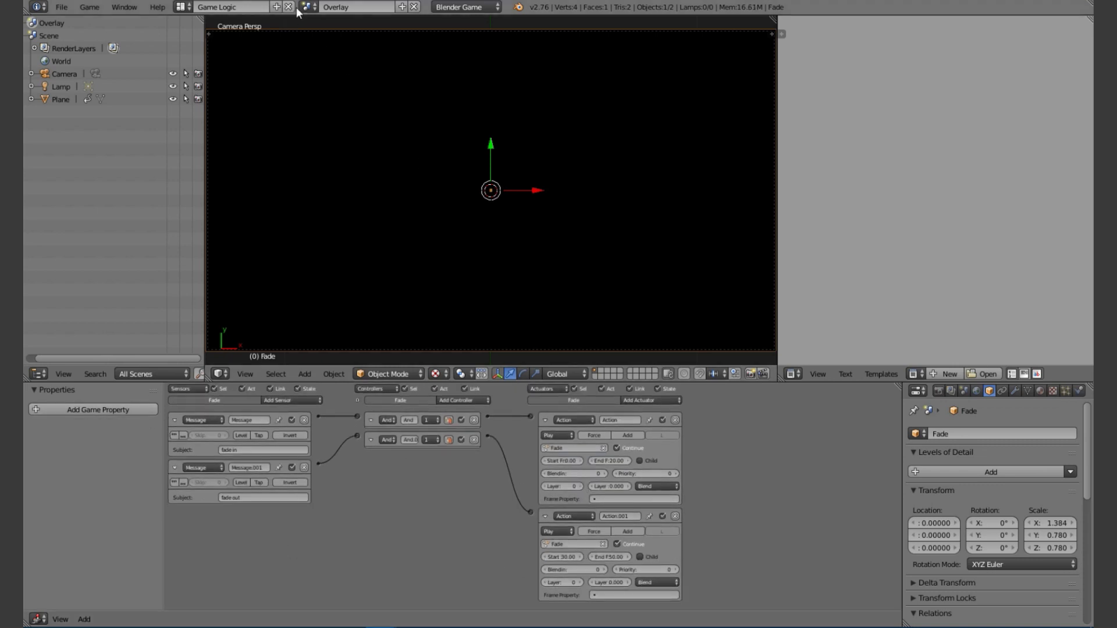
click(314, 6)
- Switch to the main Scene and give the Camera a collapsed Always sensor
click(326, 37)
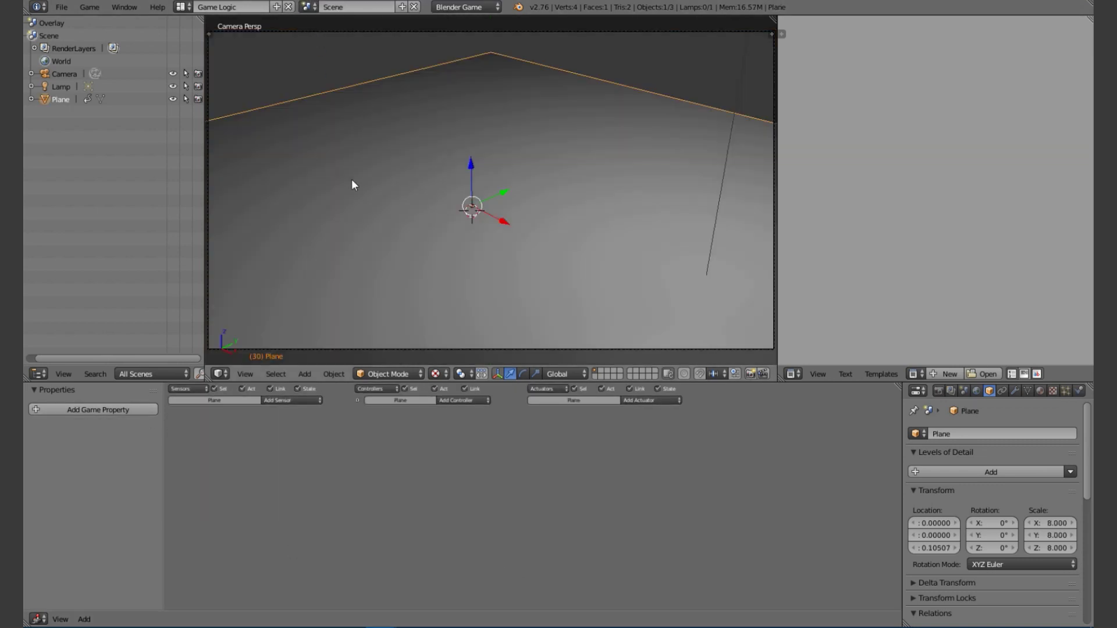
scroll(303, 400, up, 1)
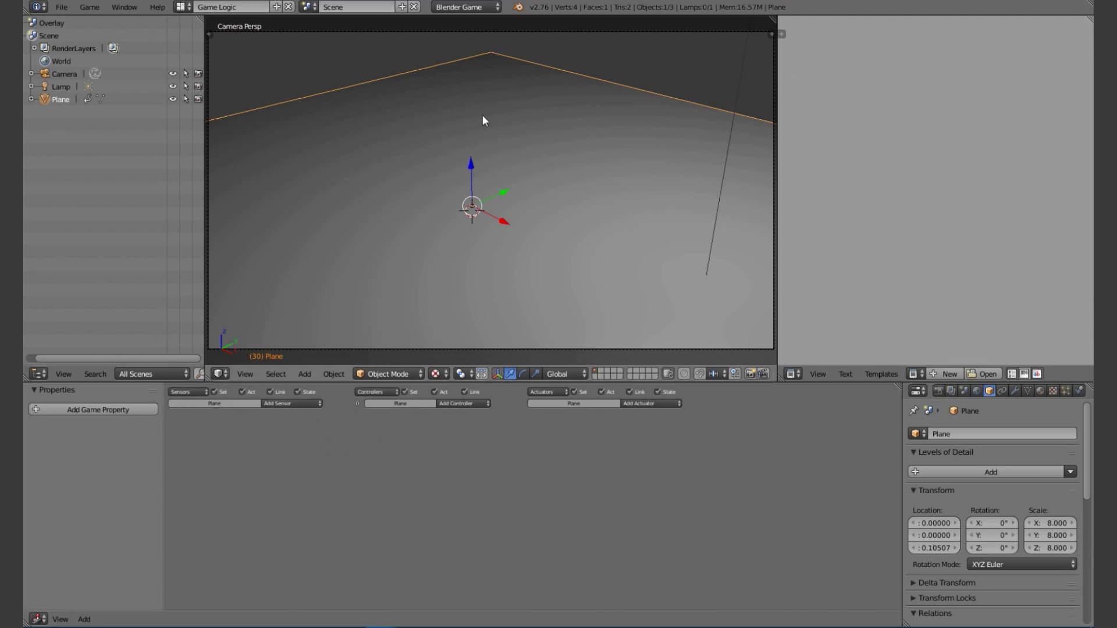
right_click(567, 348)
click(291, 403)
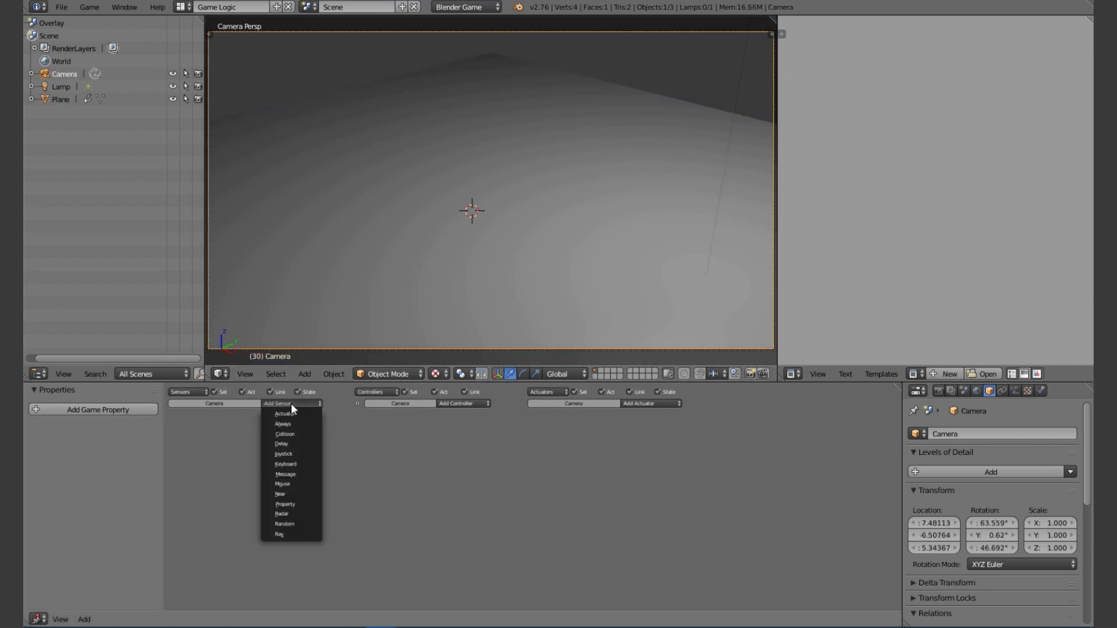
click(303, 423)
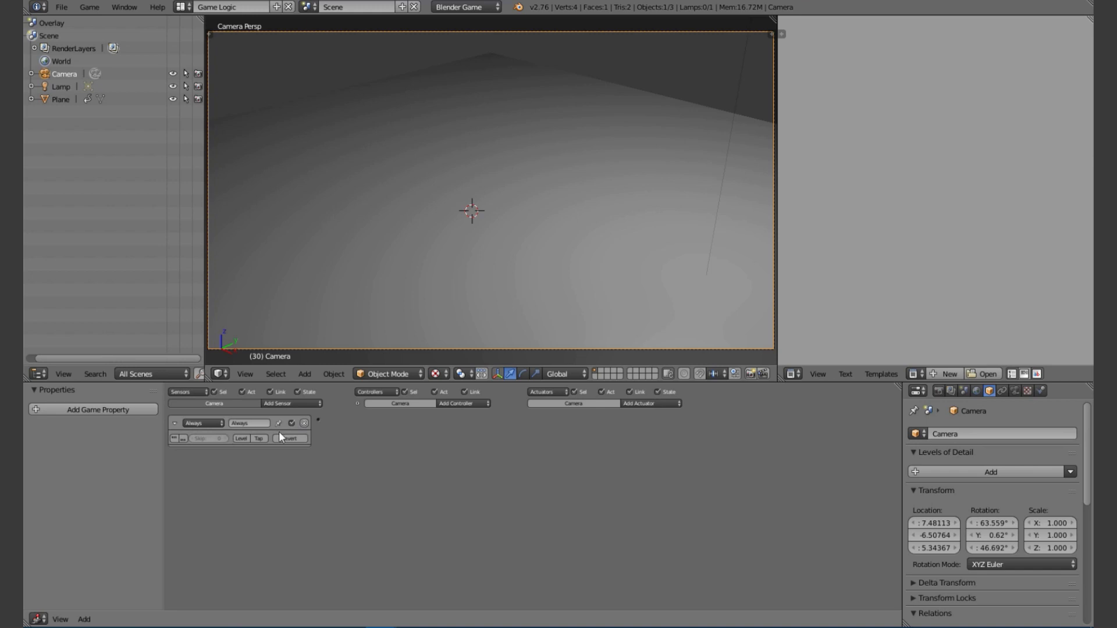
click(190, 424)
click(172, 421)
click(174, 423)
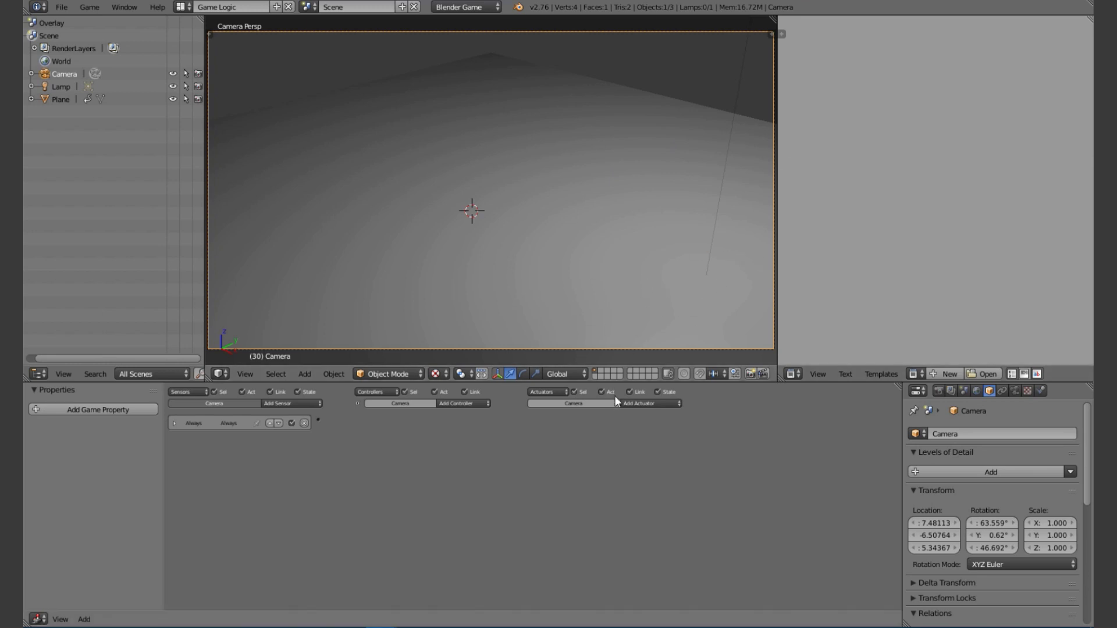
click(661, 404)
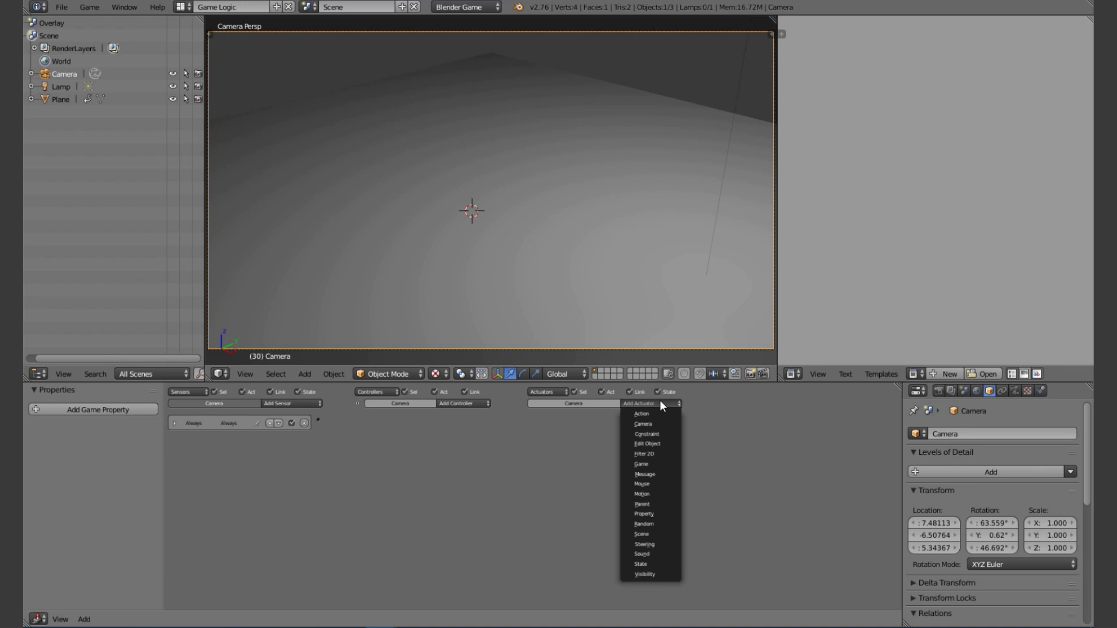
- Add a Scene actuator to the Camera set to Add Overlay Scene with the Overlay scene
click(692, 449)
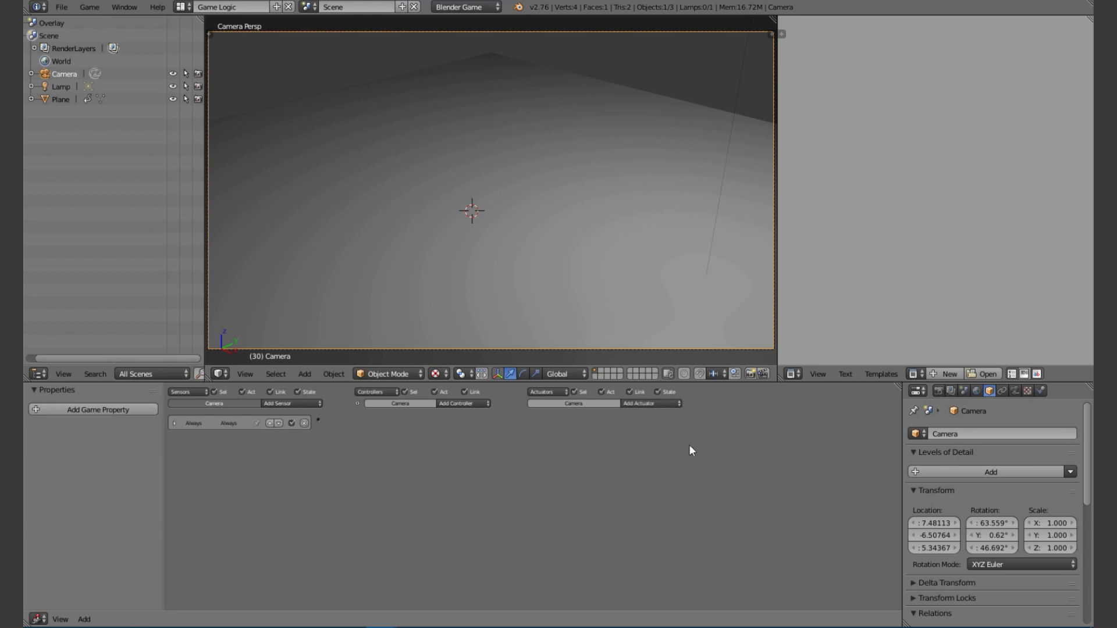
click(651, 404)
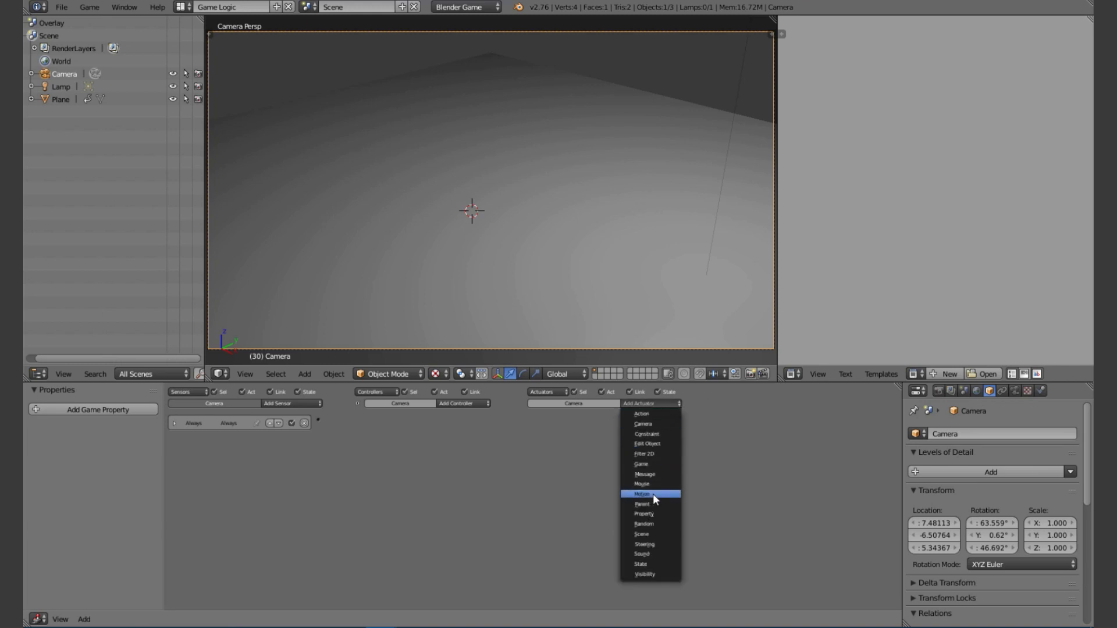
click(642, 534)
click(642, 438)
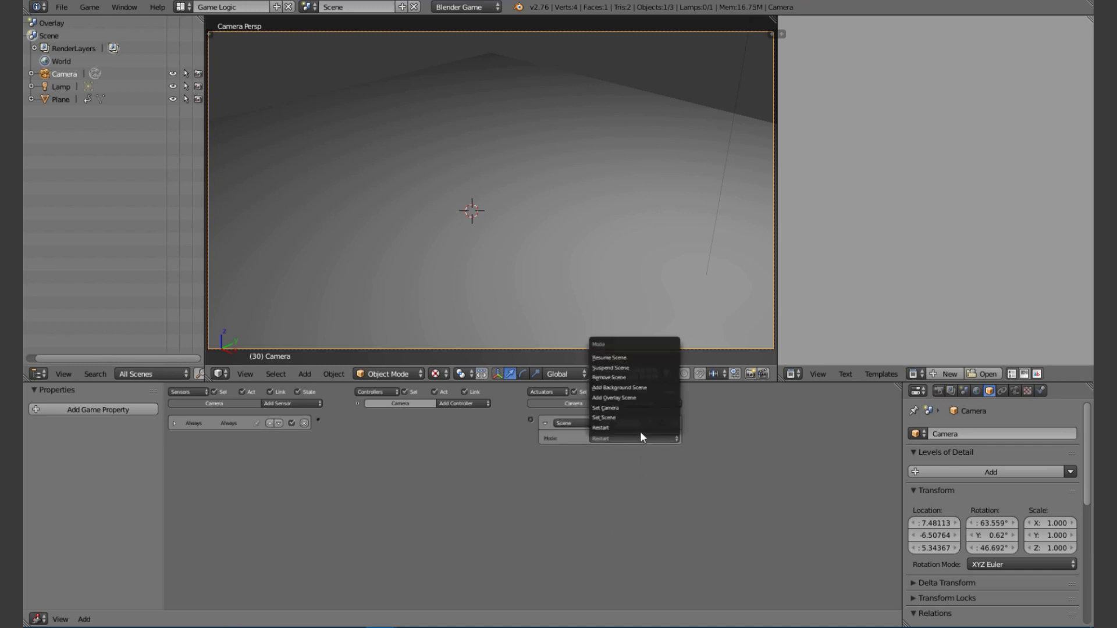
click(655, 388)
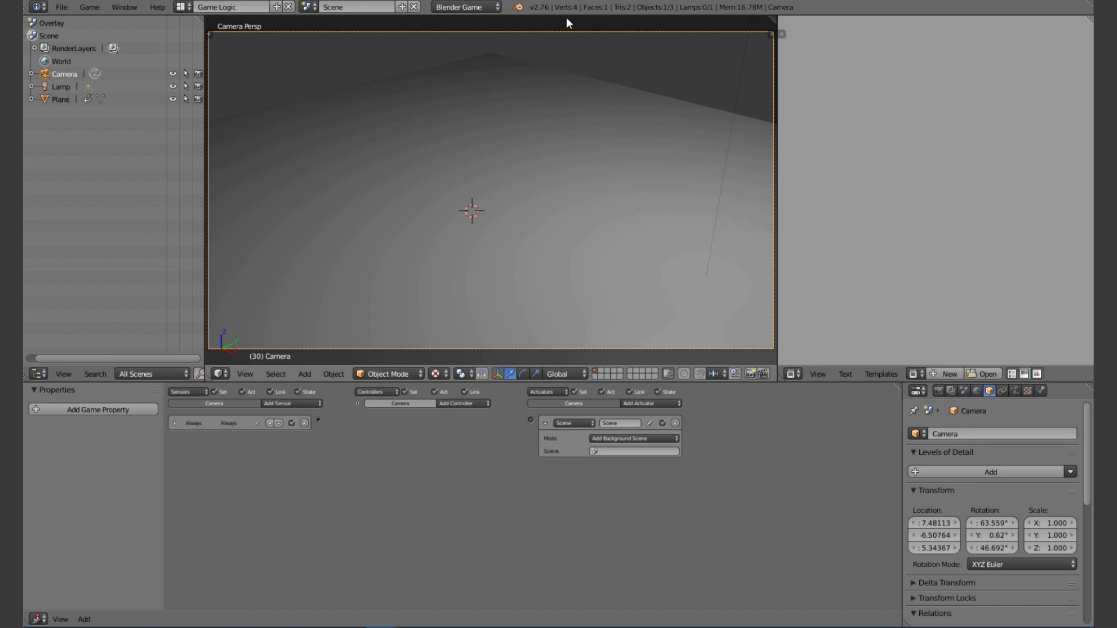
click(624, 438)
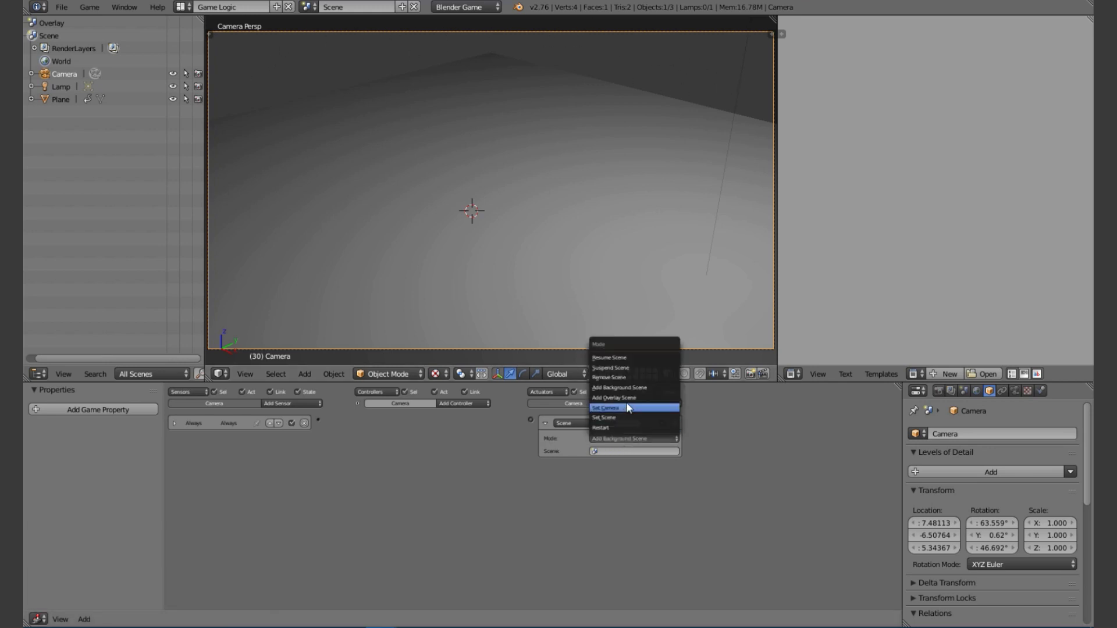
click(634, 397)
click(644, 452)
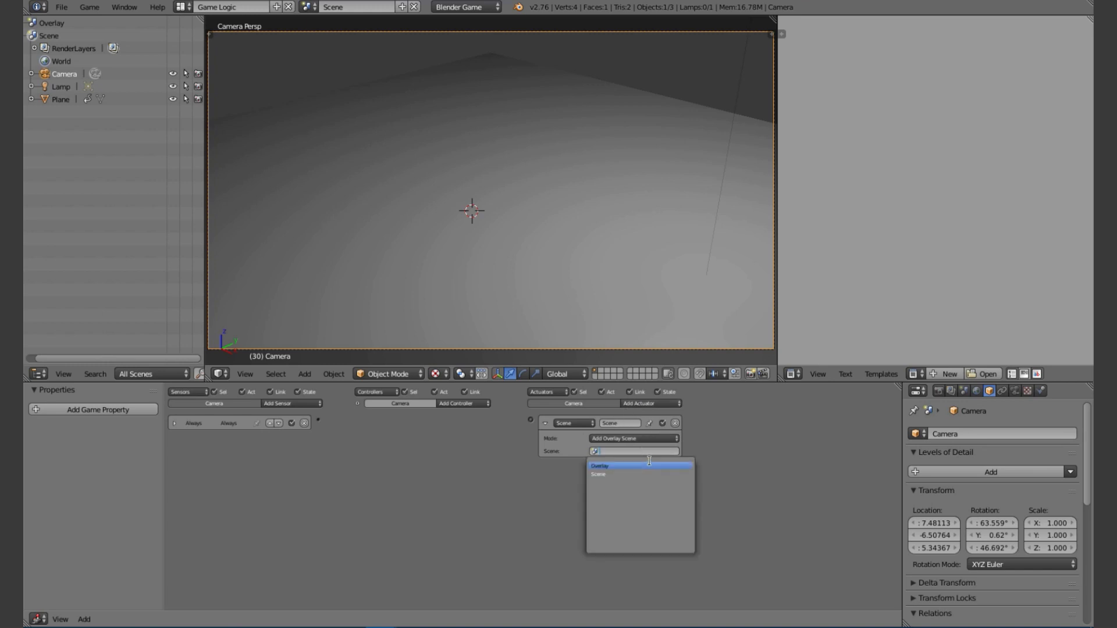
click(640, 466)
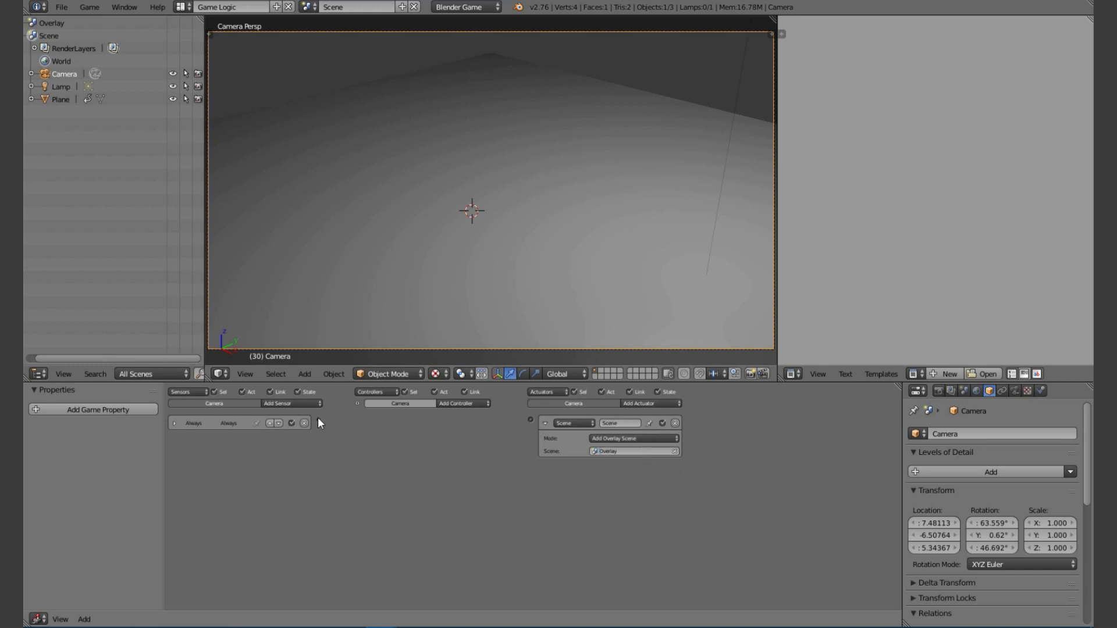
- Wire the Always sensor to the Scene actuator and test-run the game
drag(317, 418, 530, 419)
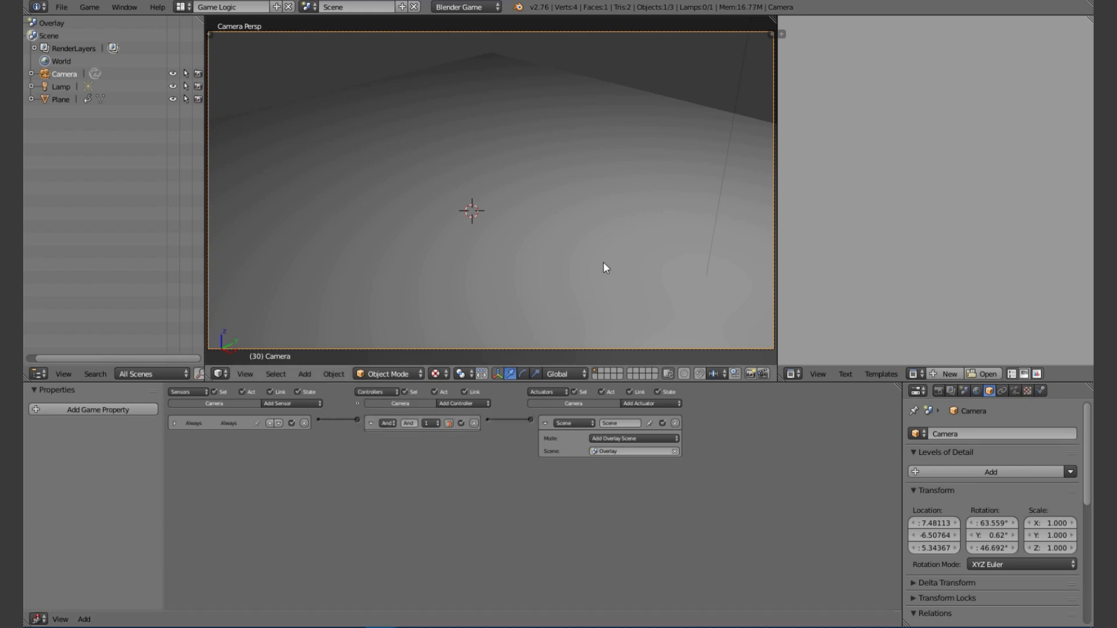
key(p)
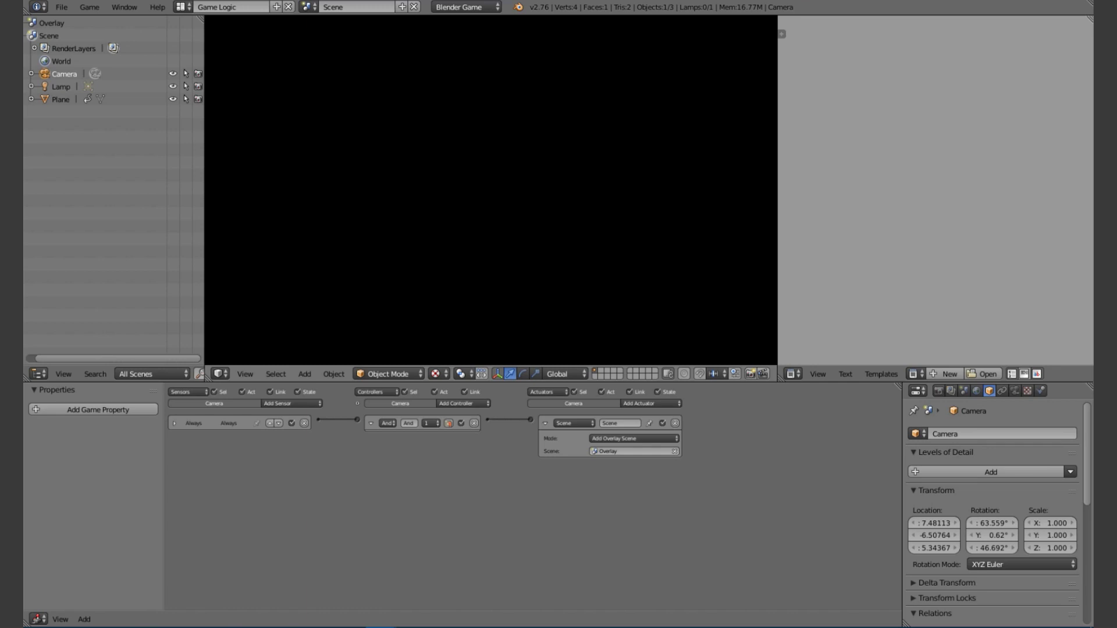
key(Escape)
click(307, 7)
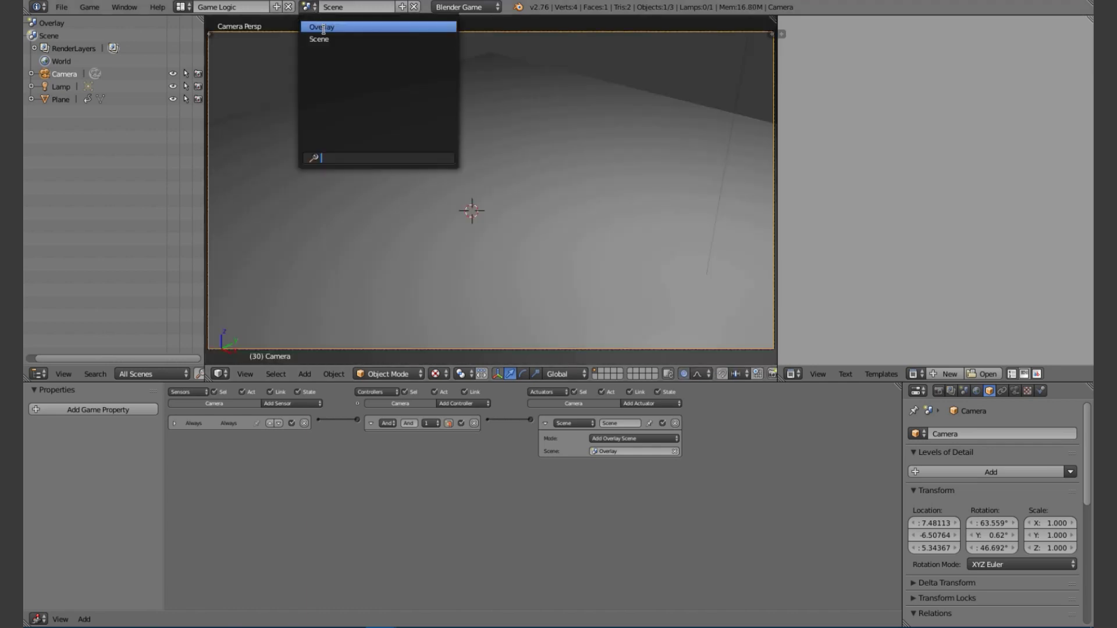
- In the Overlay scene, give the Fade action a fake user and unlink it from the Fade object
click(337, 27)
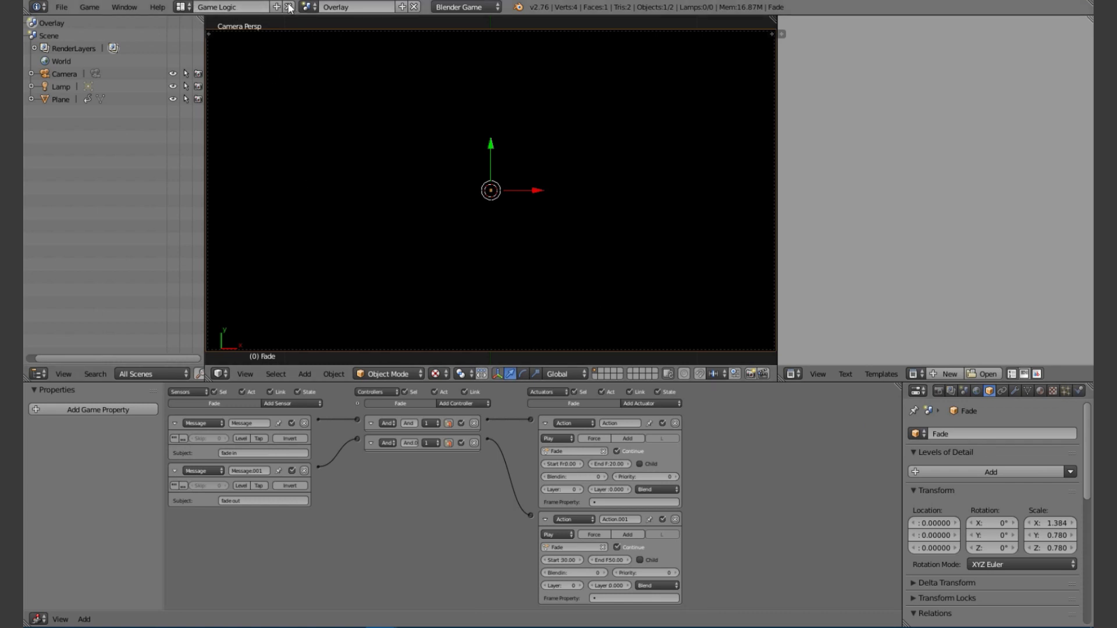
click(183, 7)
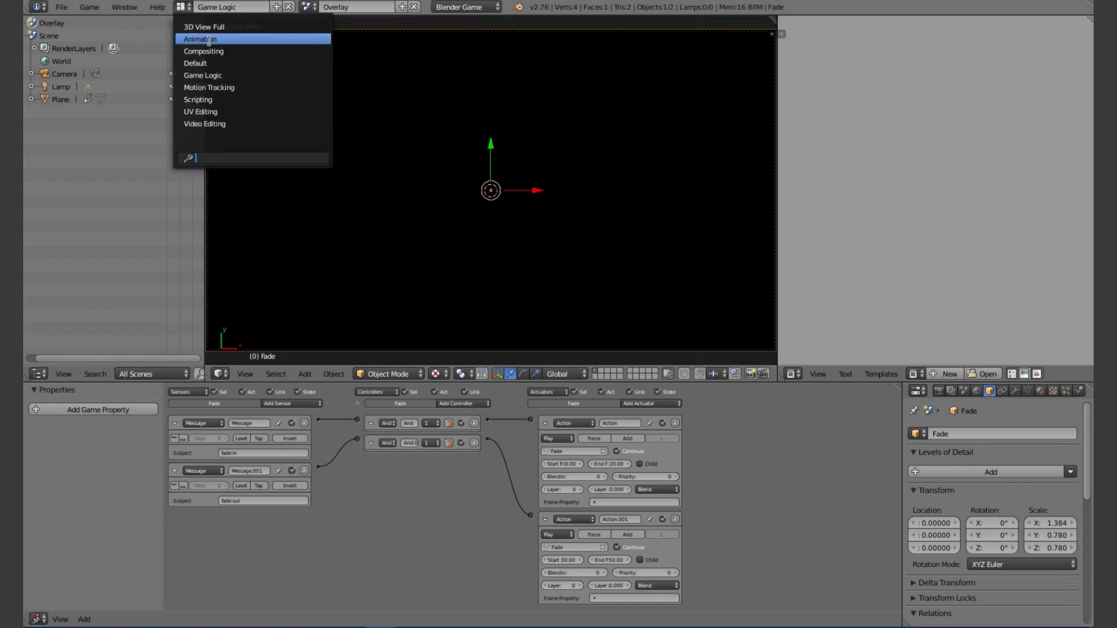
click(209, 39)
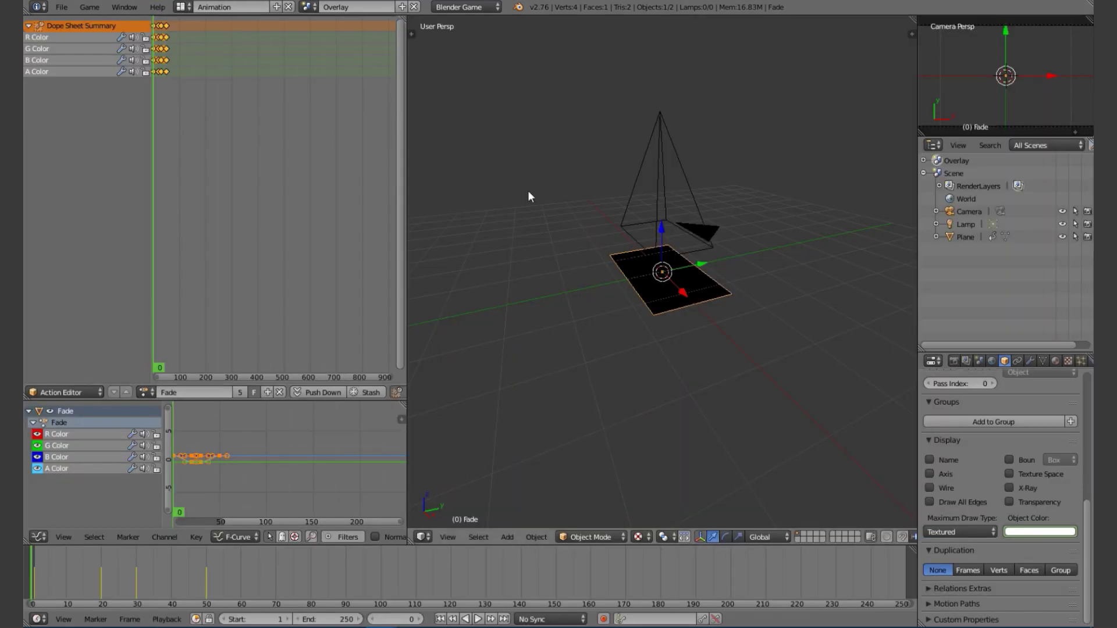
click(253, 392)
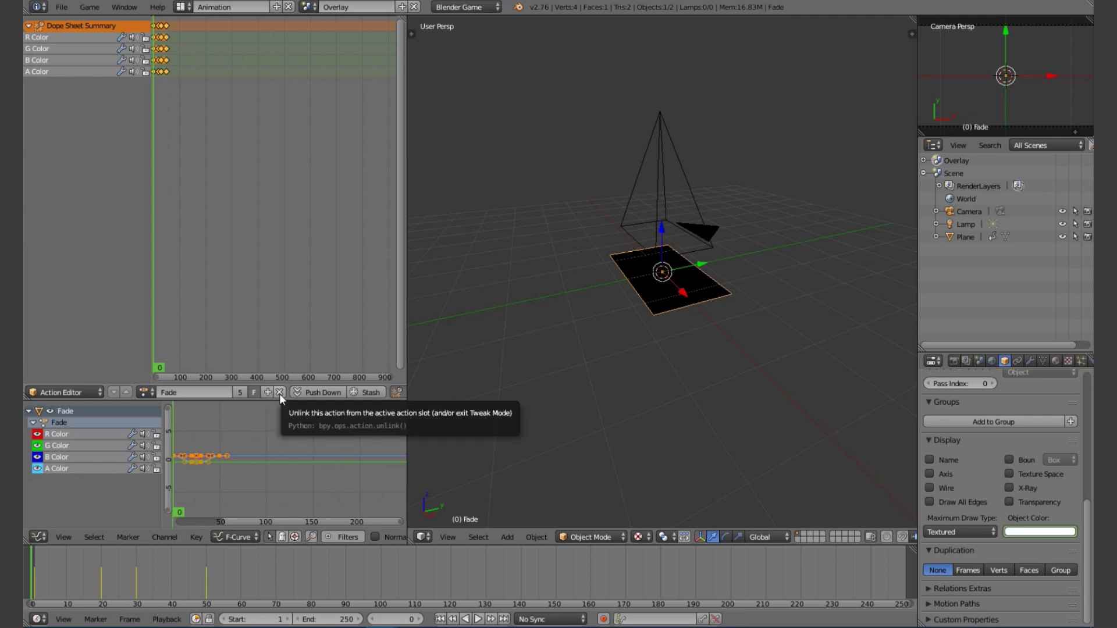
click(279, 393)
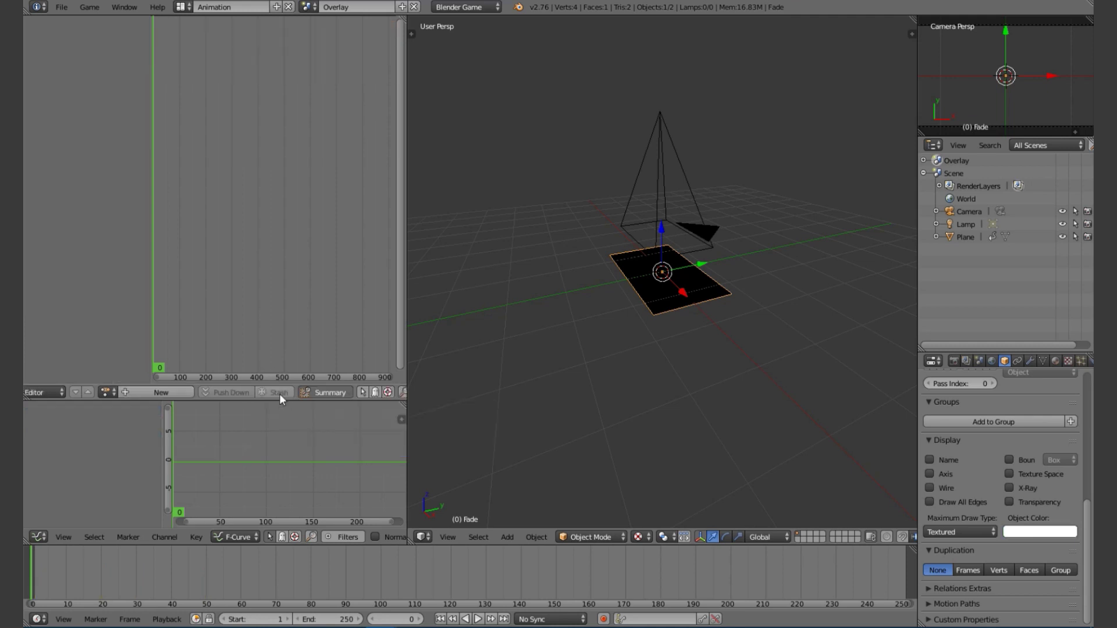
click(182, 12)
click(218, 75)
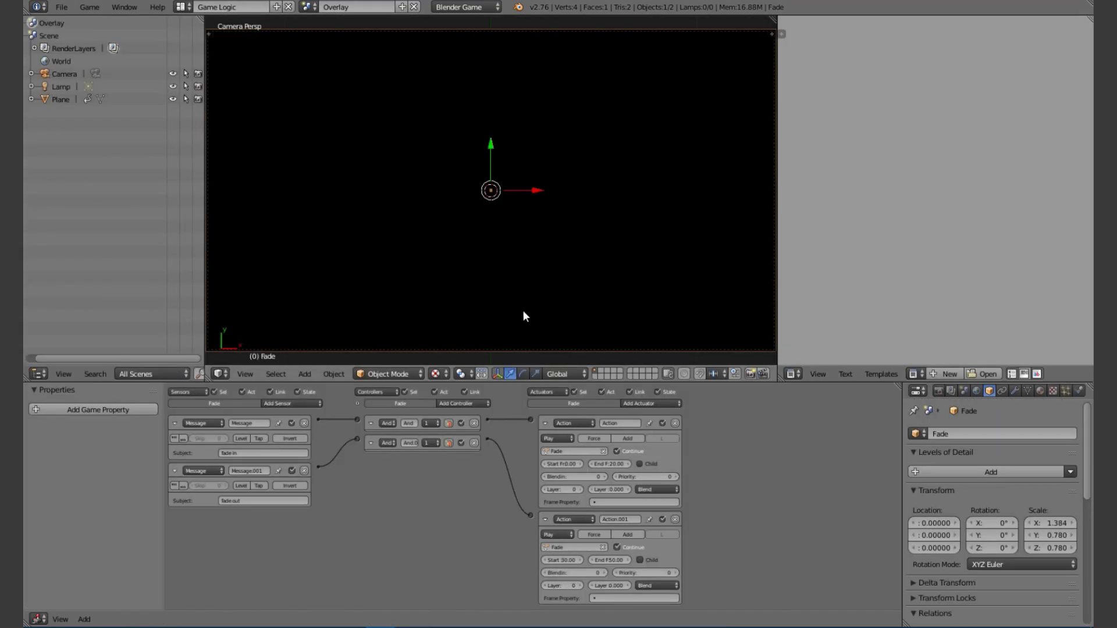
- Drag the Fade plane's object colour alpha down to 0, then return to the main Scene
click(1041, 390)
scroll(1009, 477, down, 10)
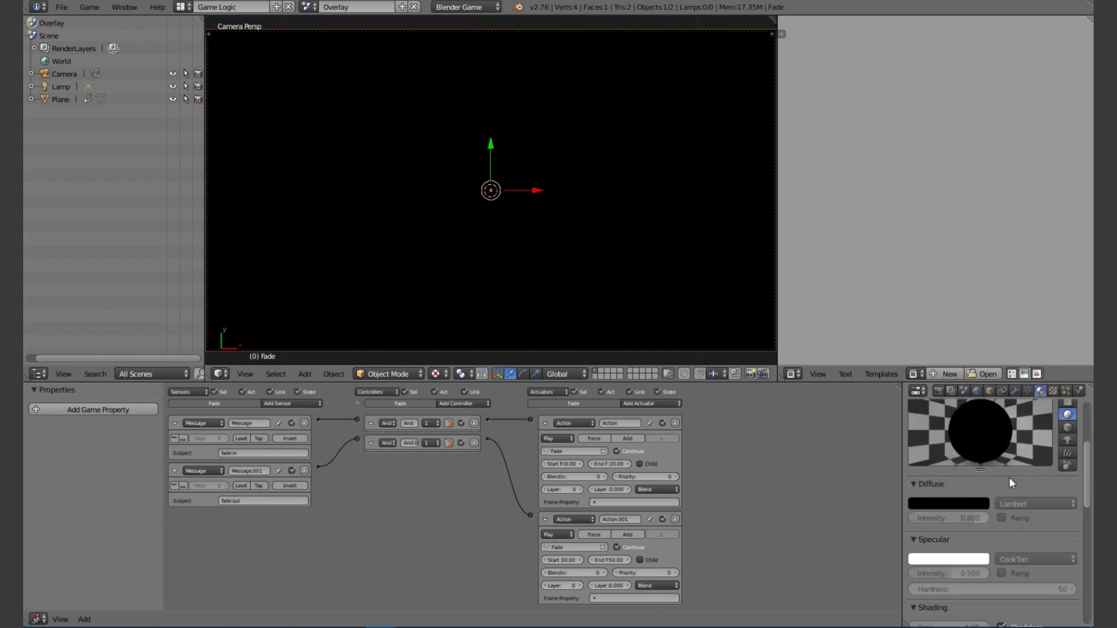
click(989, 390)
scroll(965, 501, down, 12)
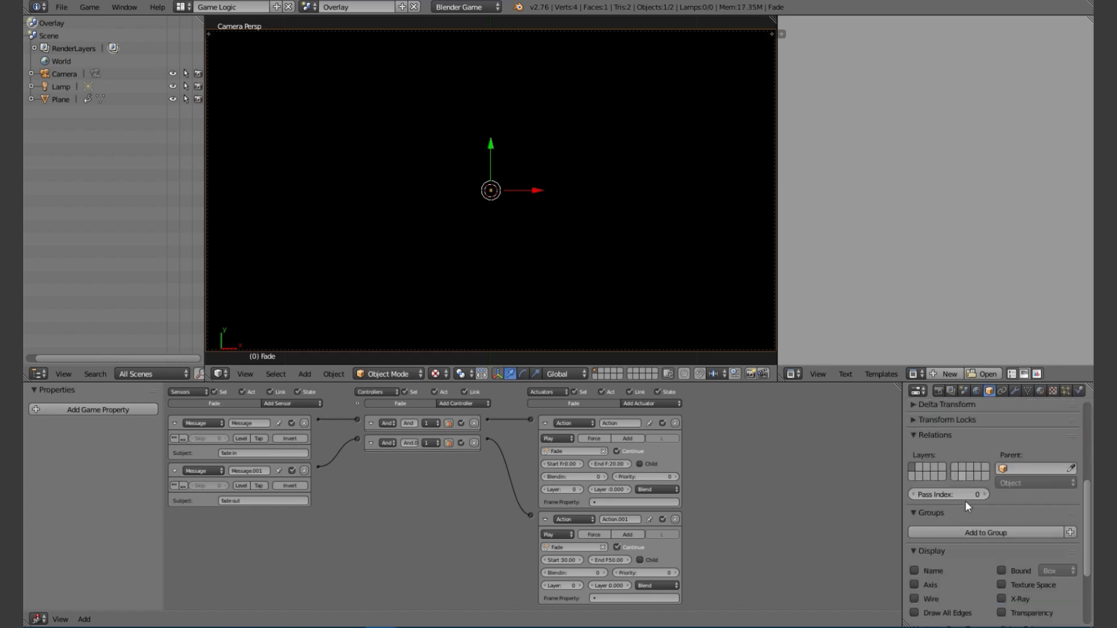
click(1040, 532)
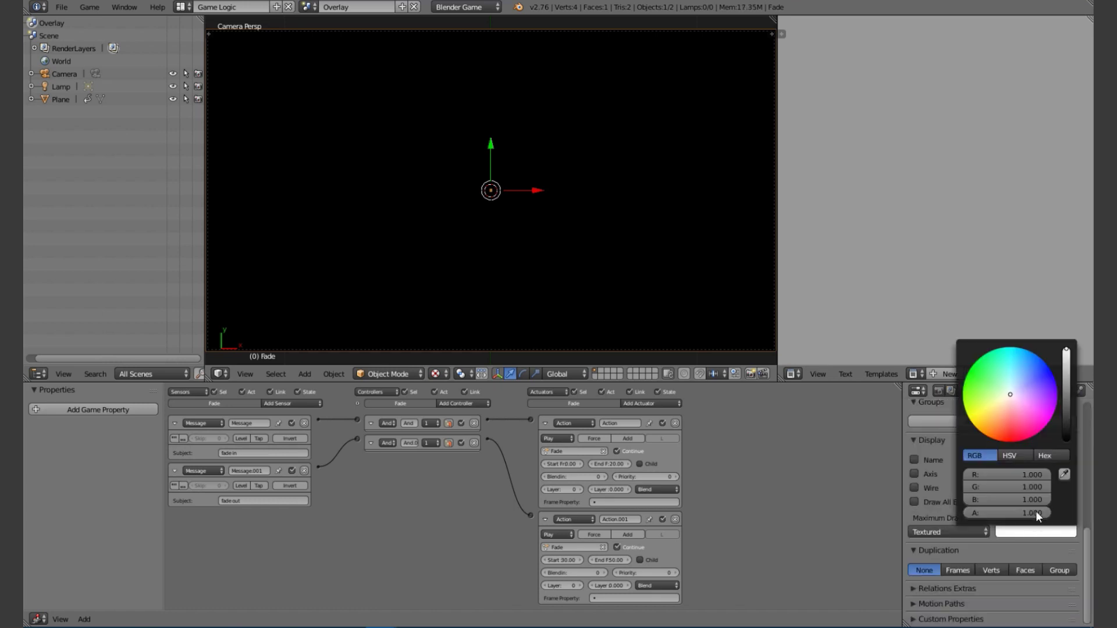
click(1036, 513)
drag(1035, 514, 1012, 513)
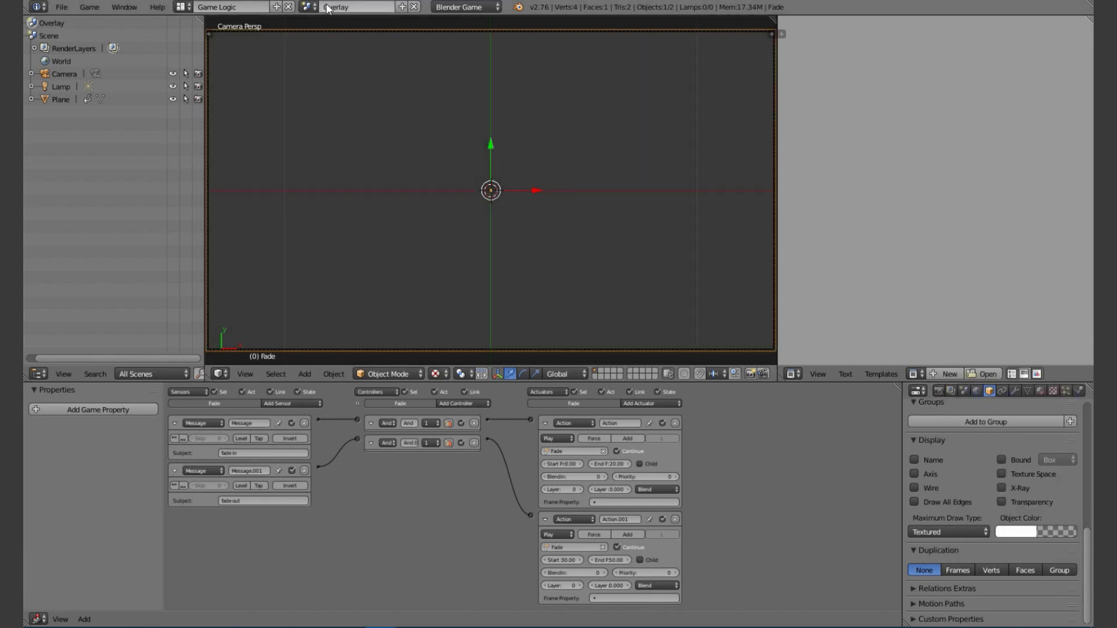
click(307, 7)
click(325, 39)
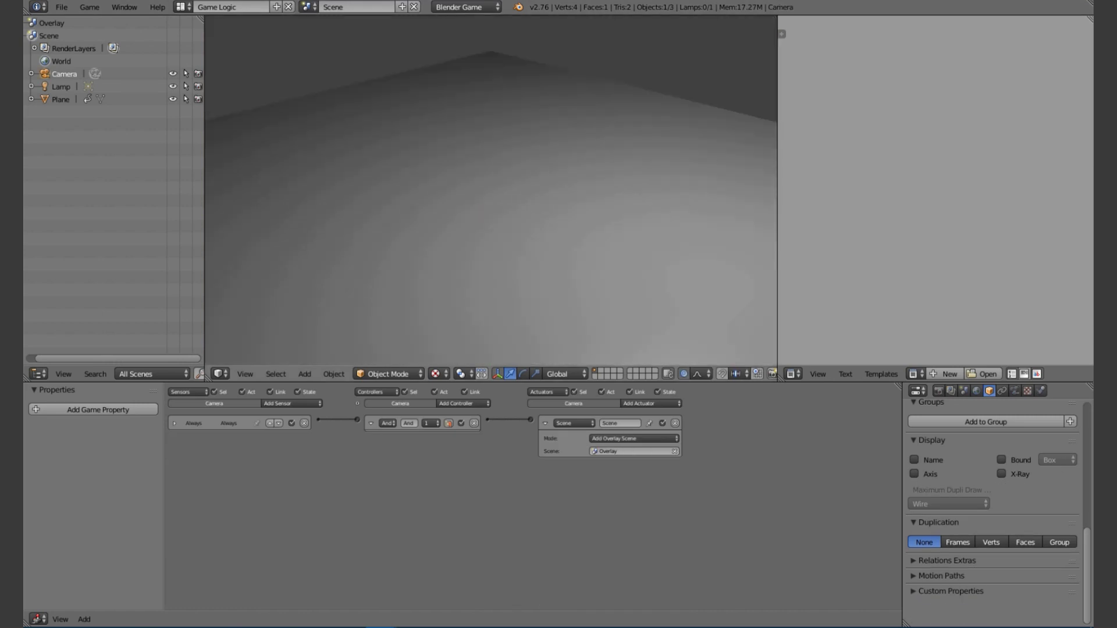
- Orbit around the main Scene to locate the camera and plane, then view through the camera
key(KP_0)
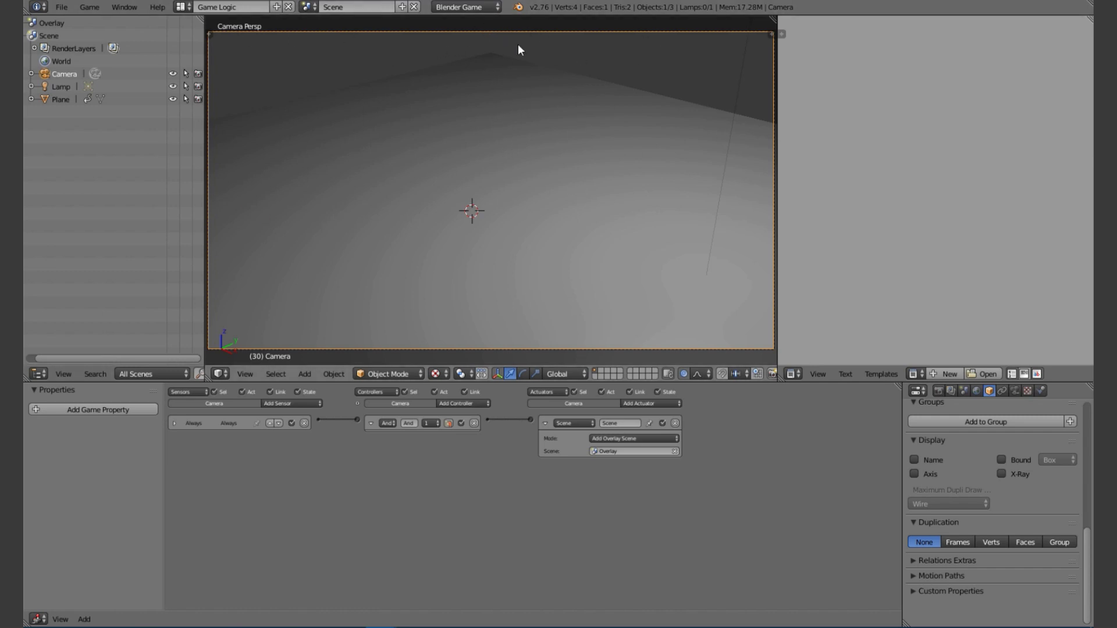
middle_drag(532, 39, 574, 61)
key(KP_5)
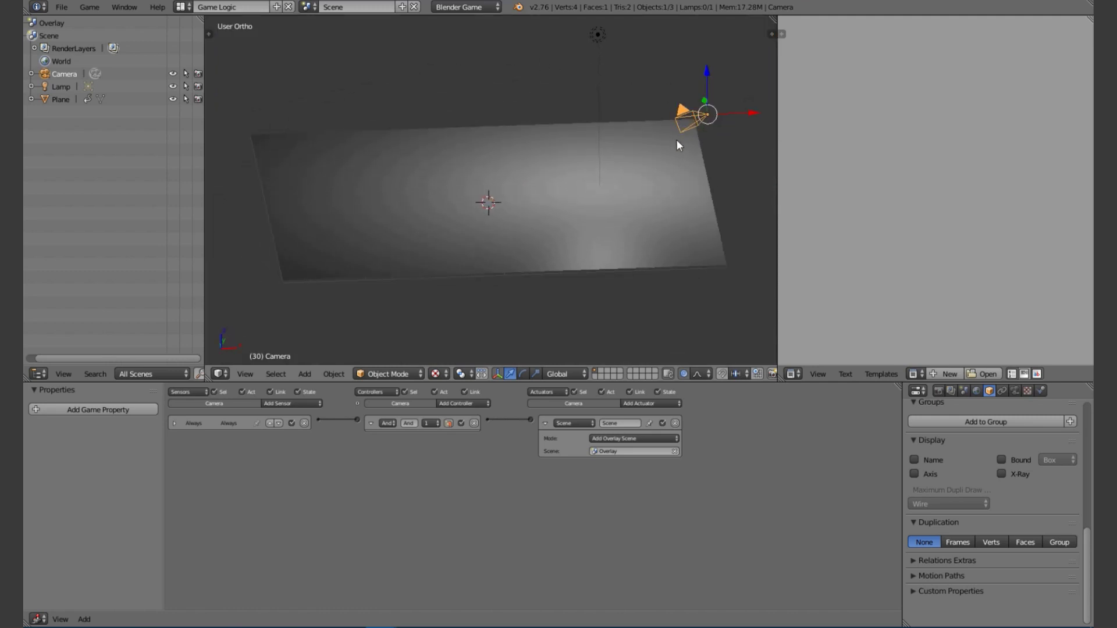
middle_drag(677, 143, 474, 234)
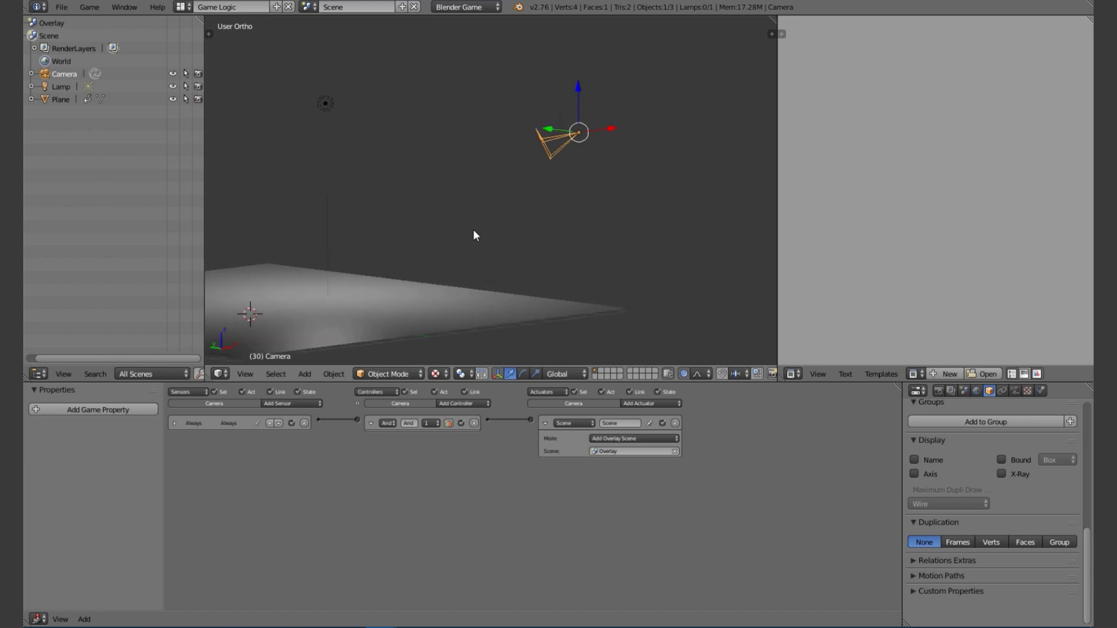
scroll(584, 211, up, 5)
middle_drag(629, 186, 487, 217)
click(247, 374)
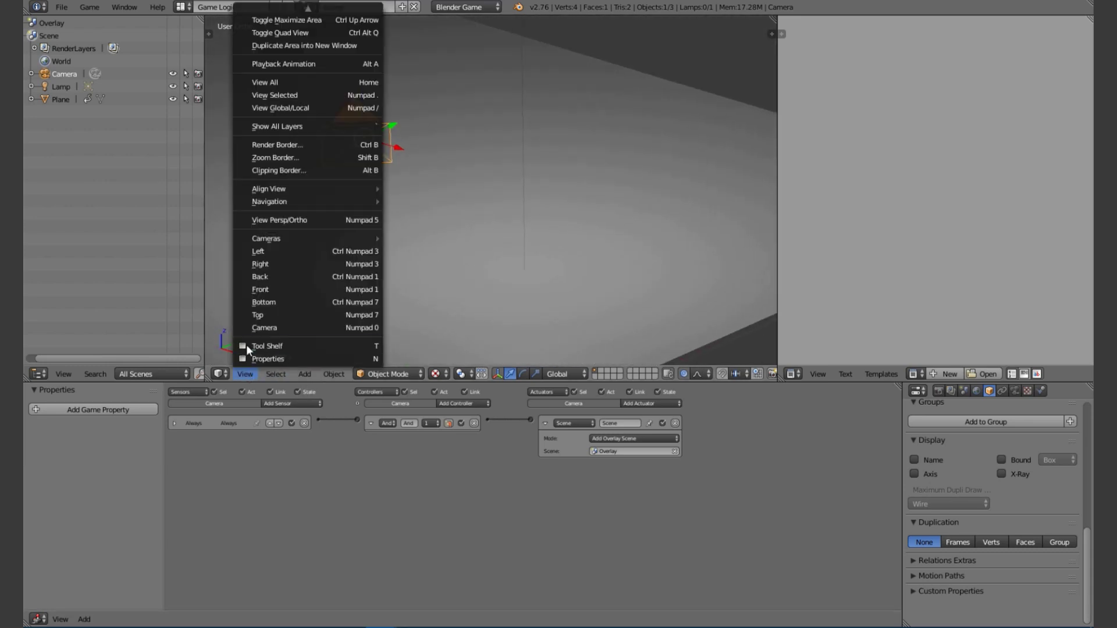
click(267, 328)
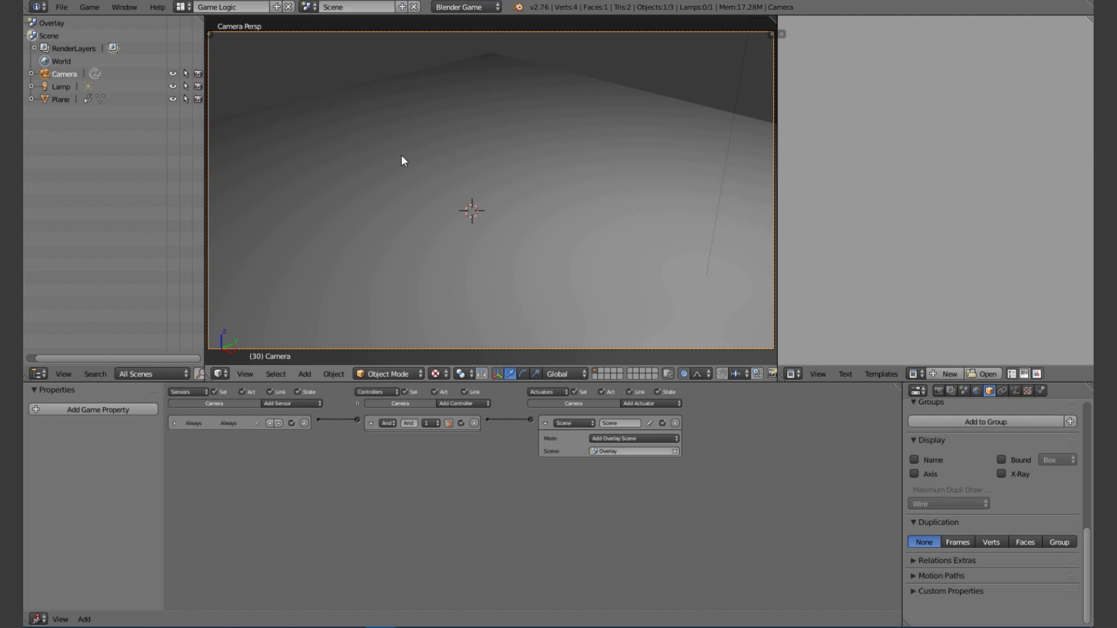
- Turn off proportional editing, switch to Overlay and back to Scene, and view through the camera again
click(684, 373)
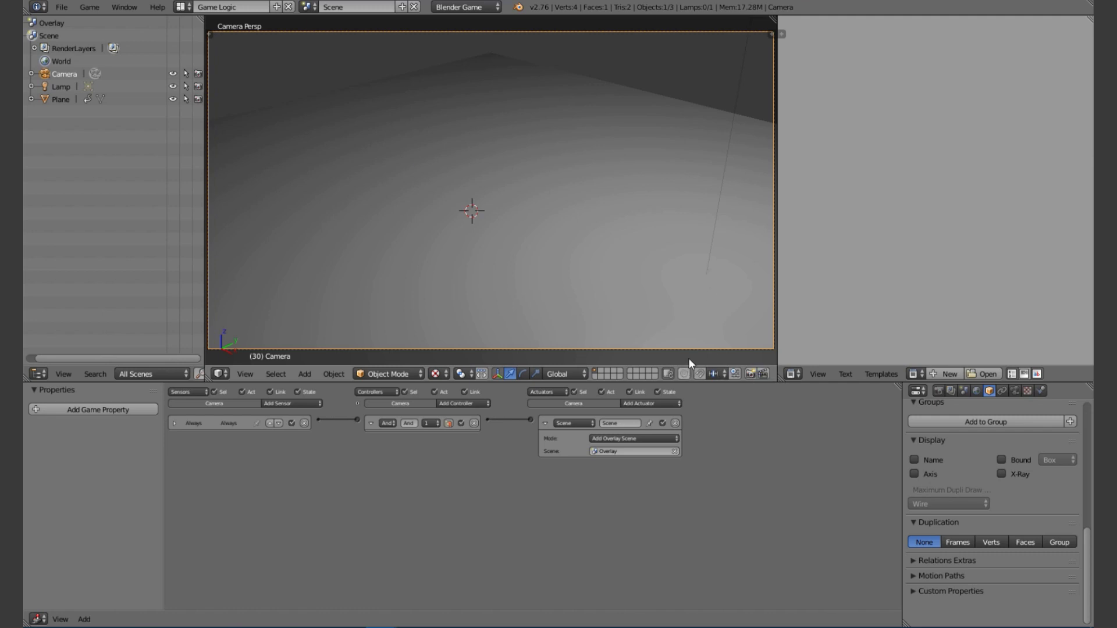
click(308, 8)
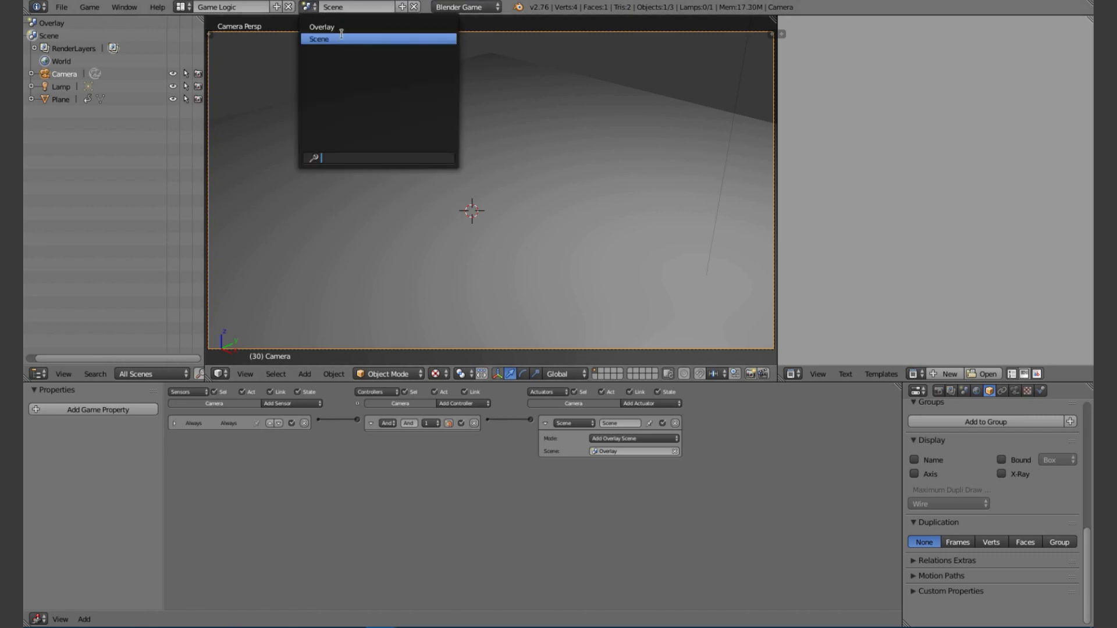
click(344, 28)
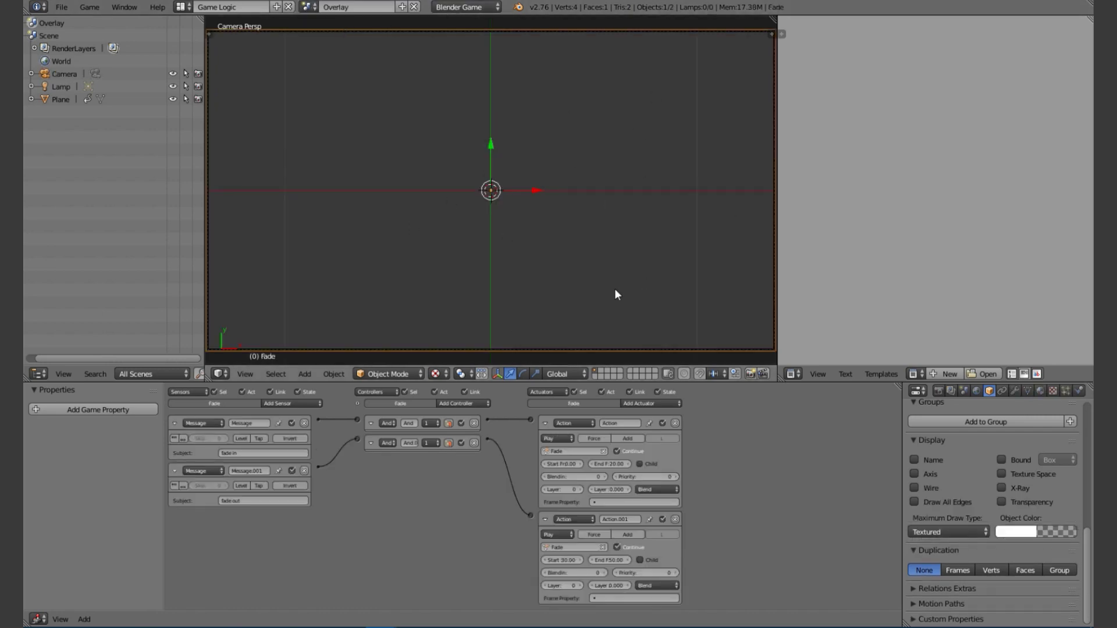
click(313, 8)
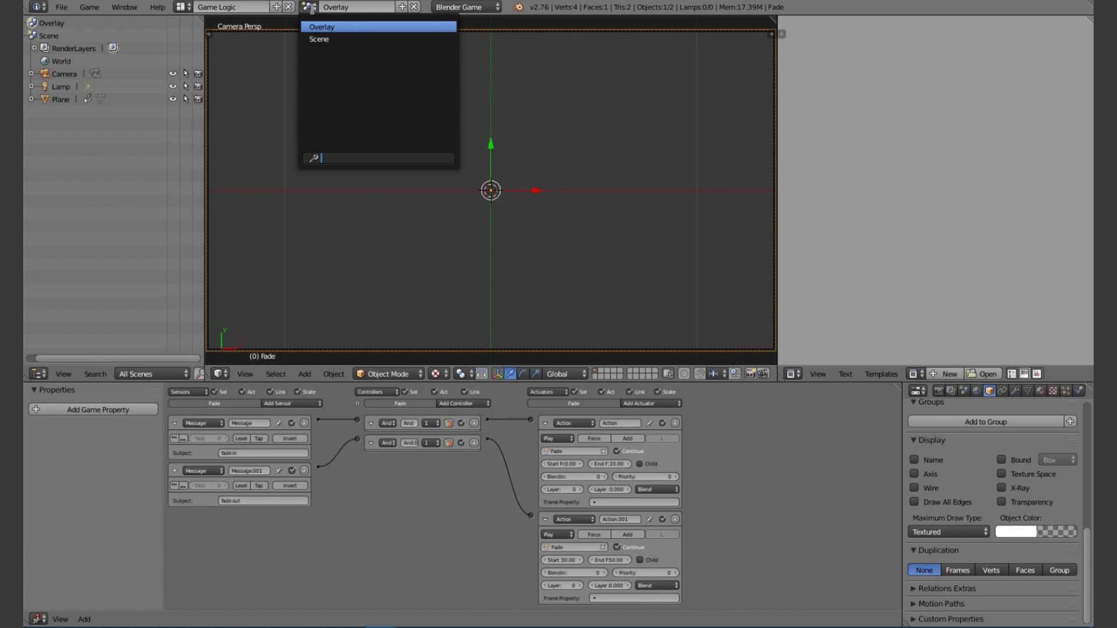
click(326, 39)
middle_drag(533, 249, 470, 286)
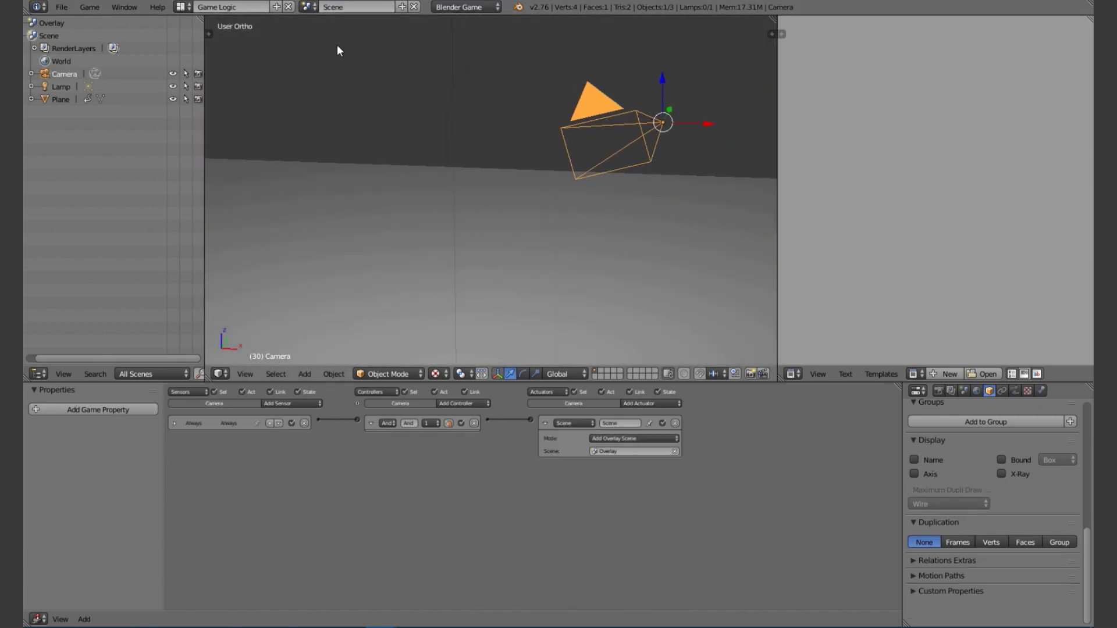
click(238, 376)
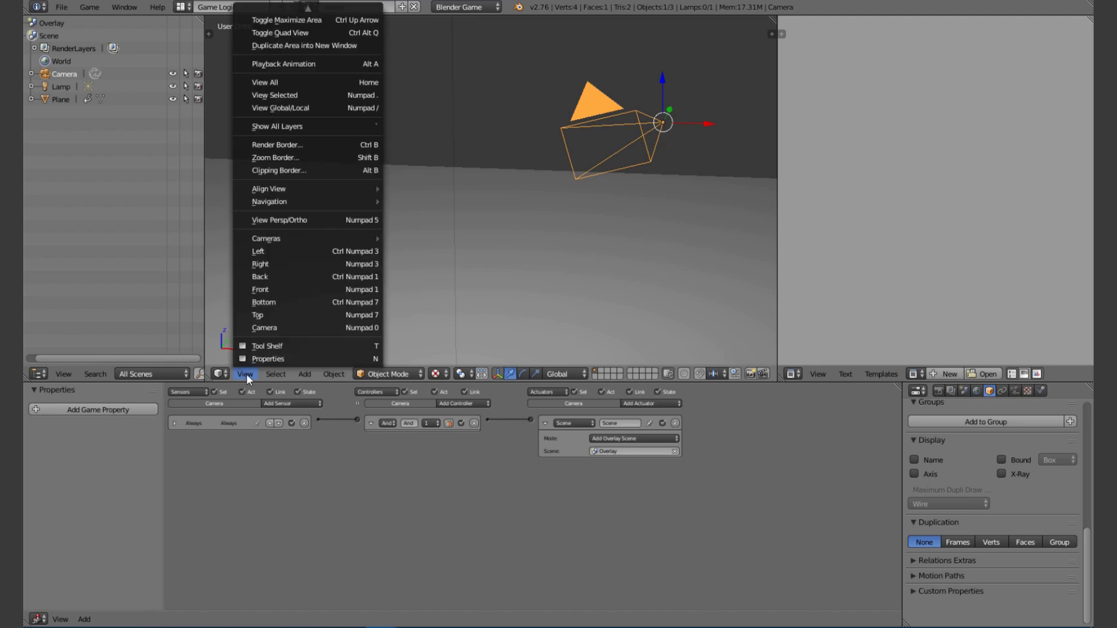
click(272, 329)
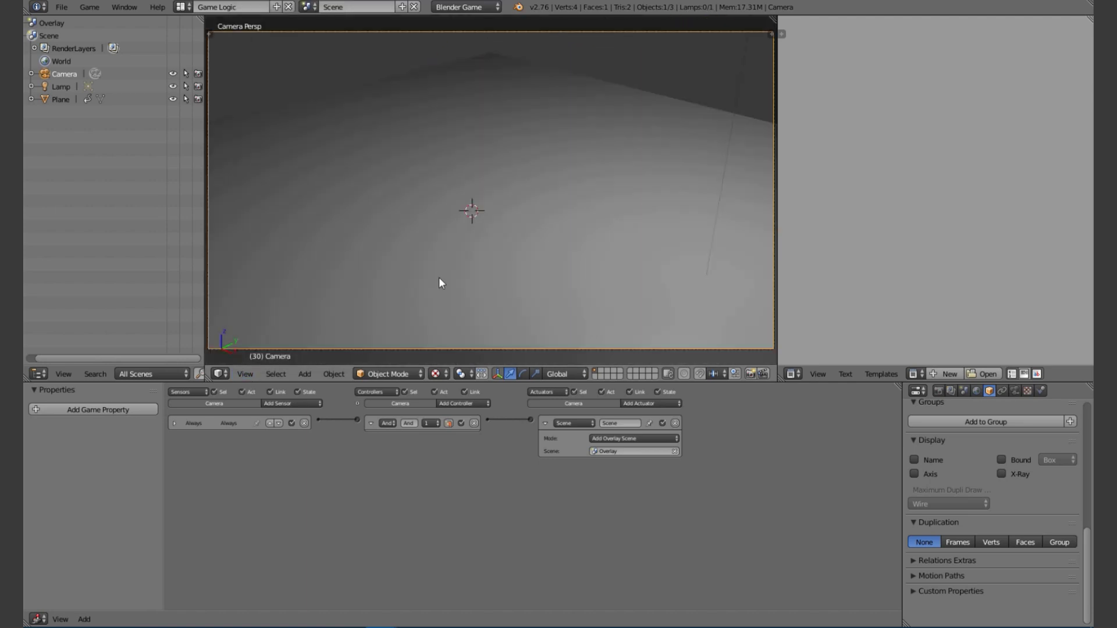
- Collapse the Scene actuator and controller, then add two Keyboard sensors to the Camera
click(545, 423)
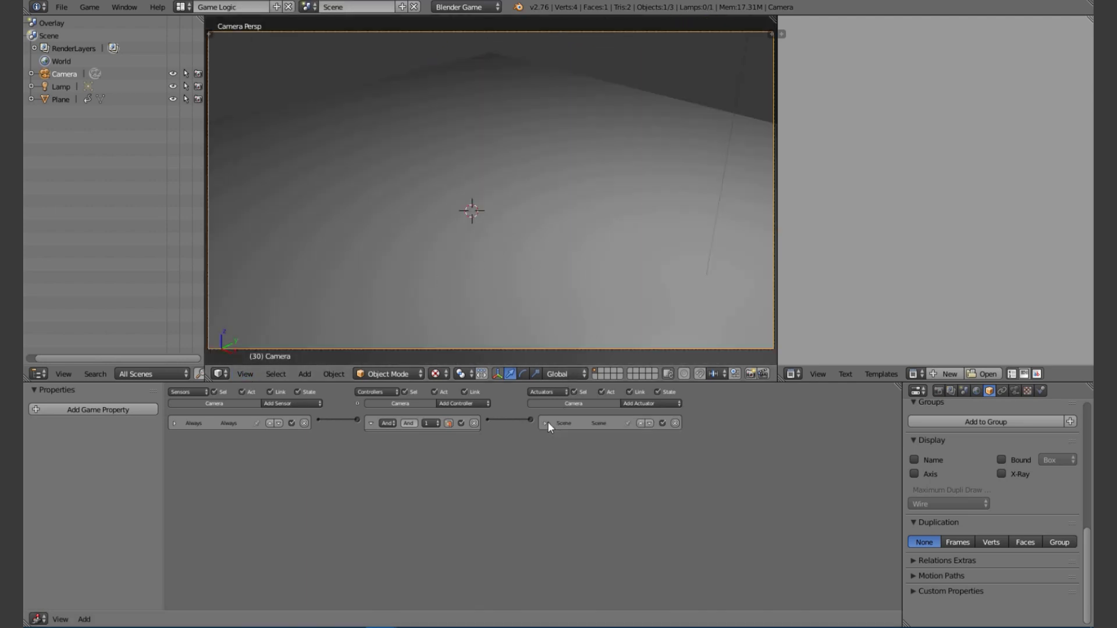
click(371, 424)
scroll(285, 428, up, 3)
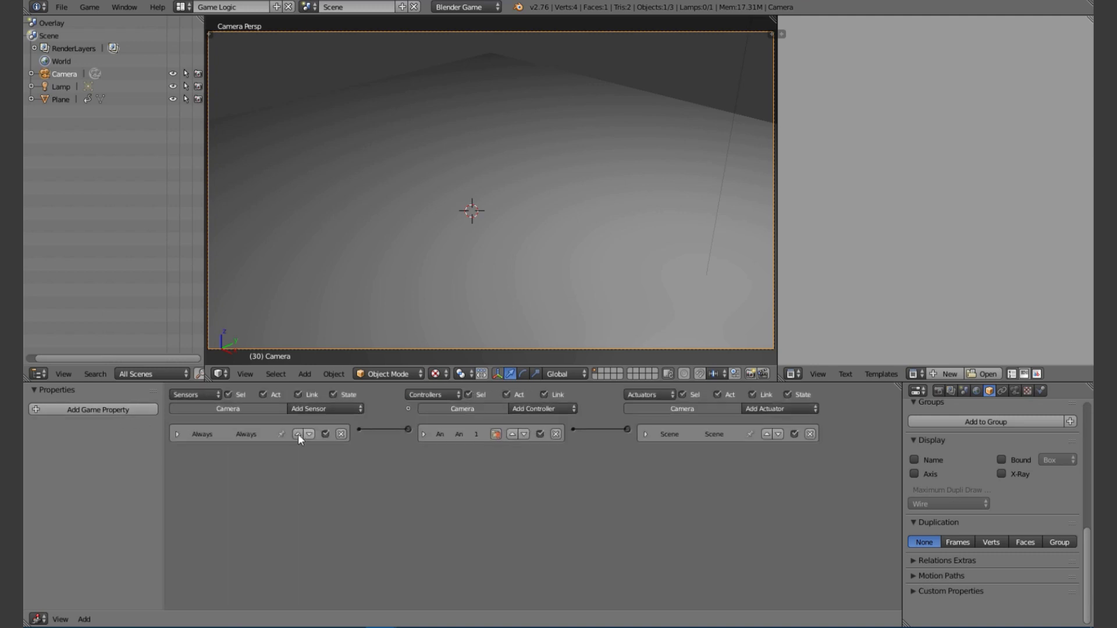
click(334, 408)
click(308, 409)
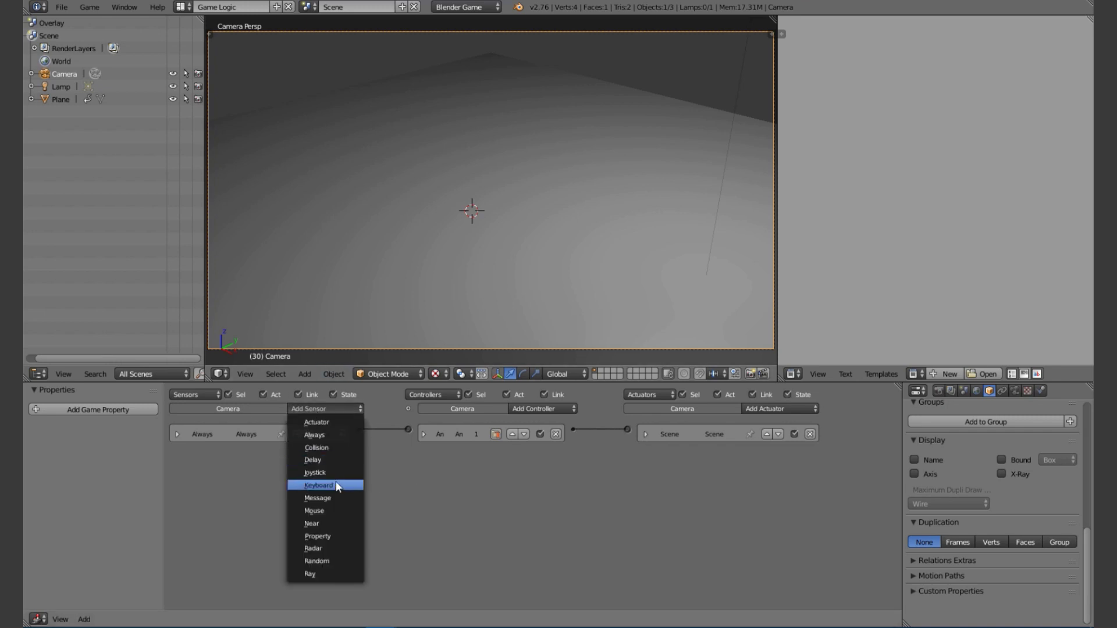
click(334, 485)
click(349, 408)
click(343, 484)
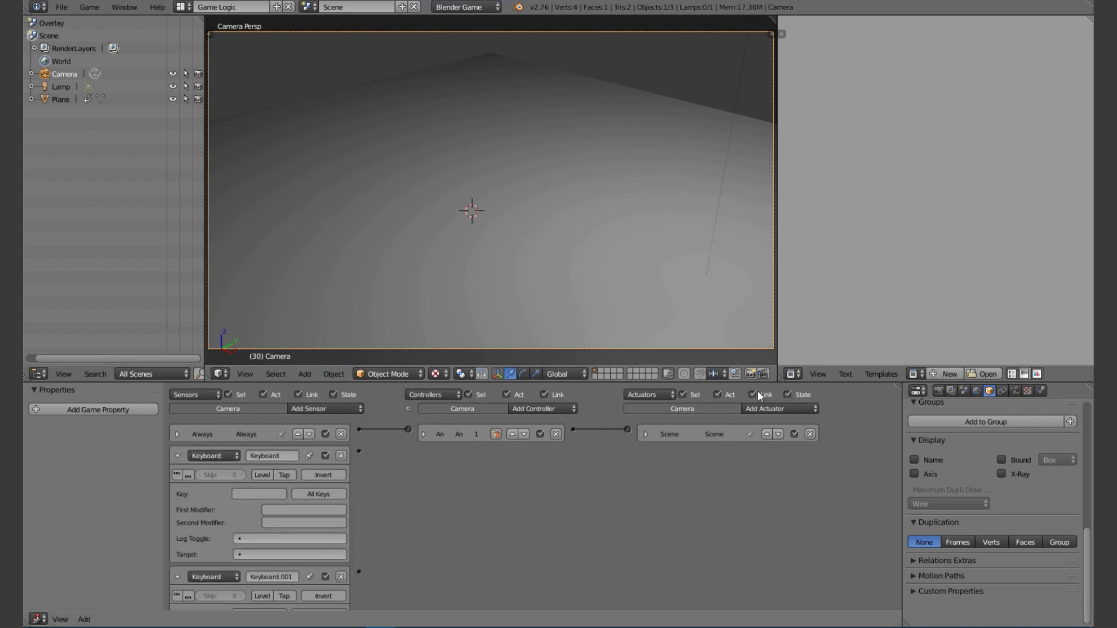
- Add two Message actuators with subjects 'fade in' and 'fade out'
click(813, 410)
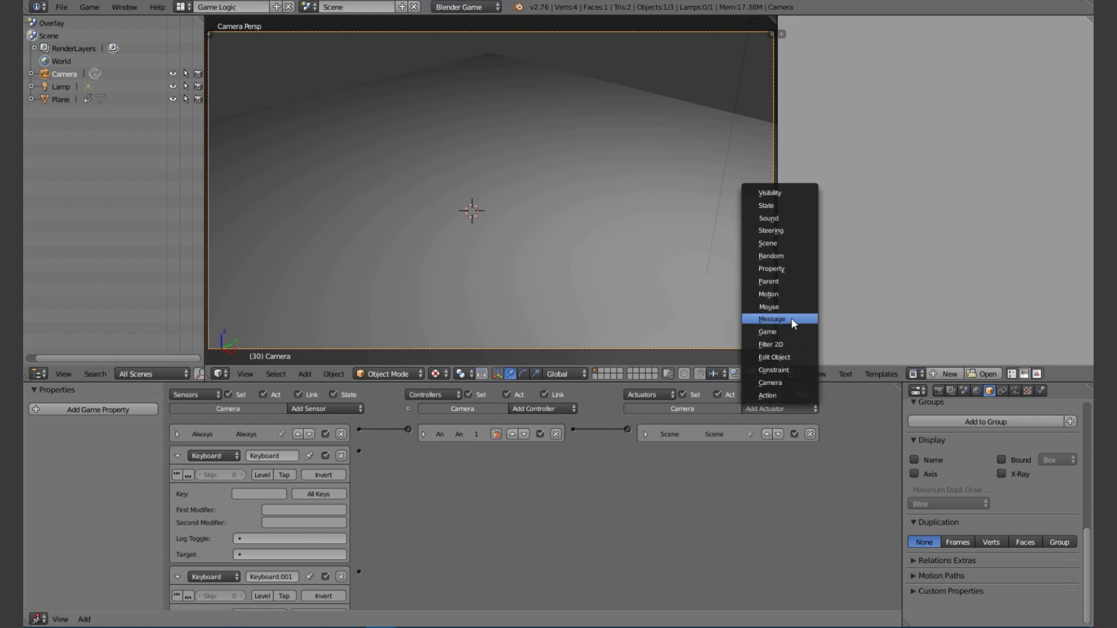
click(791, 319)
click(785, 409)
click(777, 317)
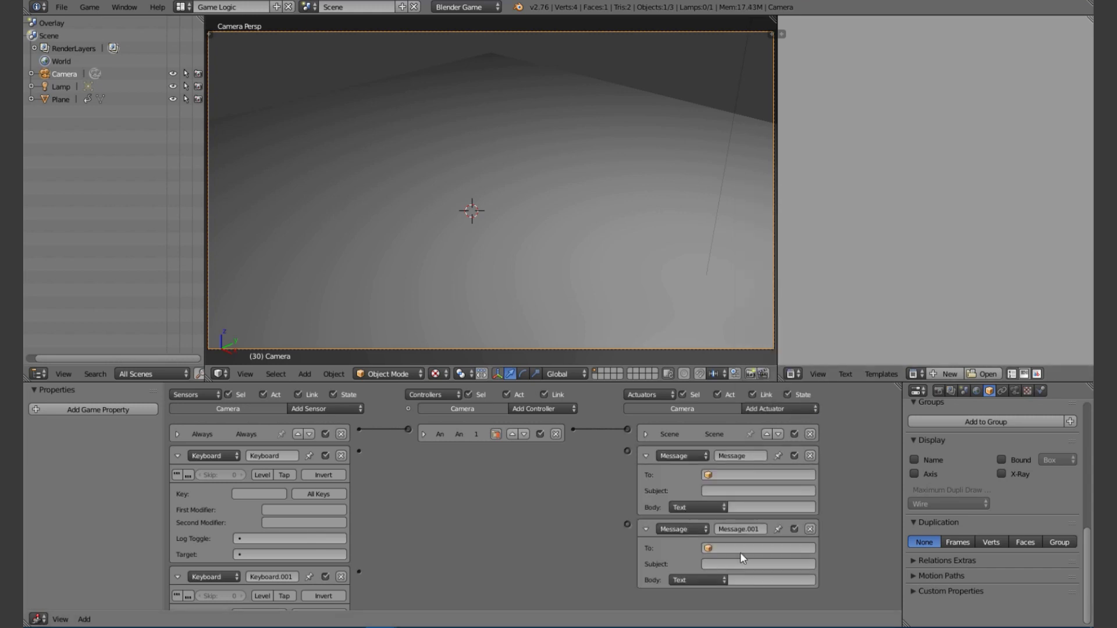
click(721, 490)
text(lade)
text( in)
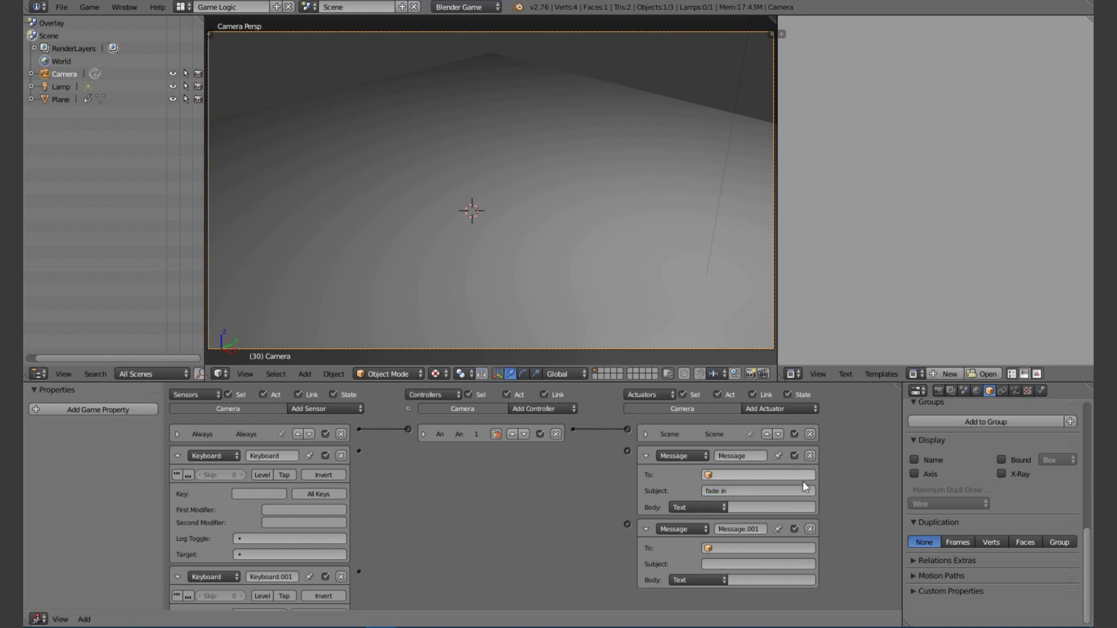
click(741, 561)
text(fade )
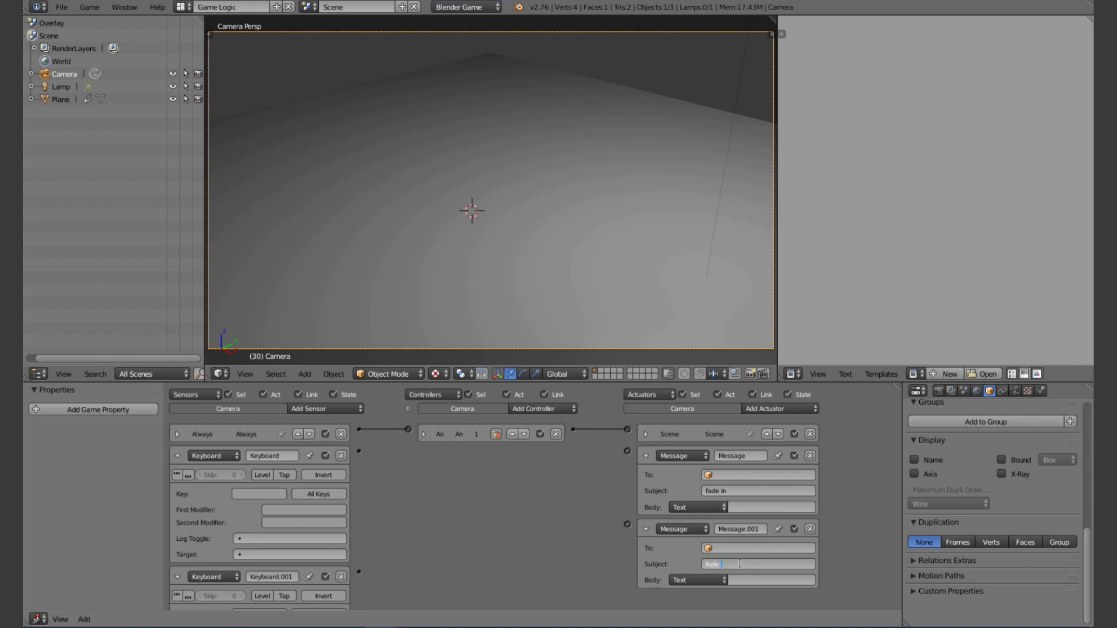
text(o)
key(BackSpace)
text(out)
click(487, 466)
- Link each Keyboard sensor to its Message actuator and begin setting the first sensor's key
drag(359, 451, 628, 451)
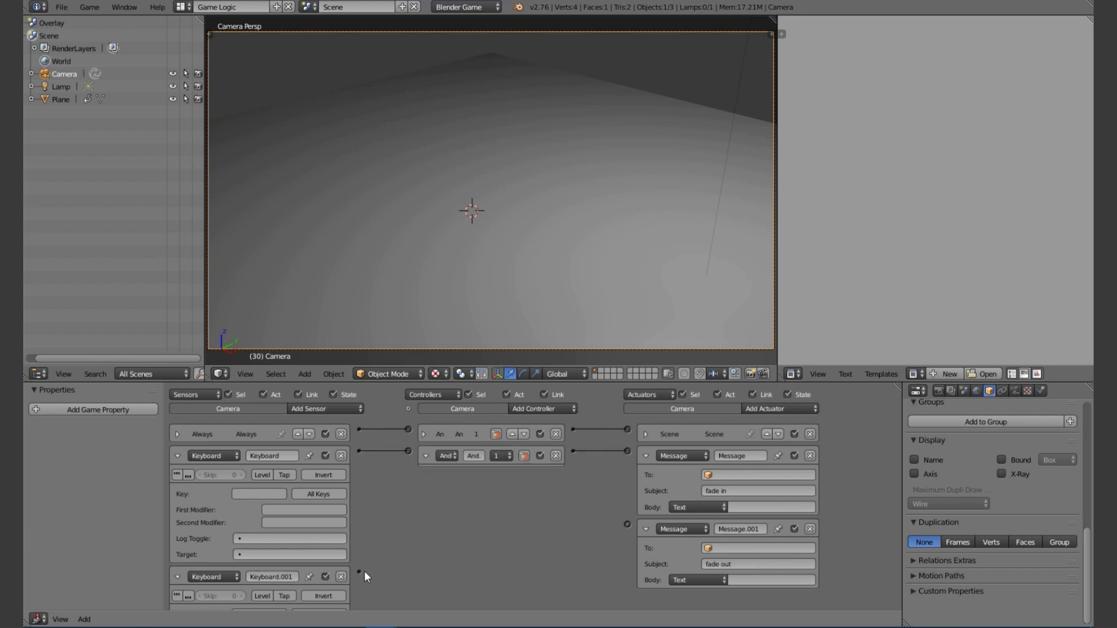
drag(364, 571, 627, 525)
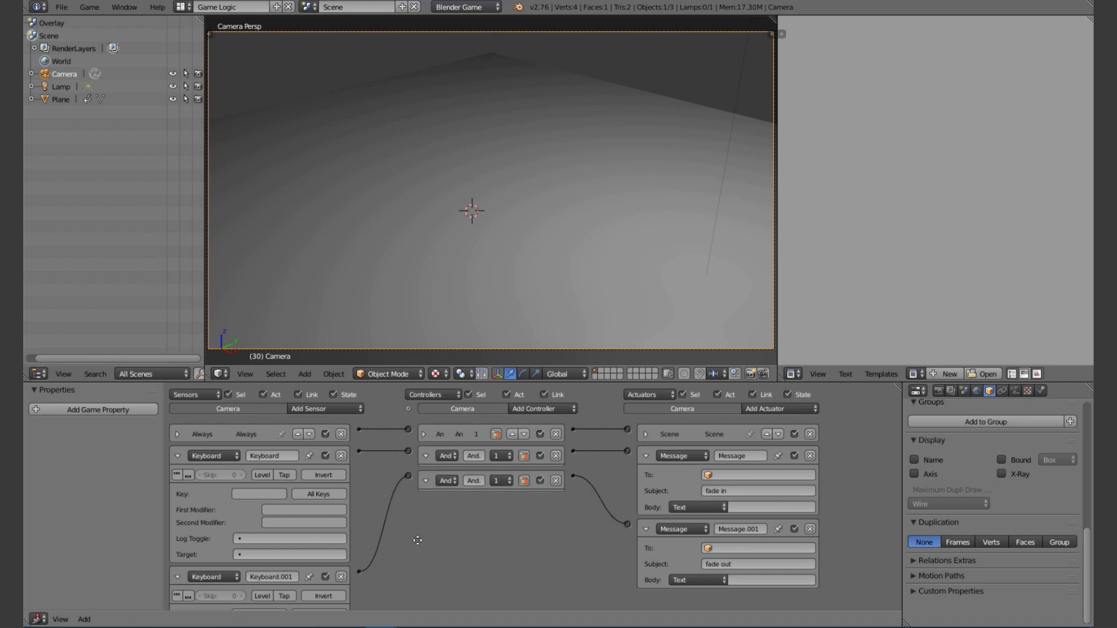
scroll(418, 540, down, 3)
click(266, 420)
- Assign keys 1 and 2 to the two Keyboard sensors and test the fades in the game
key(1)
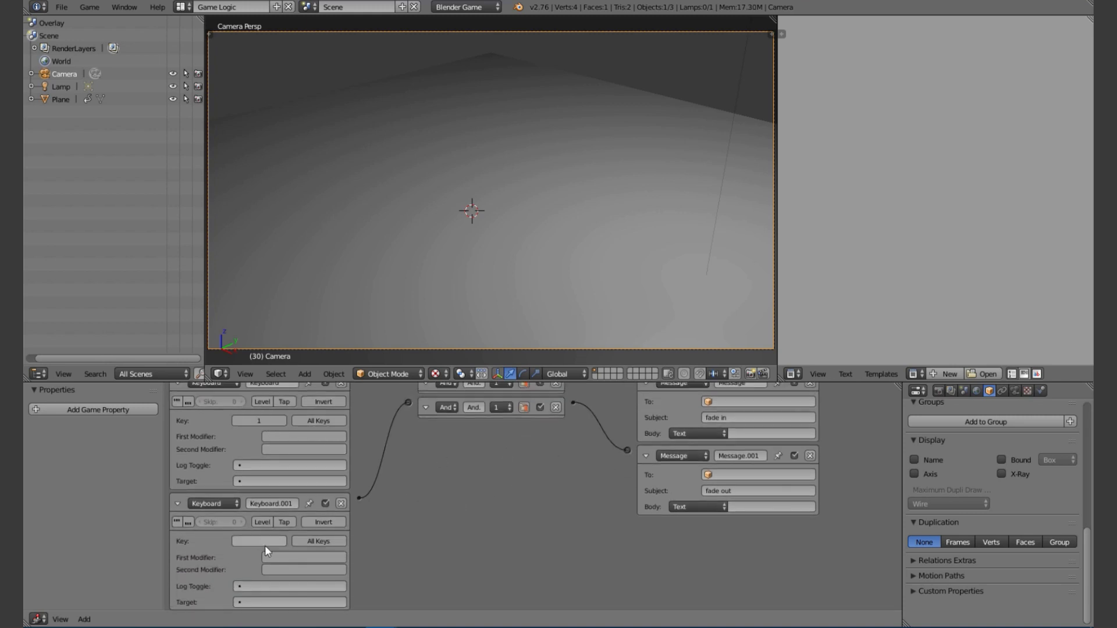
key(2)
key(p)
key(2)
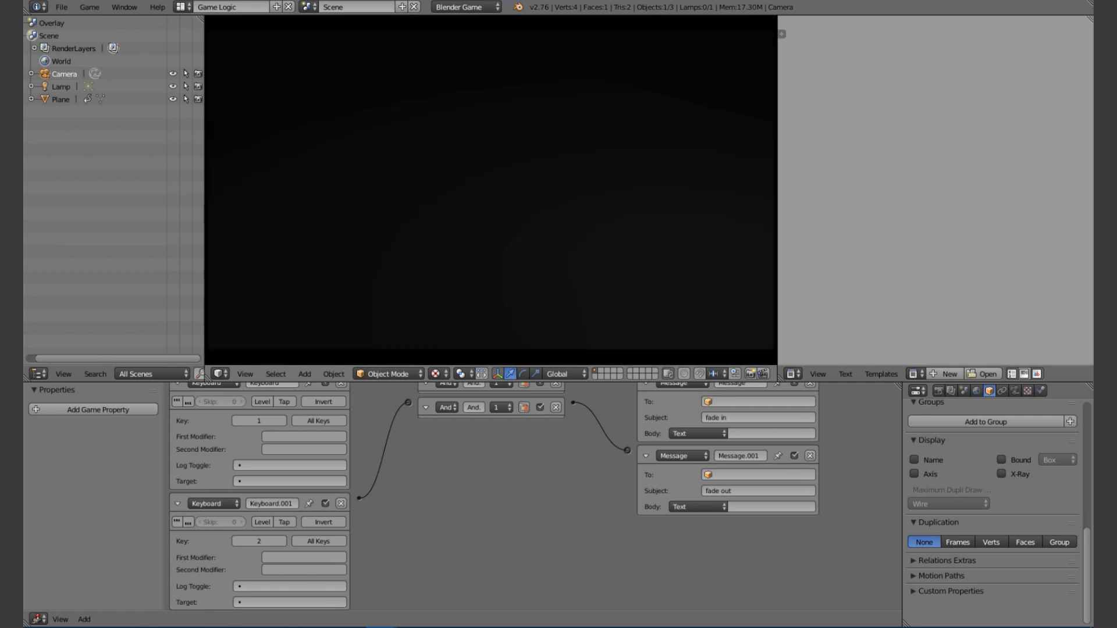
key(1)
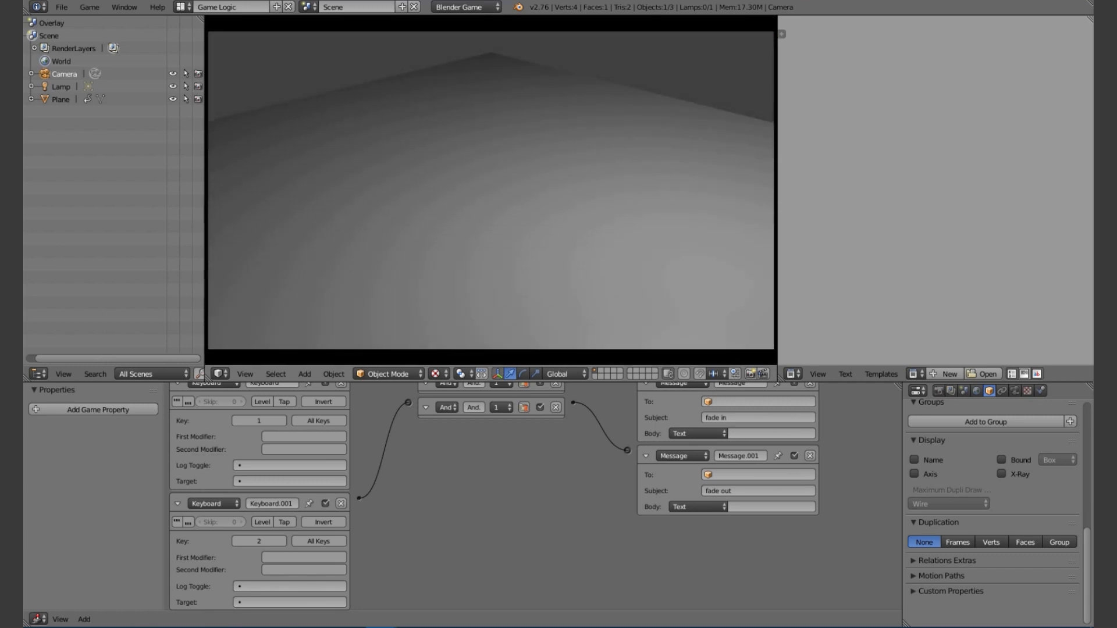
key(2)
key(1)
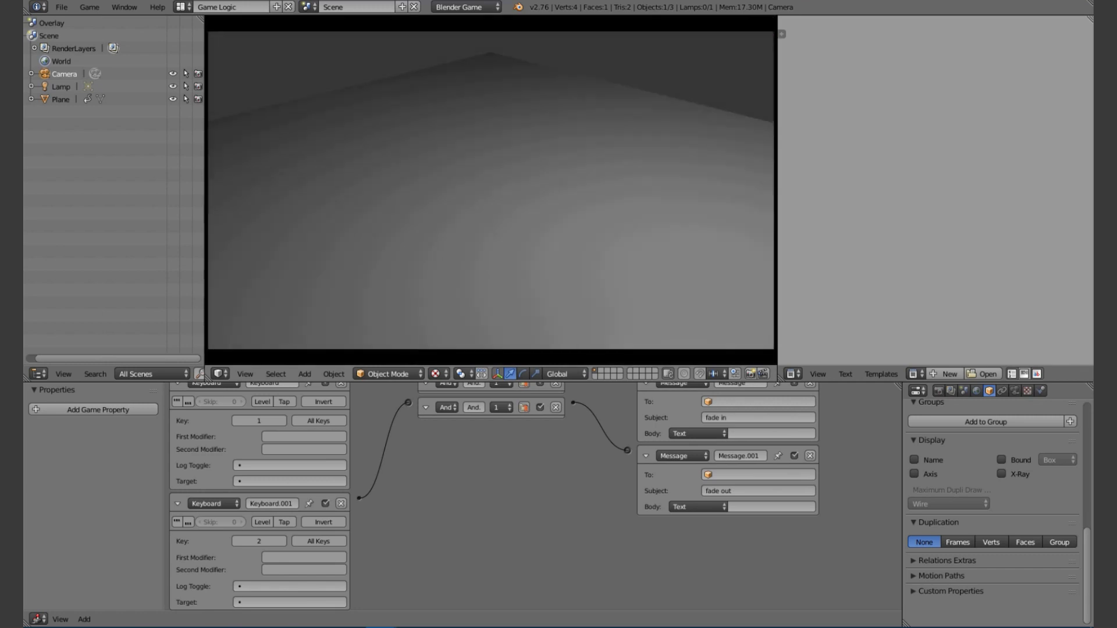
key(2)
key(1)
key(Escape)
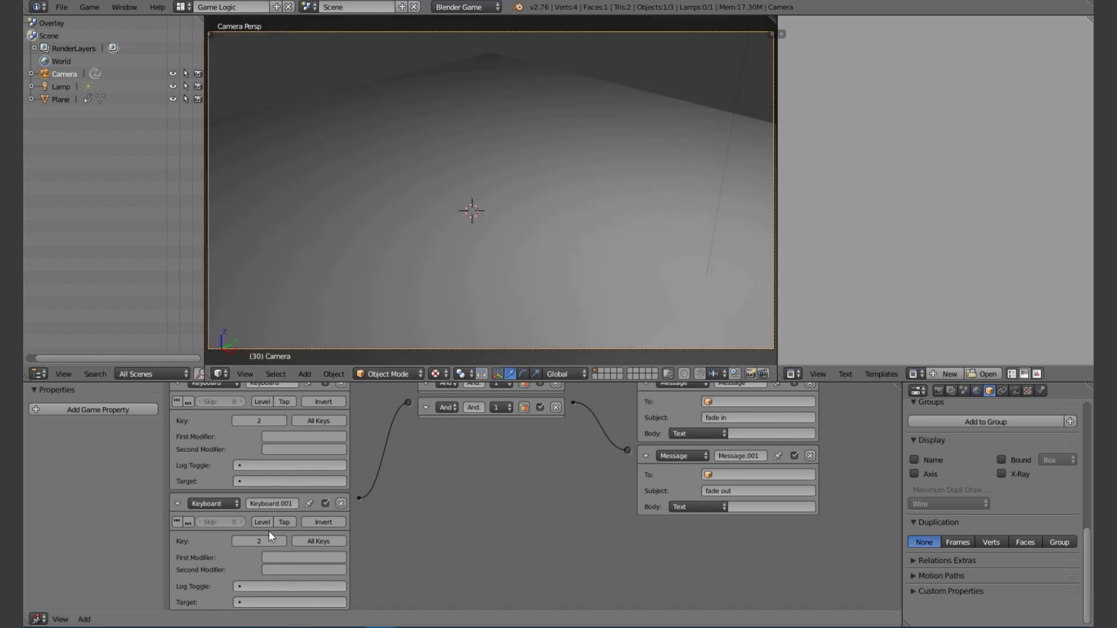
- Reassign key 1 to the second Keyboard sensor and retest: 1 fades out to black, 2 fades back in
key(1)
key(p)
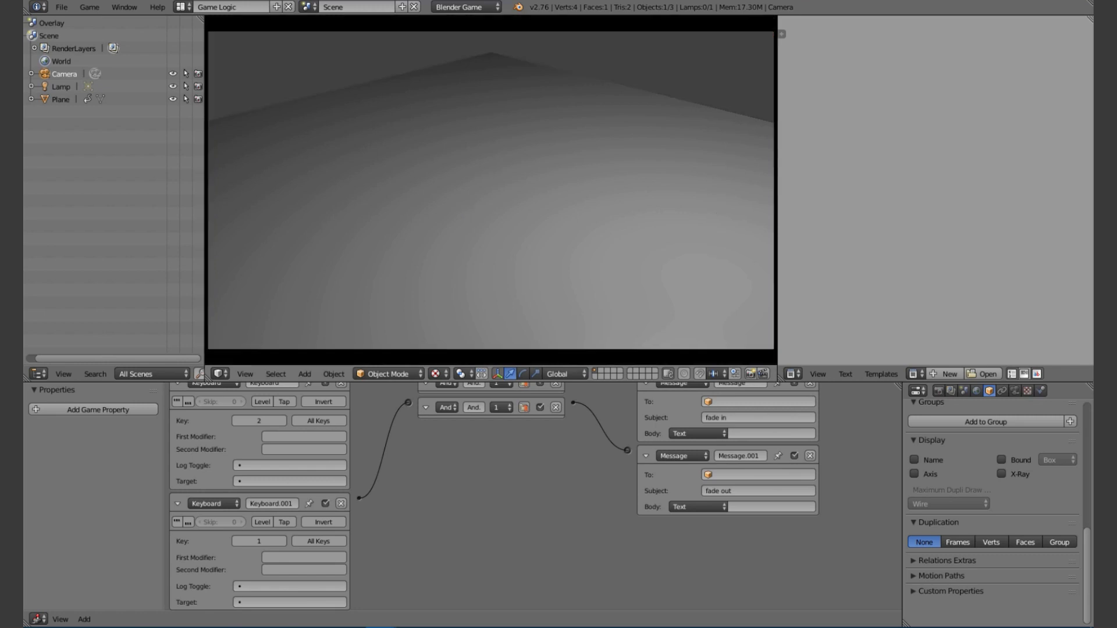
key(Escape)
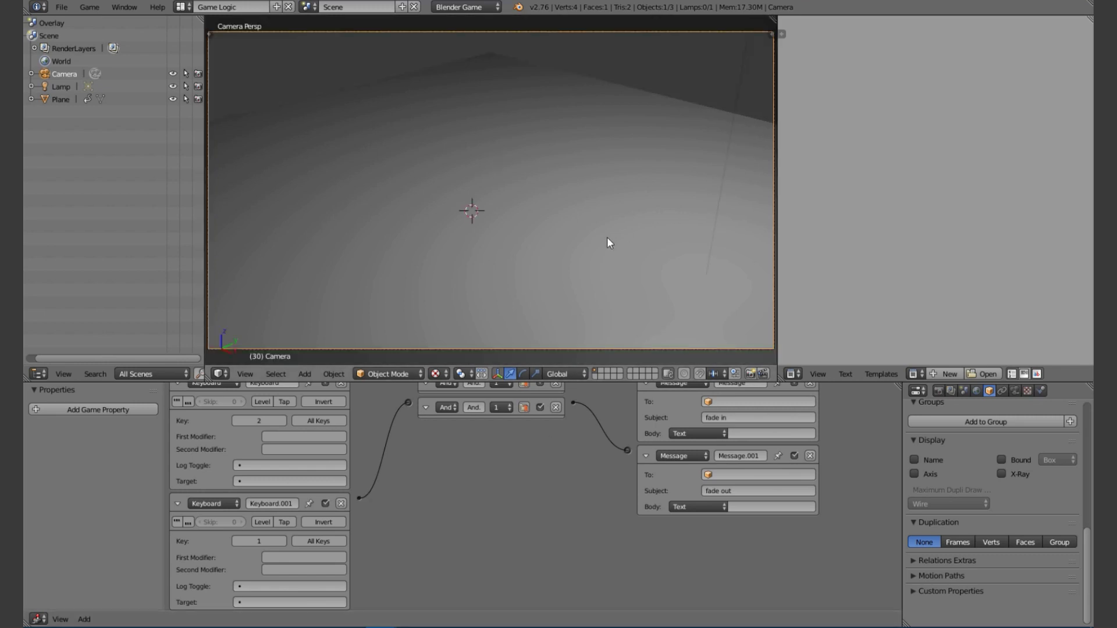
key(p)
key(1)
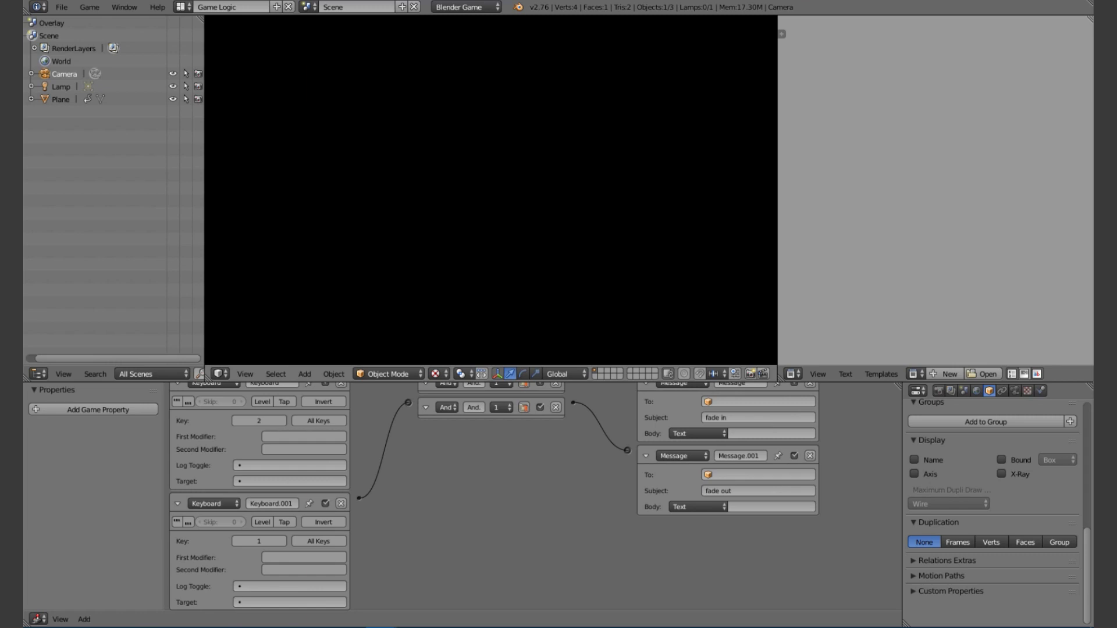
key(2)
key(1)
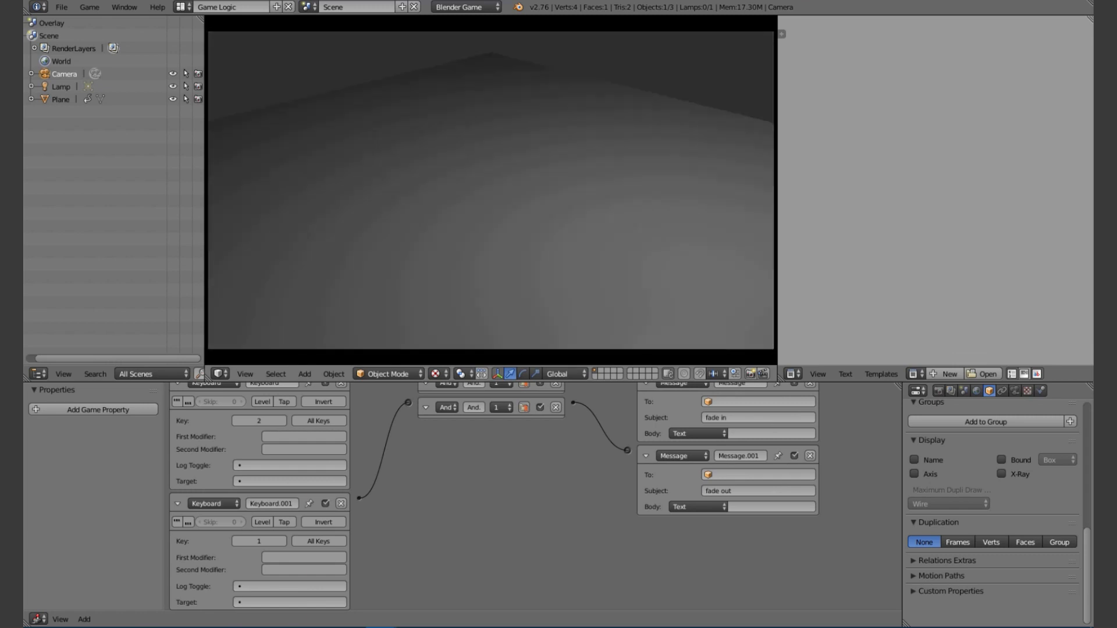
key(2)
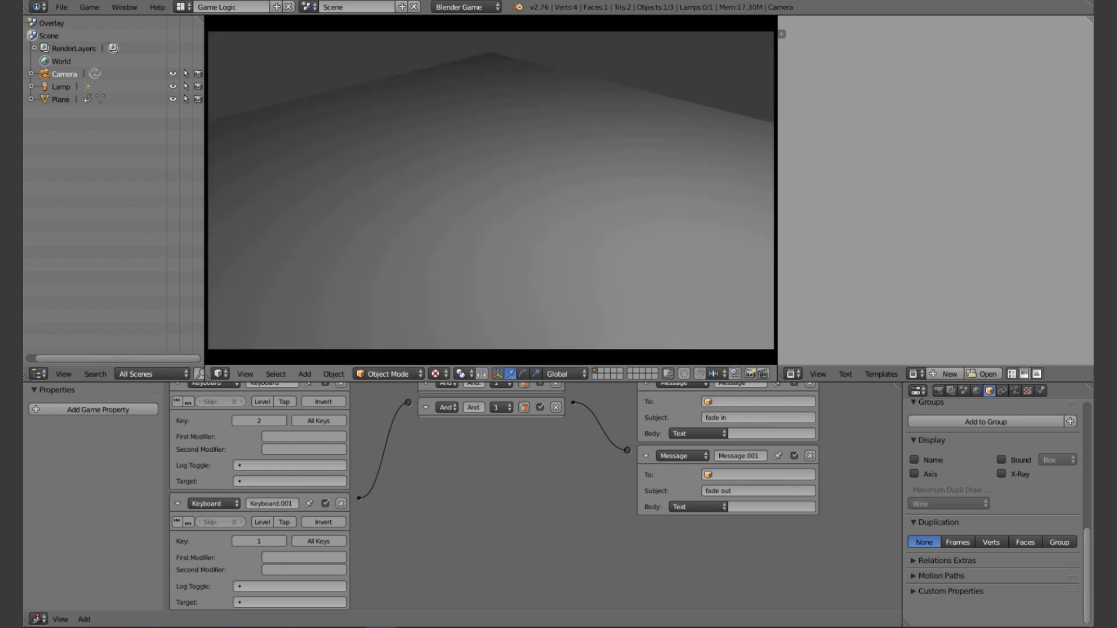
key(1)
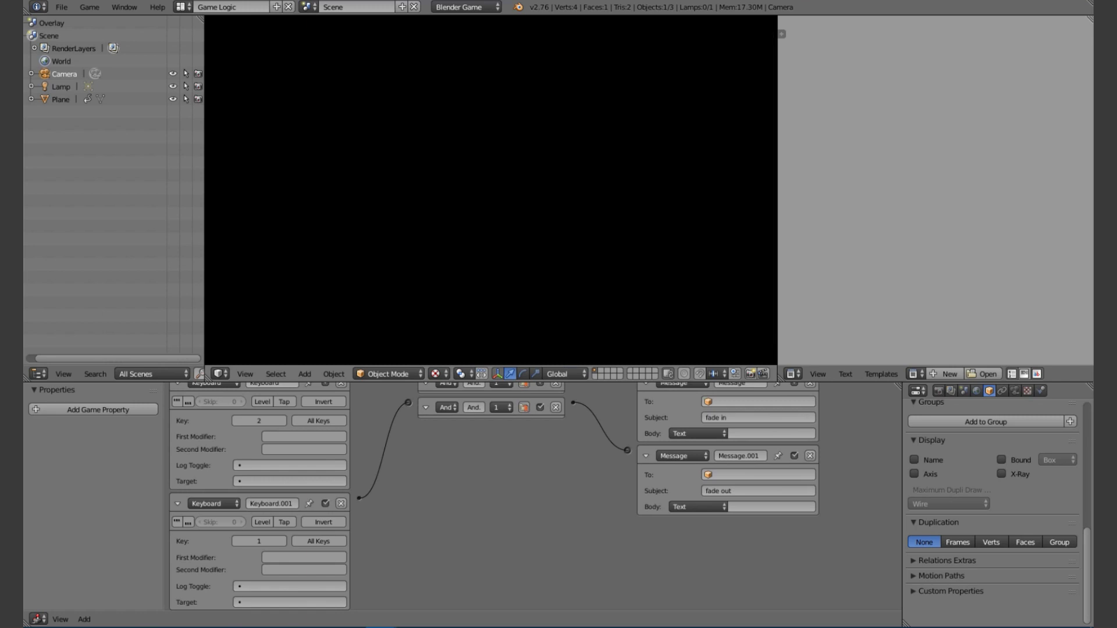
key(Escape)
key(p)
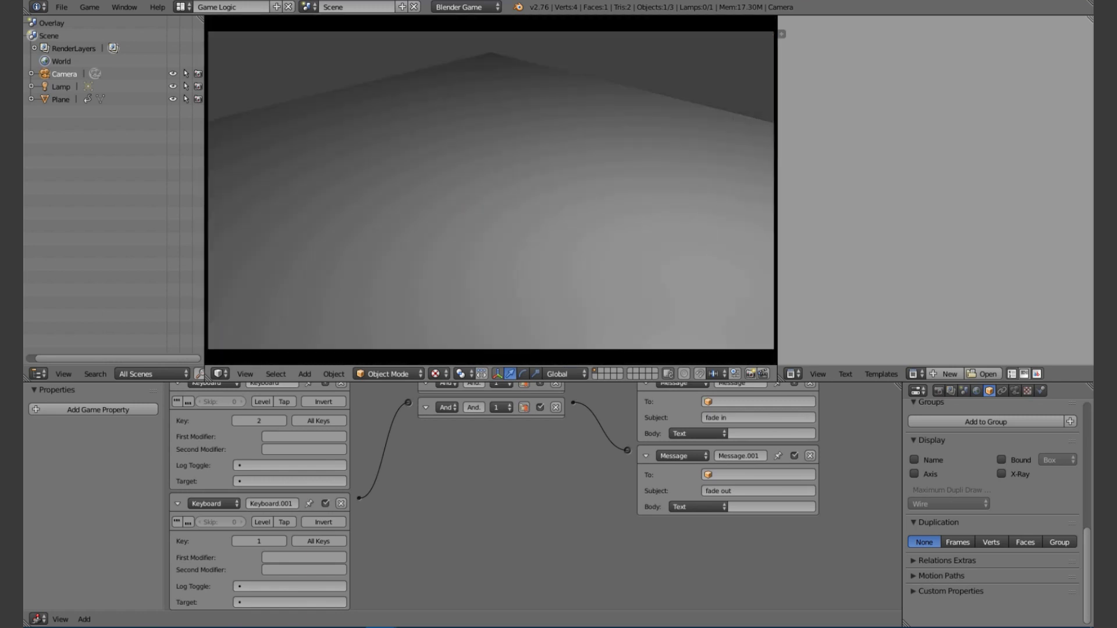
key(1)
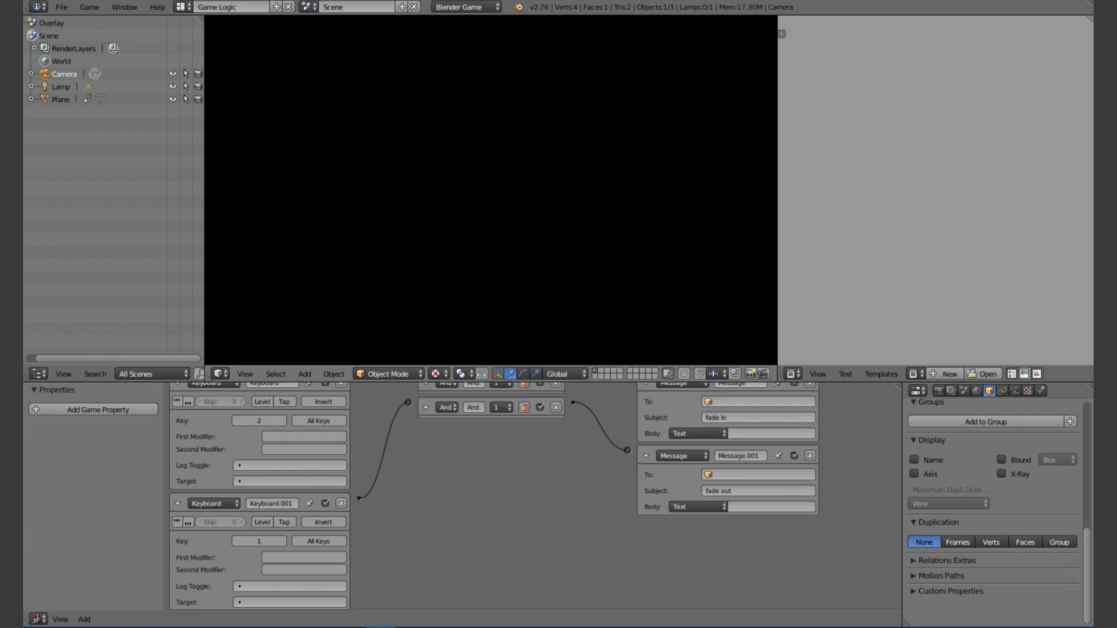
- Restart the game and alternate keys 1 and 2 to fade the view to black and back
key(Escape)
key(p)
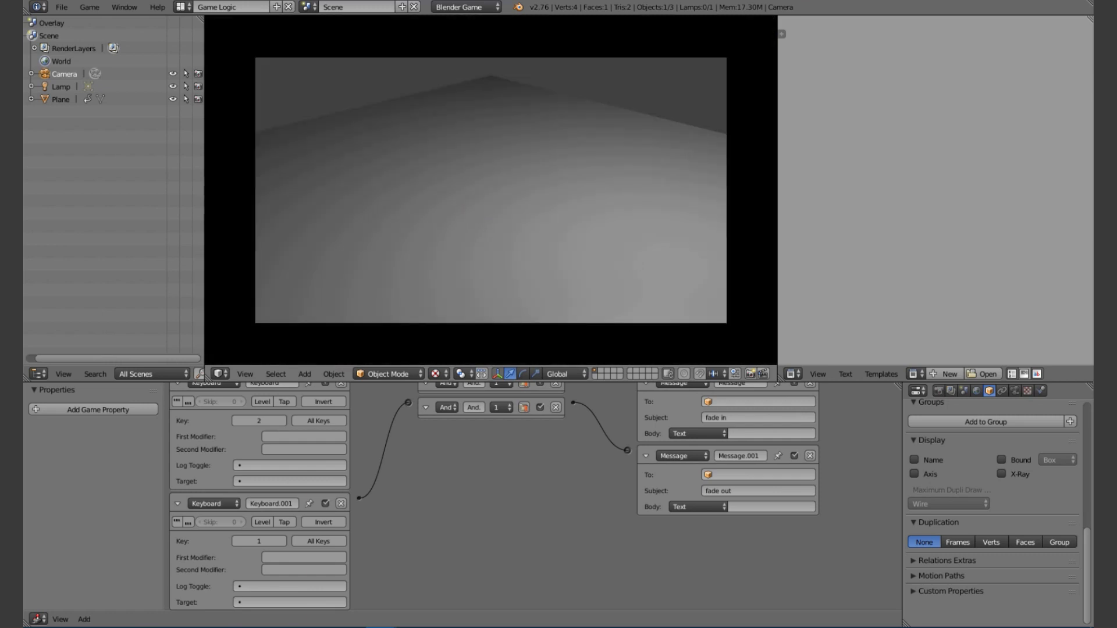
key(1)
key(2)
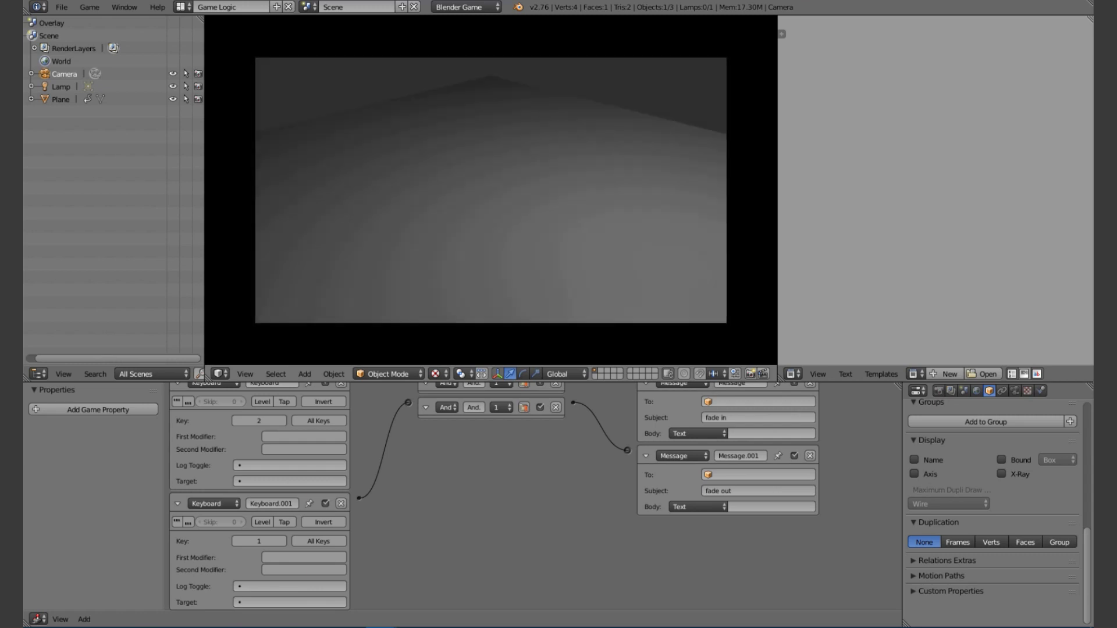
key(1)
key(2)
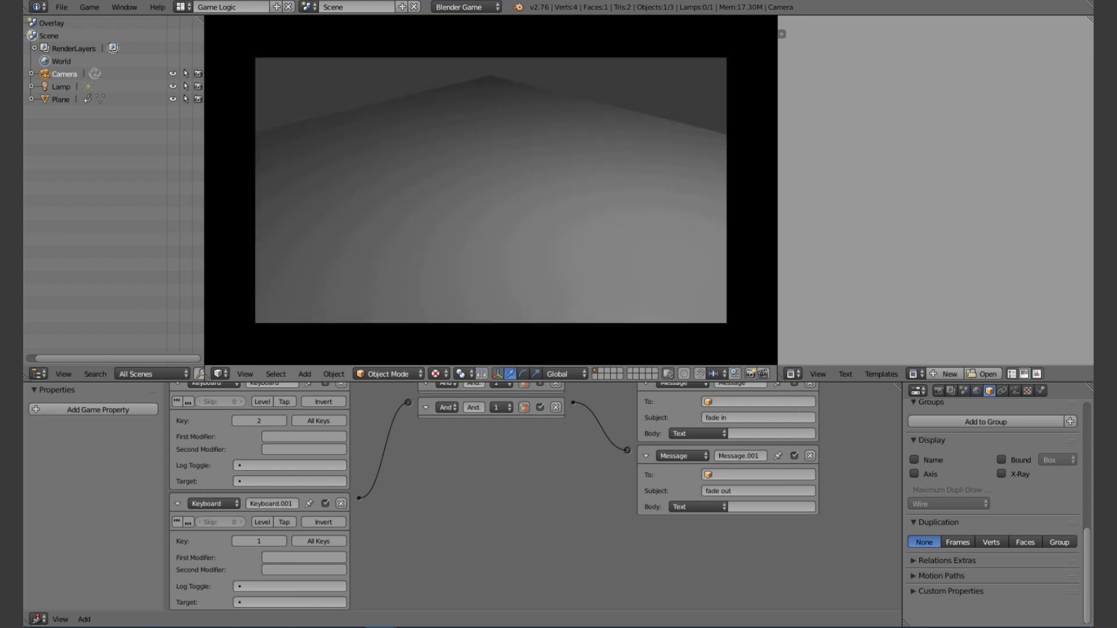
key(1)
key(2)
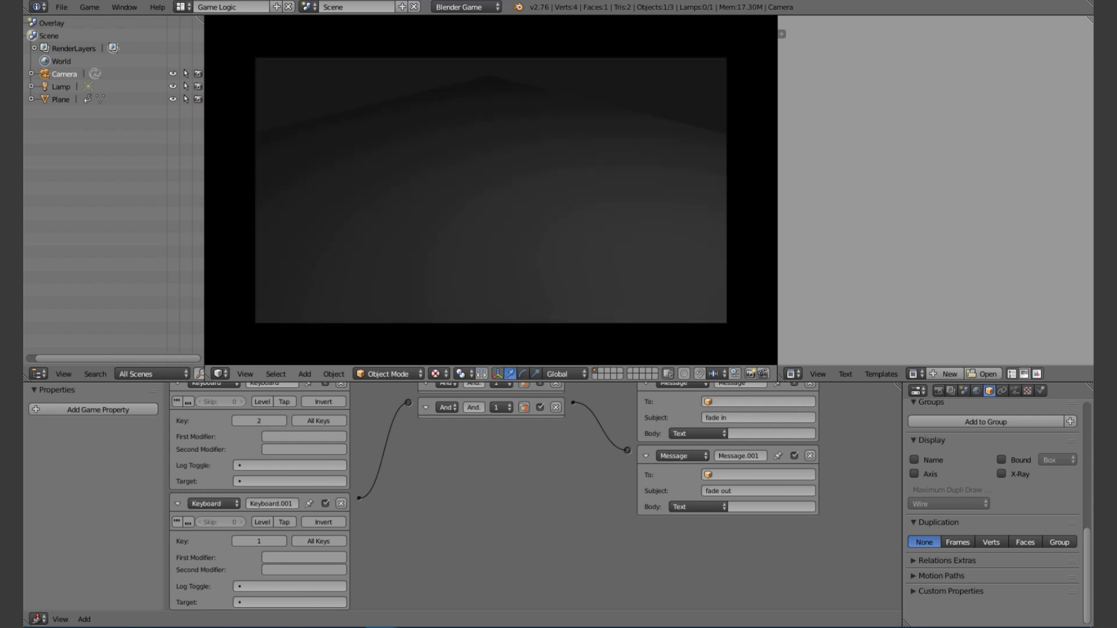
key(1)
key(2)
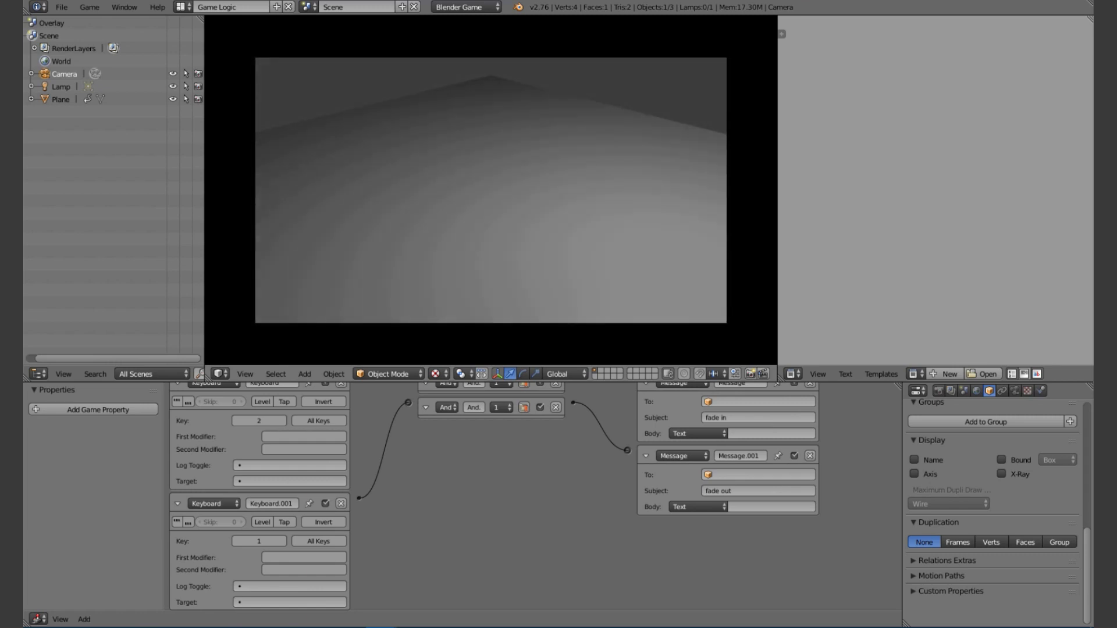
key(1)
key(1)
key(2)
key(1)
key(2)
- Run a few more fade cycles, then stop the game and orbit to see the plane, lamp and camera
key(1)
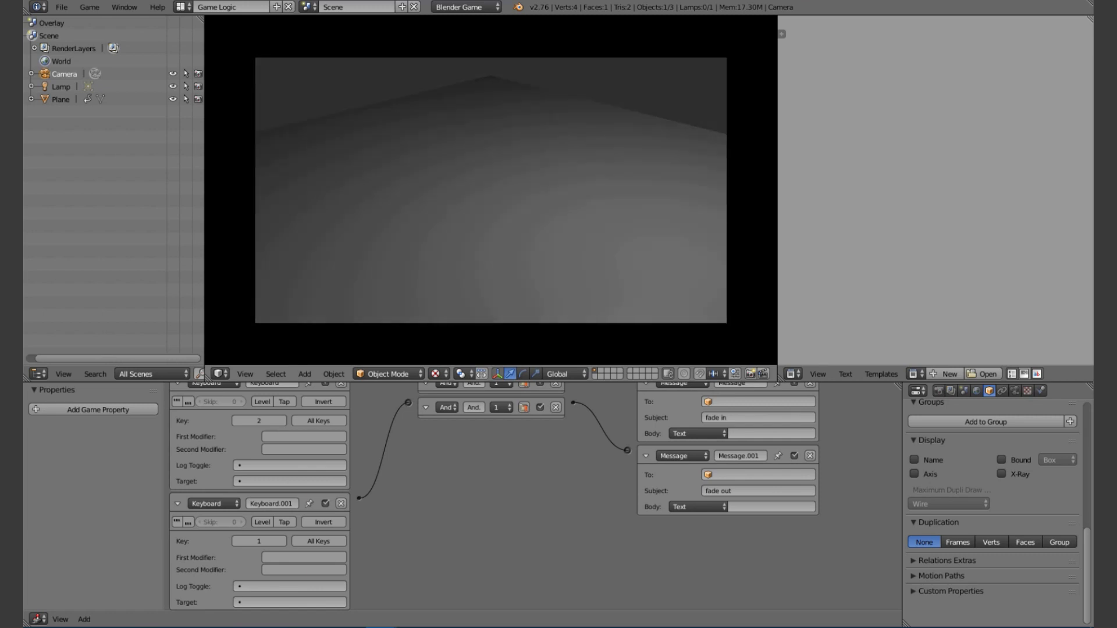
key(2)
key(1)
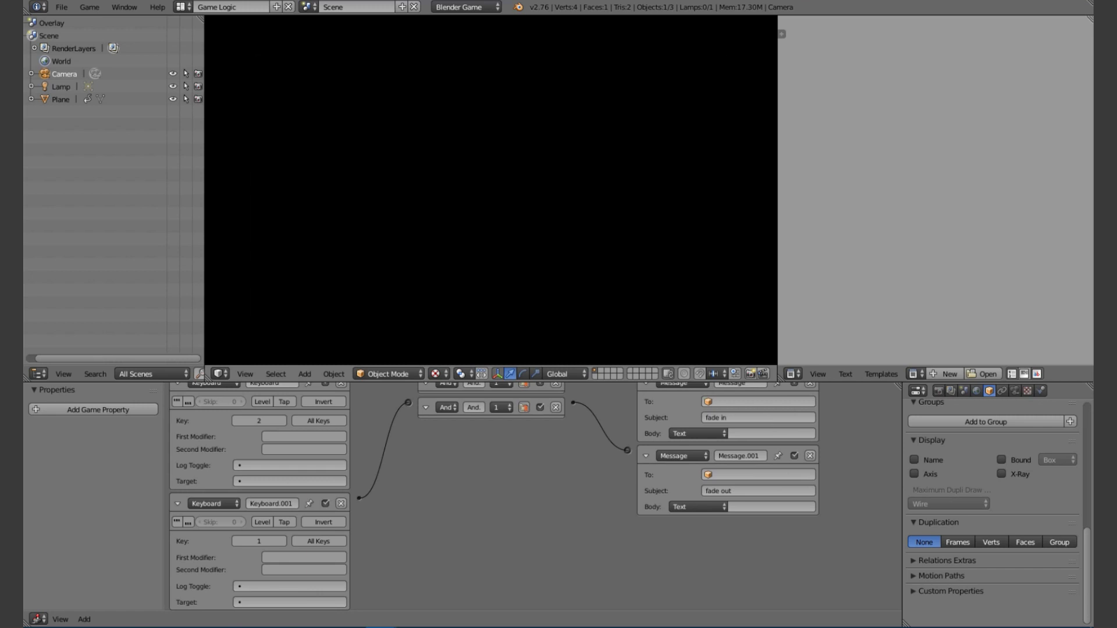
key(2)
key(1)
key(2)
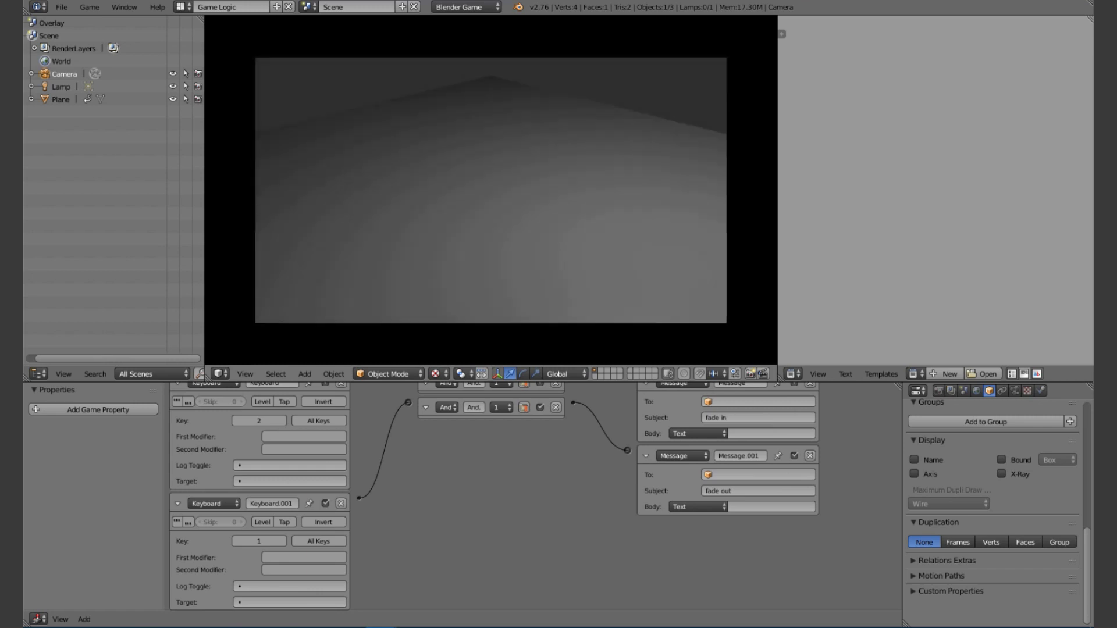
key(1)
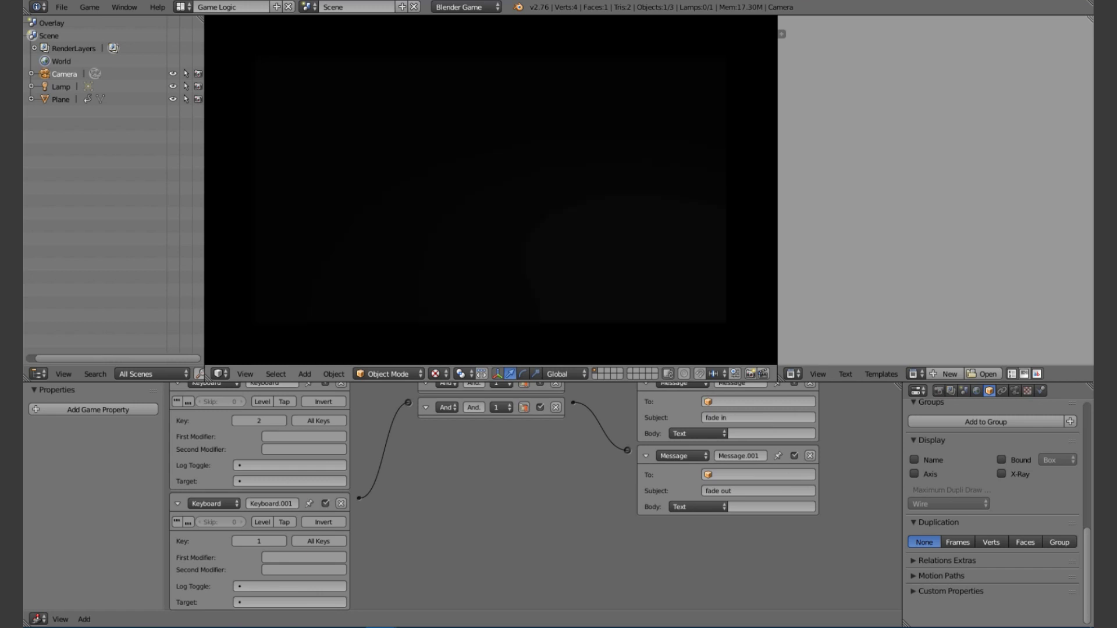
key(2)
key(1)
key(2)
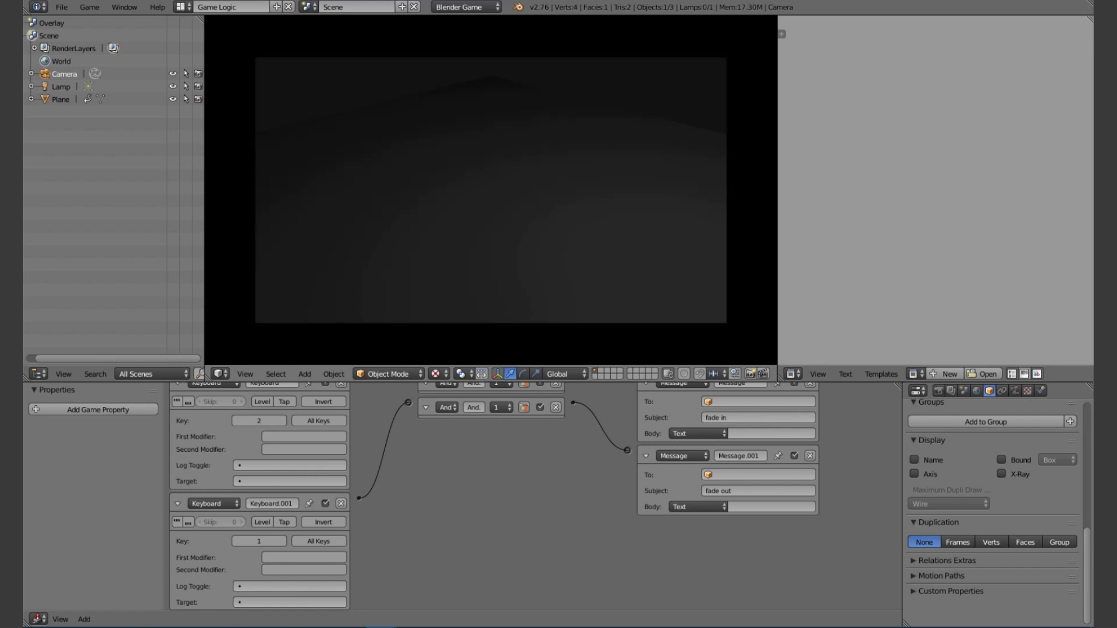
key(Escape)
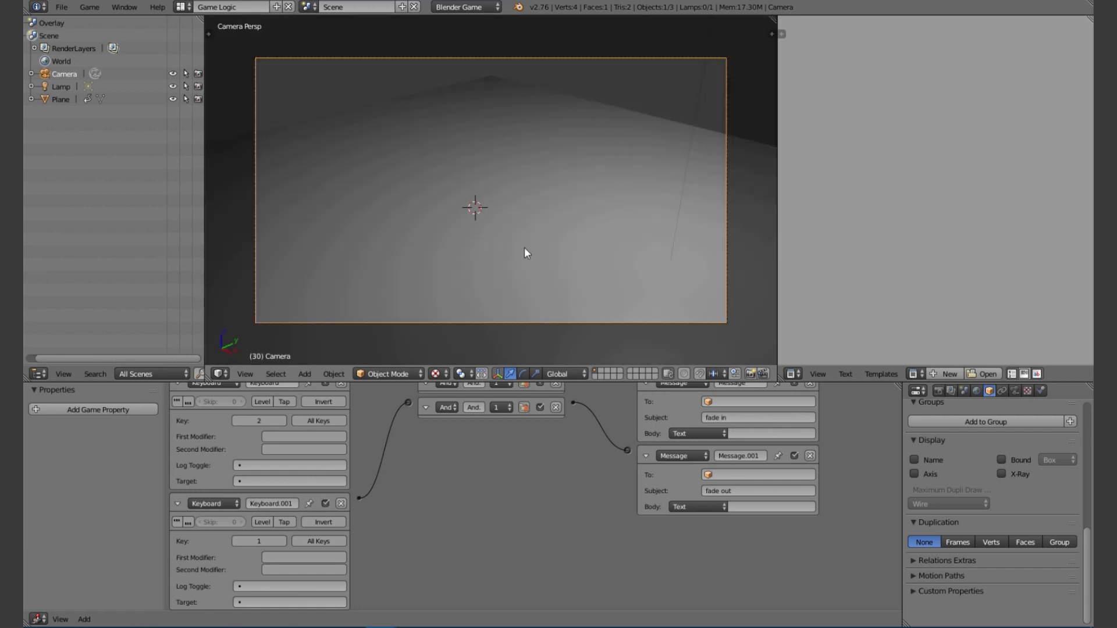
mouse_move(526, 250)
middle_down()
mouse_move(639, 224)
mouse_move(523, 244)
middle_up()
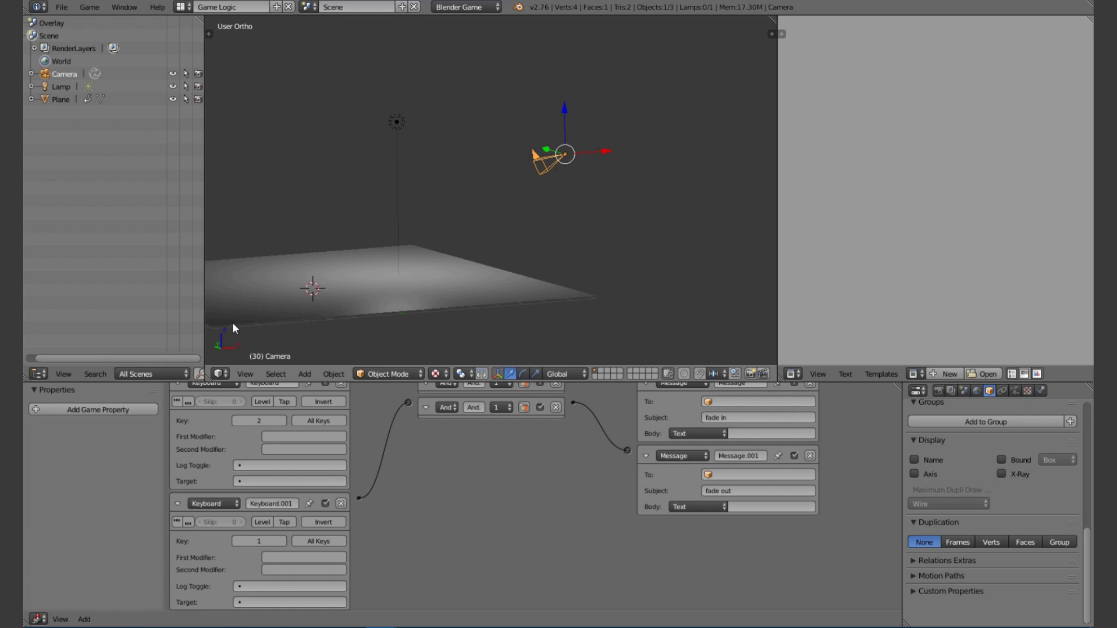
- Toggle the 3D viewport from orthographic to perspective with View Persp/Ortho, then orbit slightly
click(245, 374)
click(331, 224)
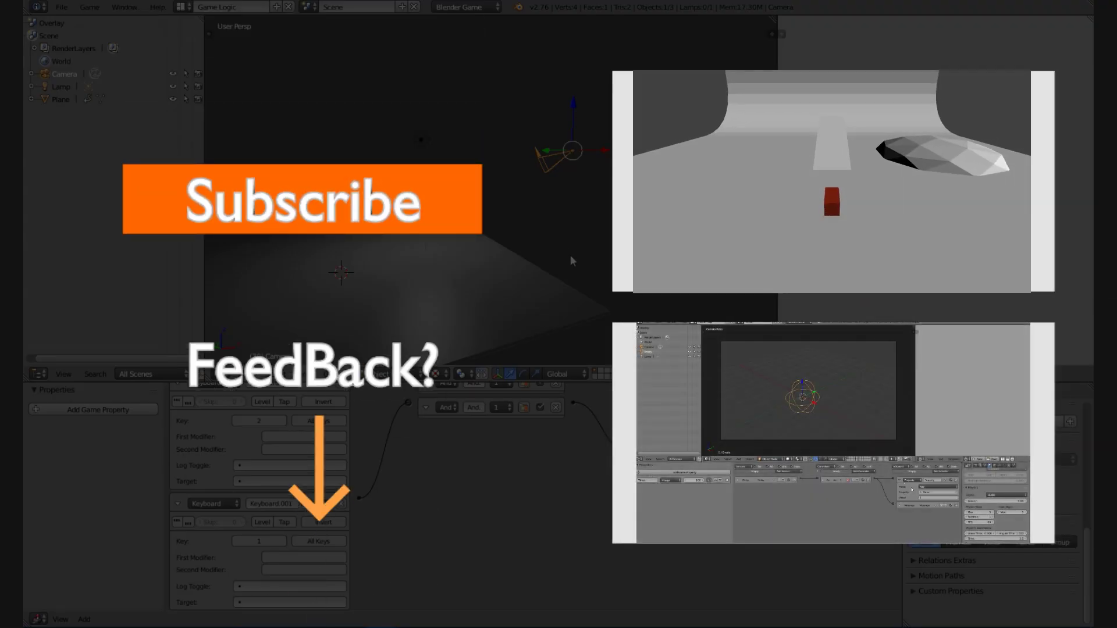
middle_drag(571, 260, 538, 316)
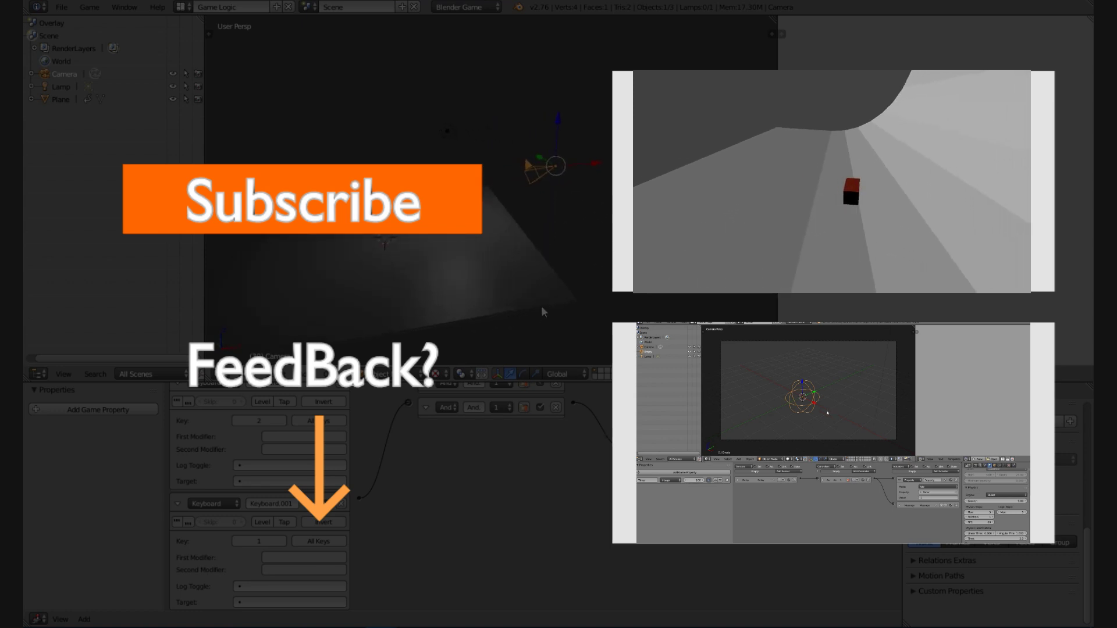